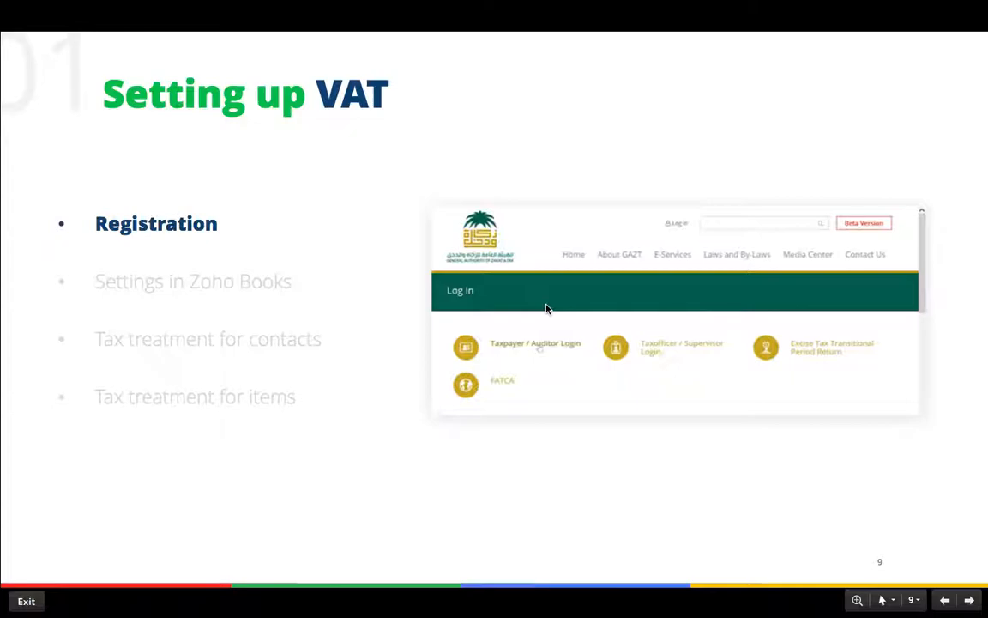
Step: Advance the presentation to slide 9, 'Setting up VAT'
{"action": "key", "text": "Right"}
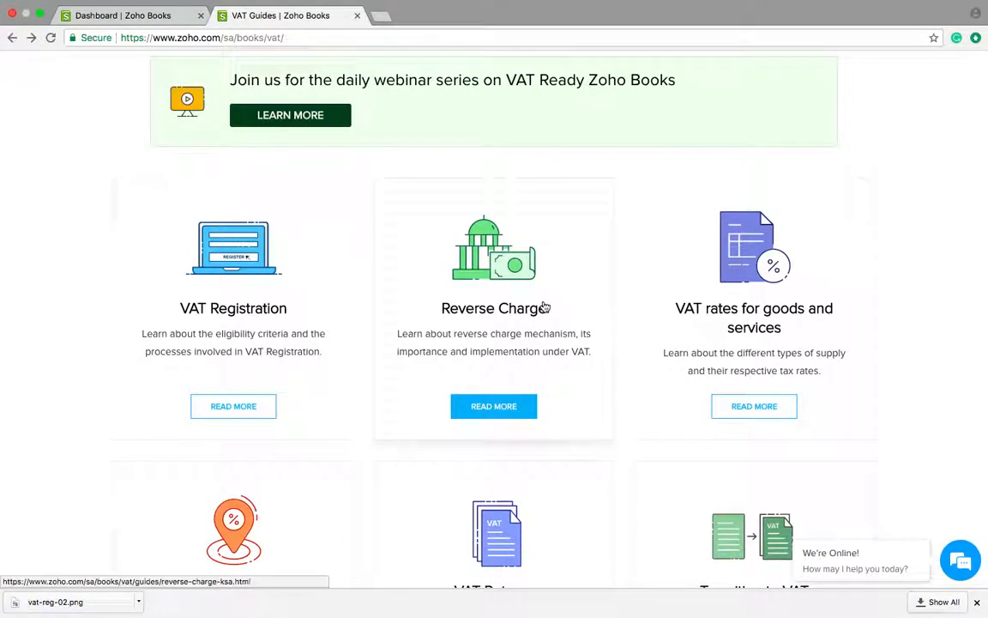
Step: Return to Zoho Books and open the Organization Profile settings
{"action": "left_click", "coordinate": [163, 16]}
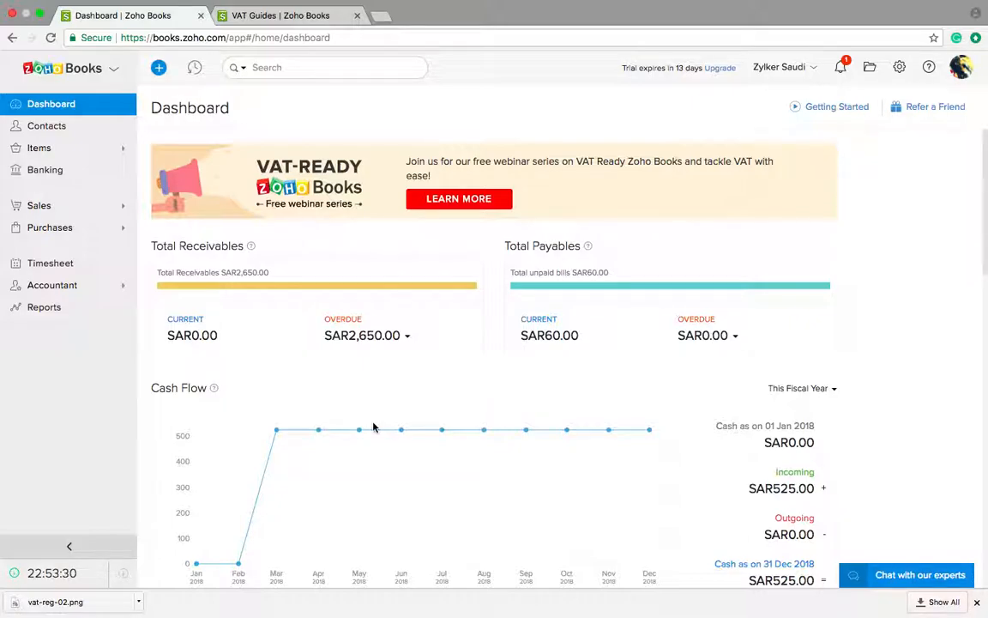
{"action": "scroll", "coordinate": [373, 401], "scroll_direction": "down", "scroll_amount": 5}
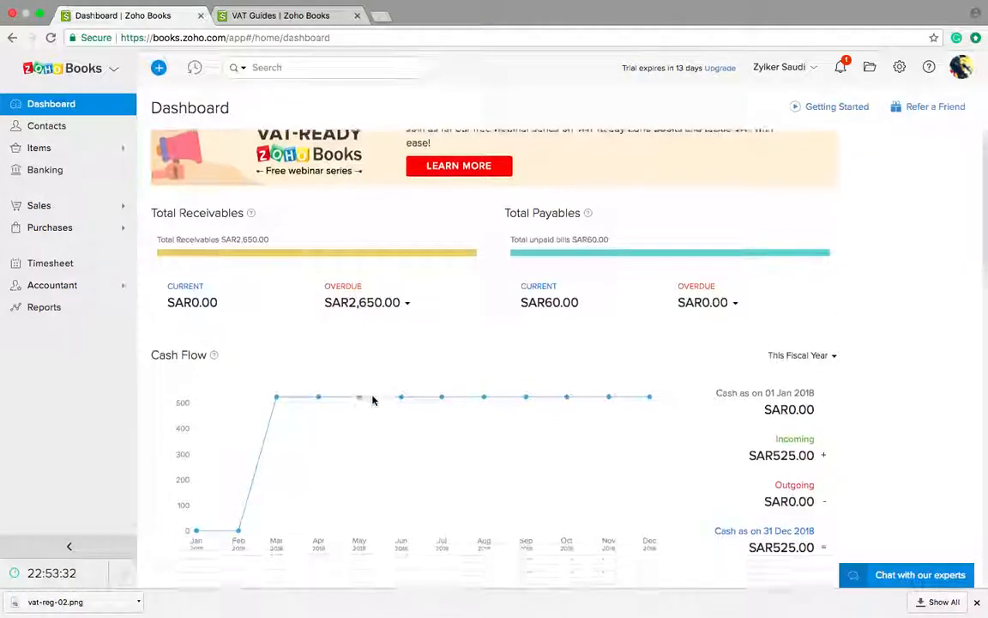
{"action": "key", "text": "ctrl+Up"}
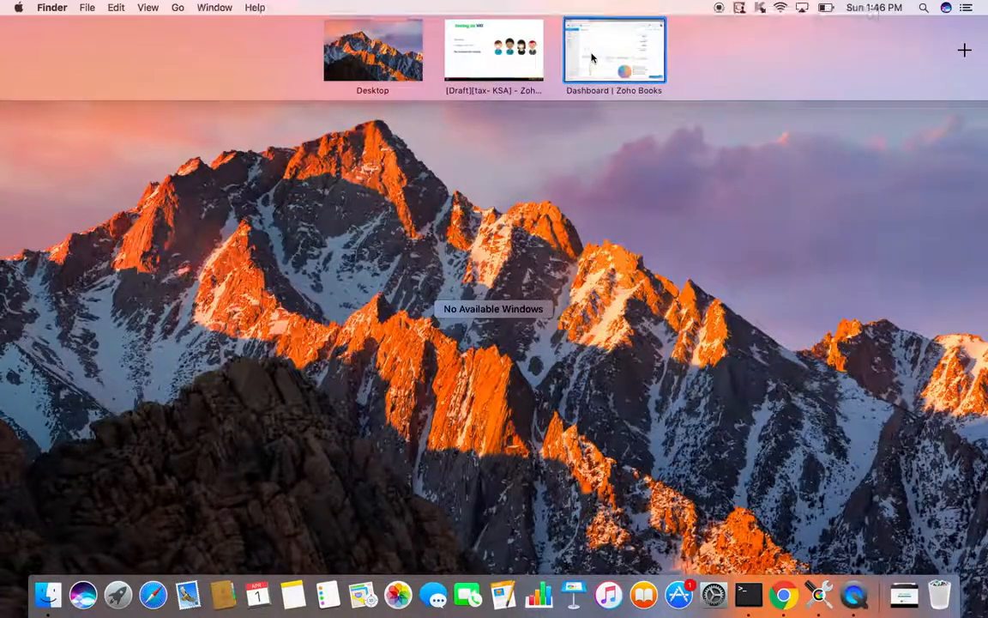
{"action": "left_click", "coordinate": [591, 55]}
{"action": "left_click", "coordinate": [898, 71]}
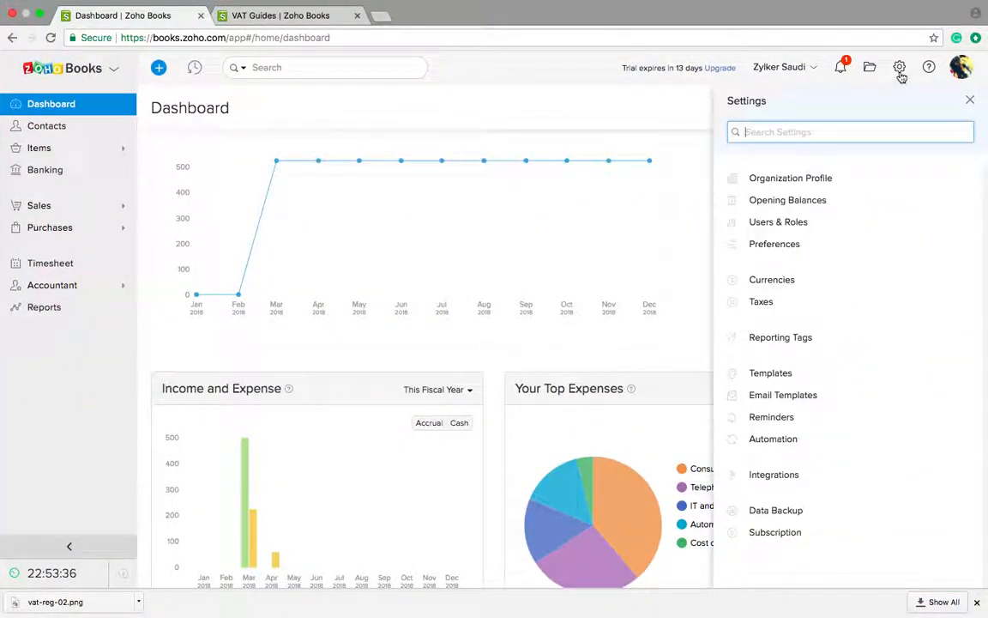
{"action": "left_click", "coordinate": [824, 177]}
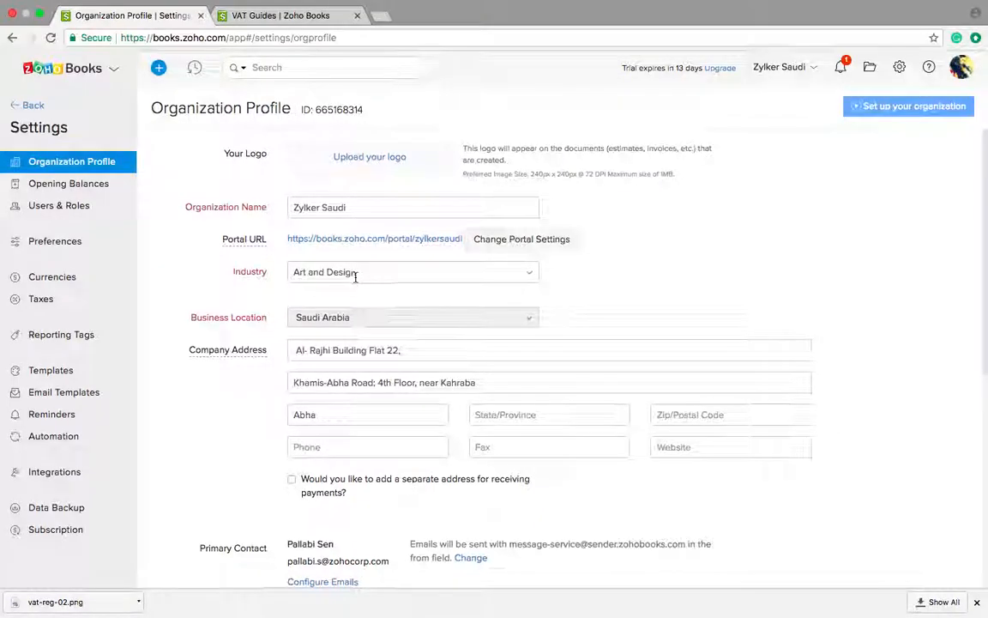
Step: Leave the payment address unchecked, keep the January - December fiscal year, and save the profile
{"action": "scroll", "coordinate": [354, 278], "scroll_direction": "down", "scroll_amount": 1}
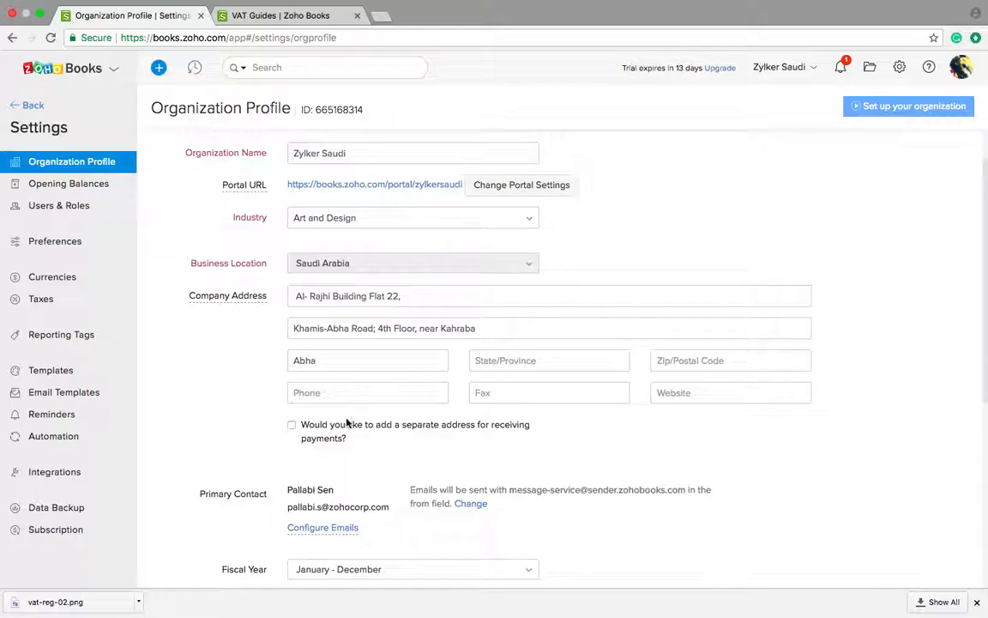
{"action": "scroll", "coordinate": [347, 422], "scroll_direction": "down", "scroll_amount": 1}
{"action": "scroll", "coordinate": [348, 422], "scroll_direction": "down", "scroll_amount": 5}
{"action": "scroll", "coordinate": [347, 422], "scroll_direction": "up", "scroll_amount": 3}
{"action": "scroll", "coordinate": [347, 422], "scroll_direction": "up", "scroll_amount": 1}
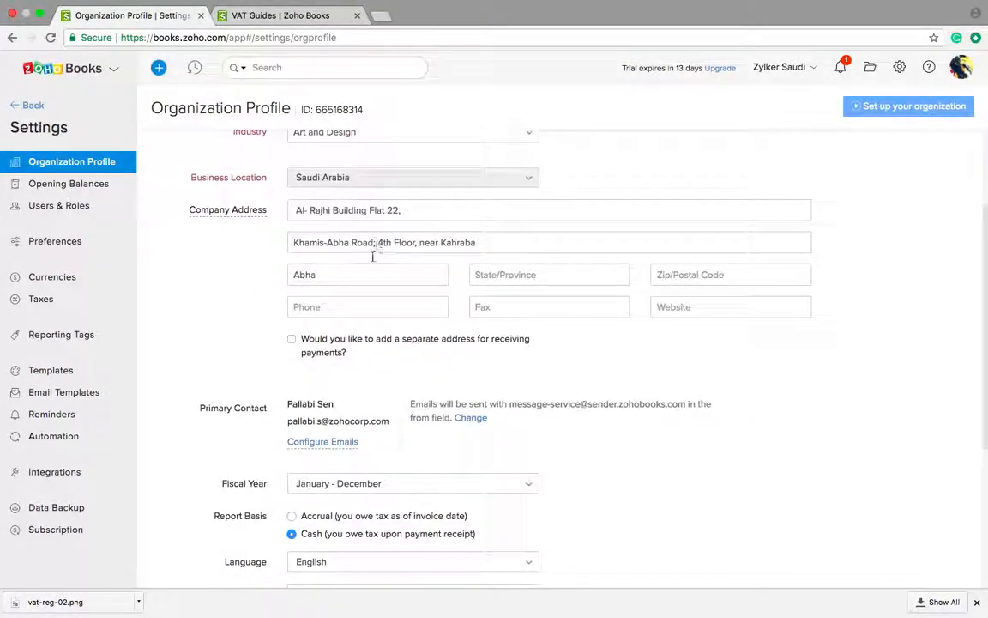
{"action": "left_click", "coordinate": [292, 340]}
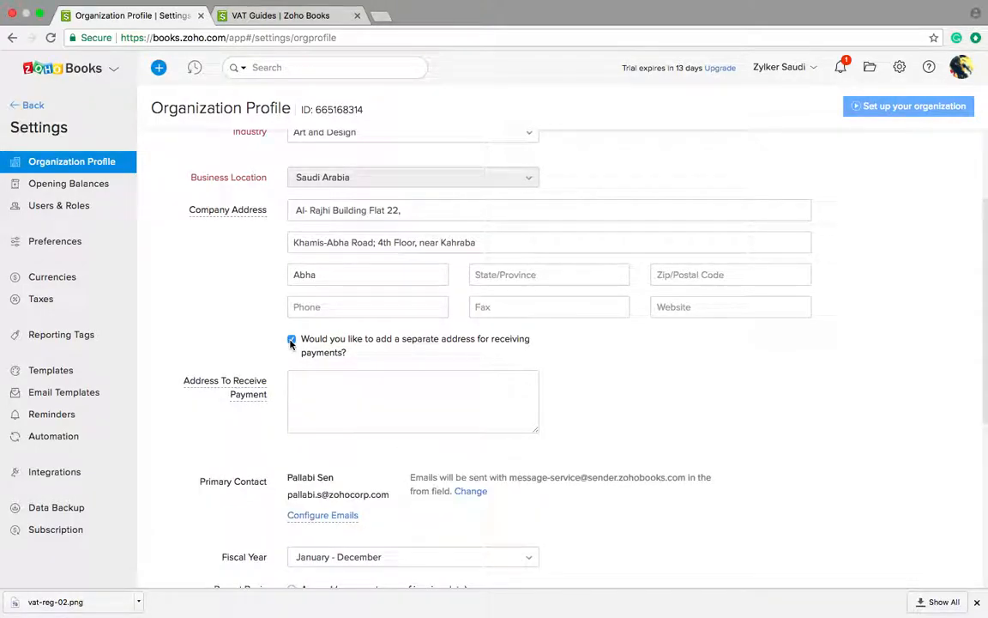
{"action": "left_click", "coordinate": [292, 340]}
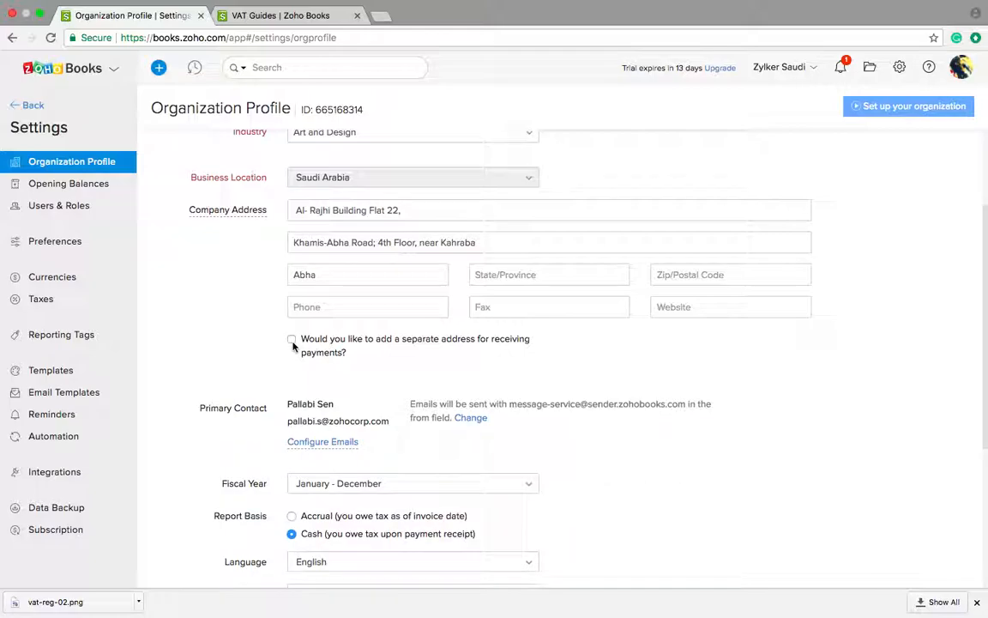
{"action": "scroll", "coordinate": [292, 345], "scroll_direction": "down", "scroll_amount": 5}
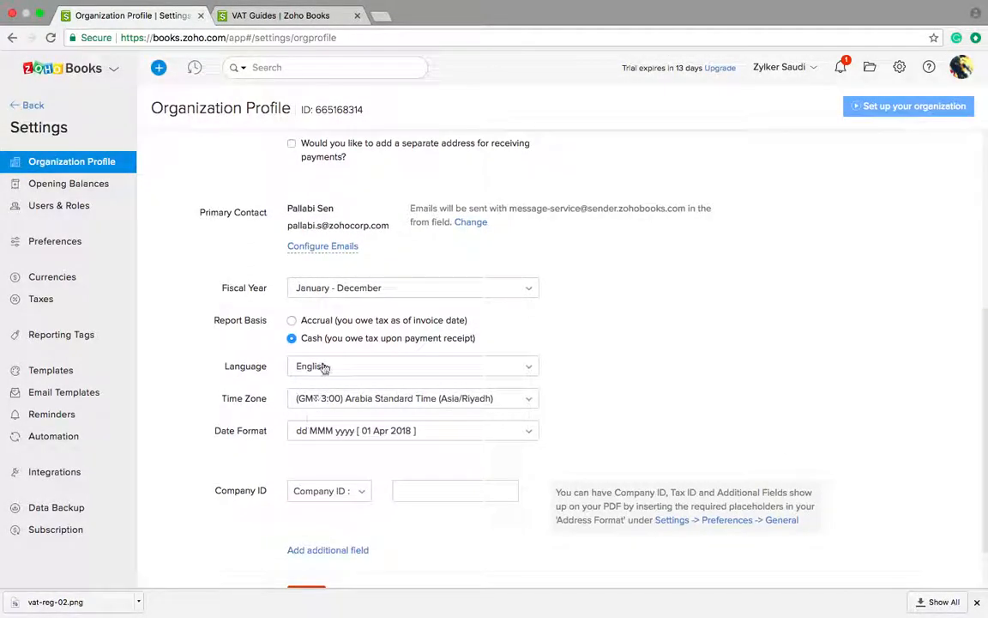
{"action": "left_click", "coordinate": [388, 291]}
{"action": "left_click", "coordinate": [389, 296]}
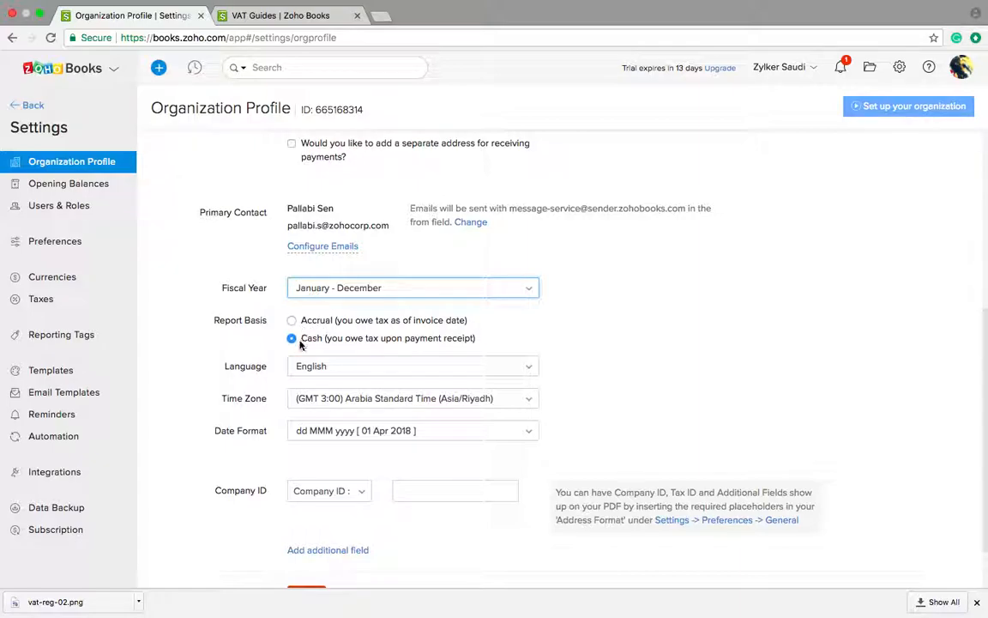
{"action": "scroll", "coordinate": [307, 386], "scroll_direction": "down", "scroll_amount": 2}
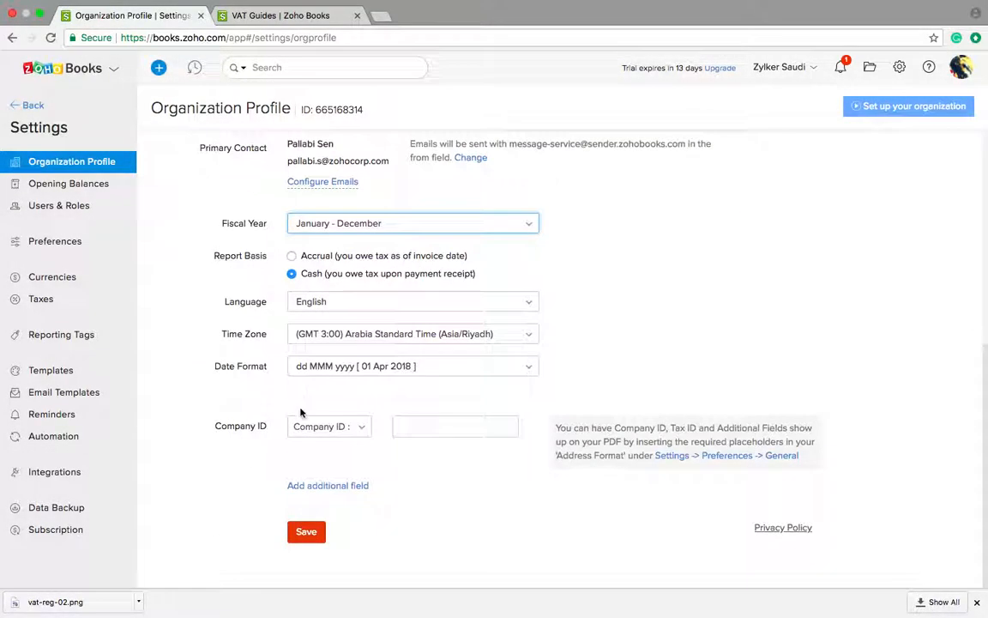
{"action": "left_click", "coordinate": [306, 532]}
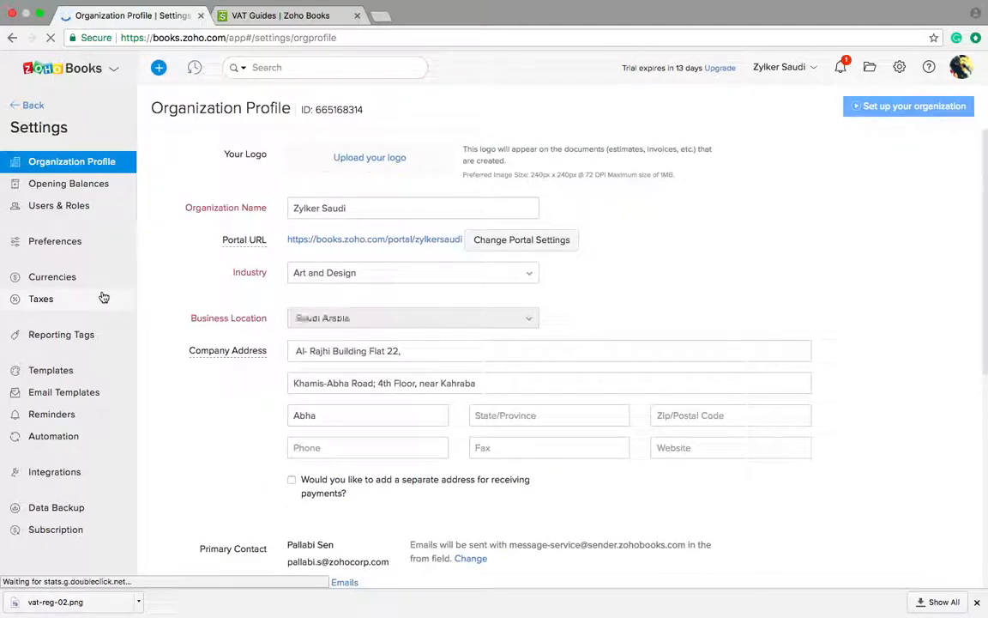
Step: Review the Tax Settings showing quarterly VAT reporting, then go back to the main app
{"action": "left_click", "coordinate": [47, 301]}
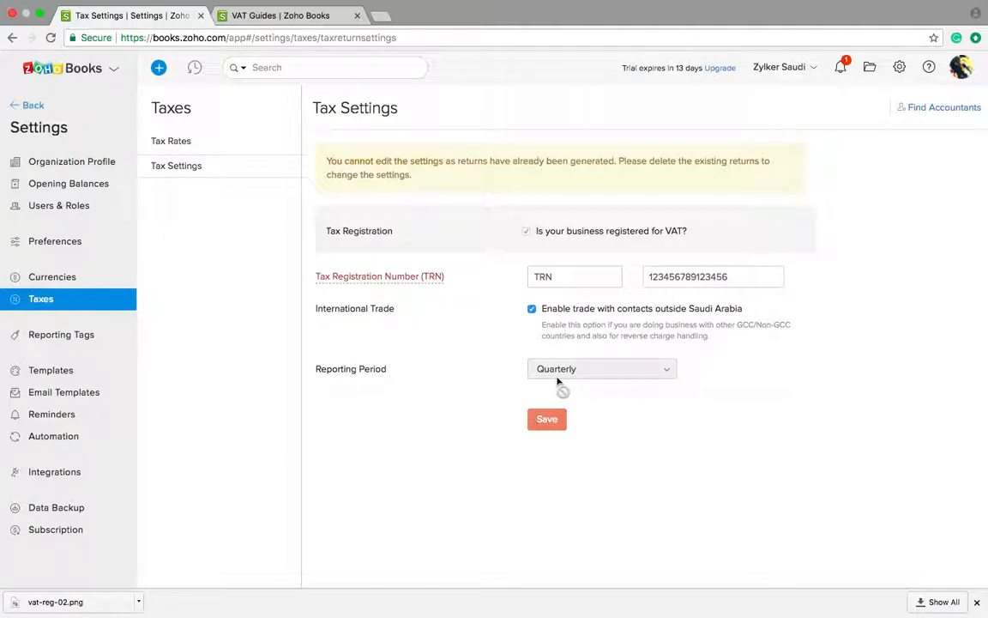
{"action": "left_click", "coordinate": [19, 107]}
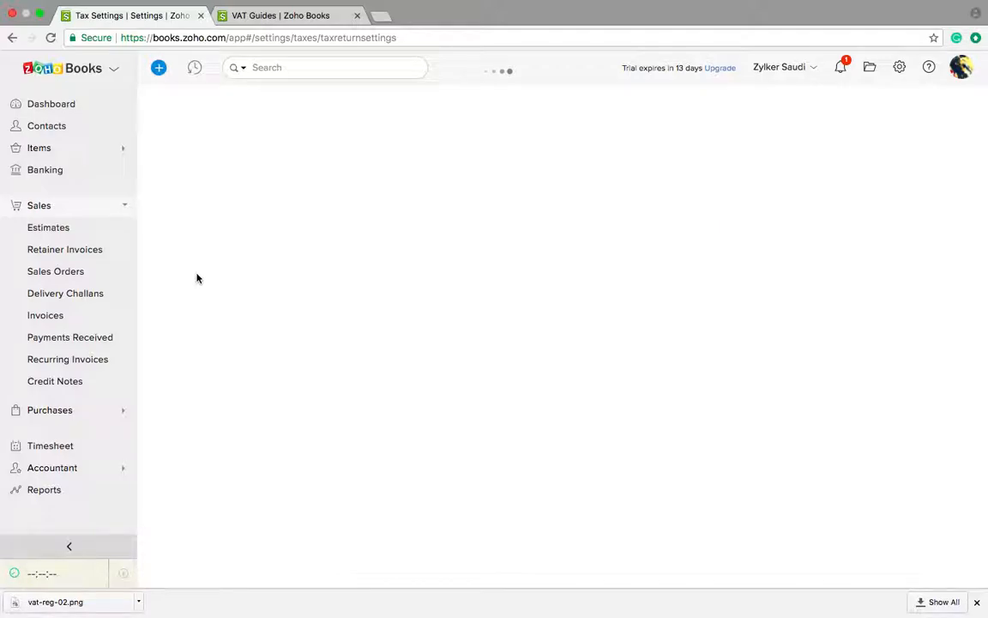
Step: After viewing the contacts tax treatment slide, open a New Contact form from Contacts
{"action": "key", "text": "ctrl+Left"}
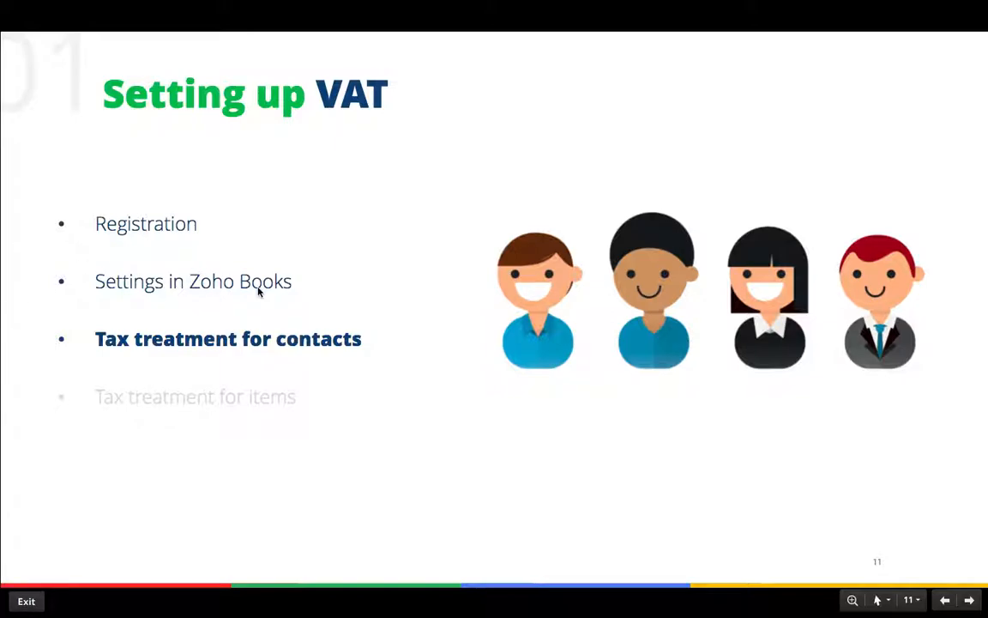
{"action": "key", "text": "ctrl+Right"}
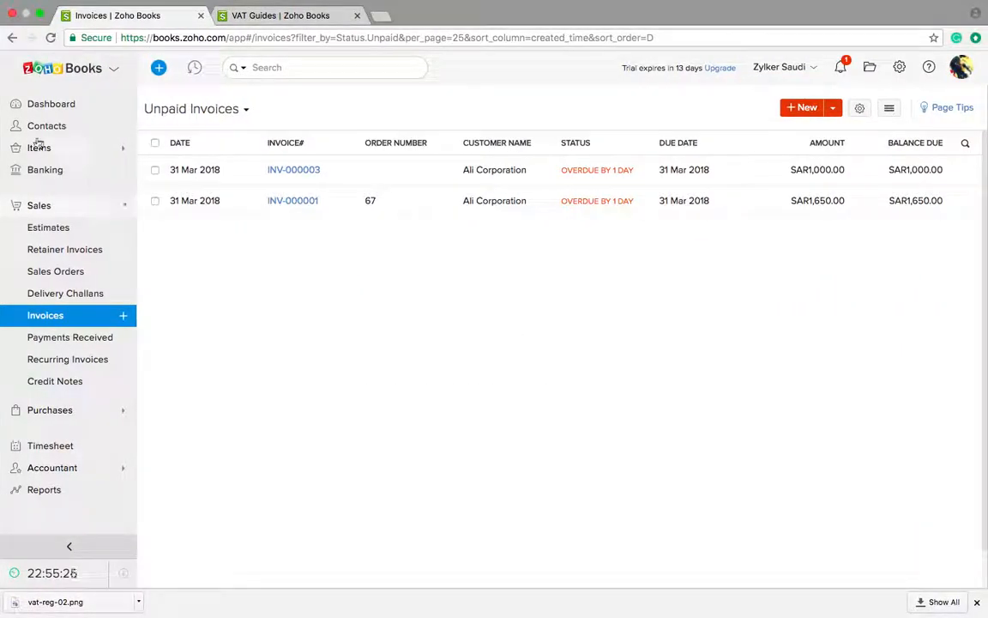
{"action": "left_click", "coordinate": [45, 127]}
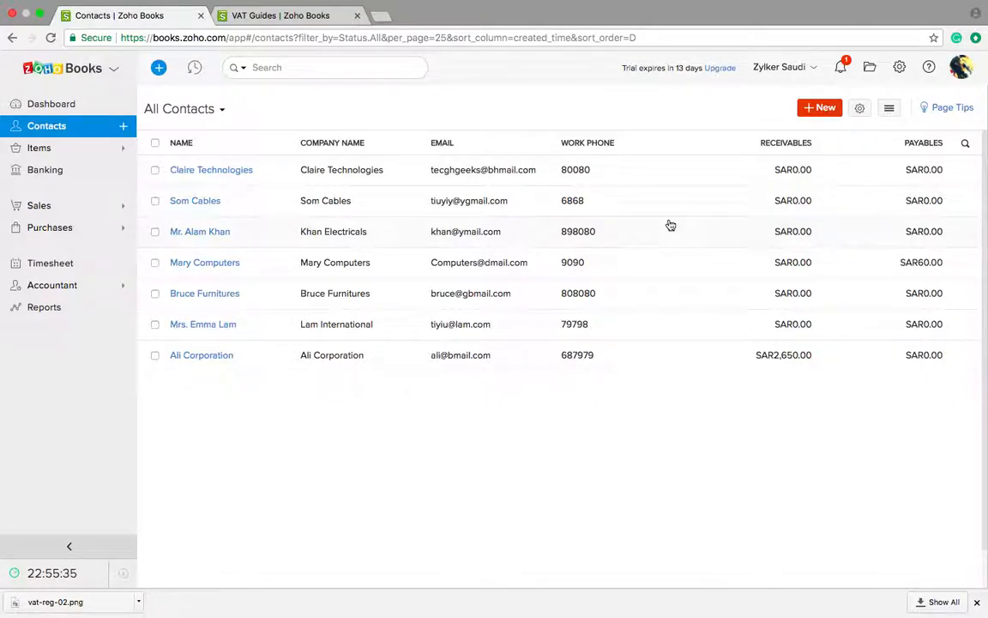
{"action": "scroll", "coordinate": [668, 225], "scroll_direction": "down", "scroll_amount": 1}
{"action": "left_click", "coordinate": [817, 107]}
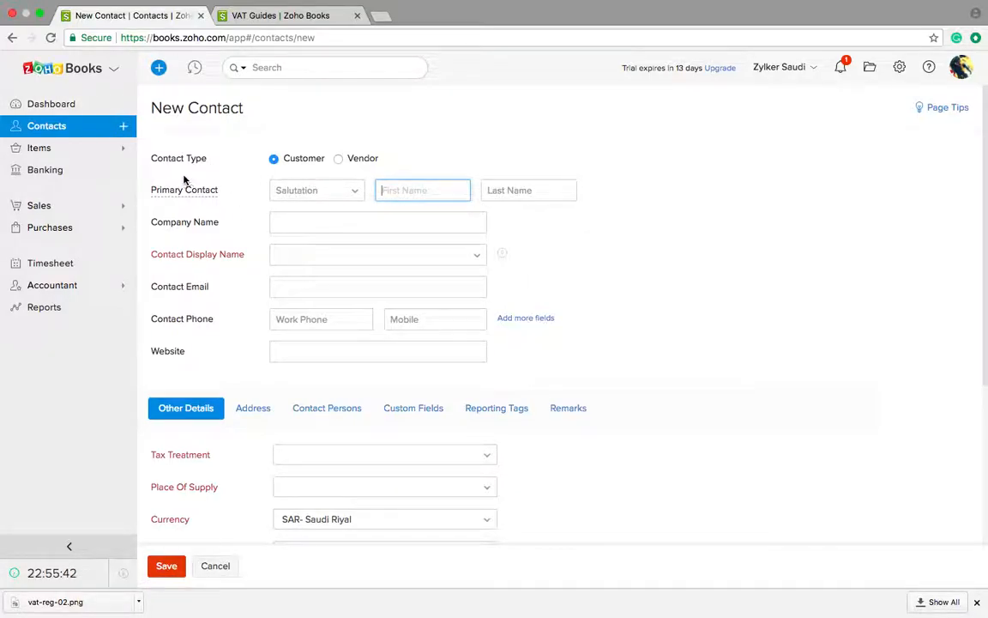
Step: Set the salutation to Mr. and enter the customer's first and last name
{"action": "left_click", "coordinate": [295, 190]}
{"action": "left_click", "coordinate": [288, 210]}
{"action": "left_click", "coordinate": [412, 199]}
{"action": "type", "text": "Ali"}
{"action": "left_click", "coordinate": [566, 191]}
{"action": "type", "text": "R"}
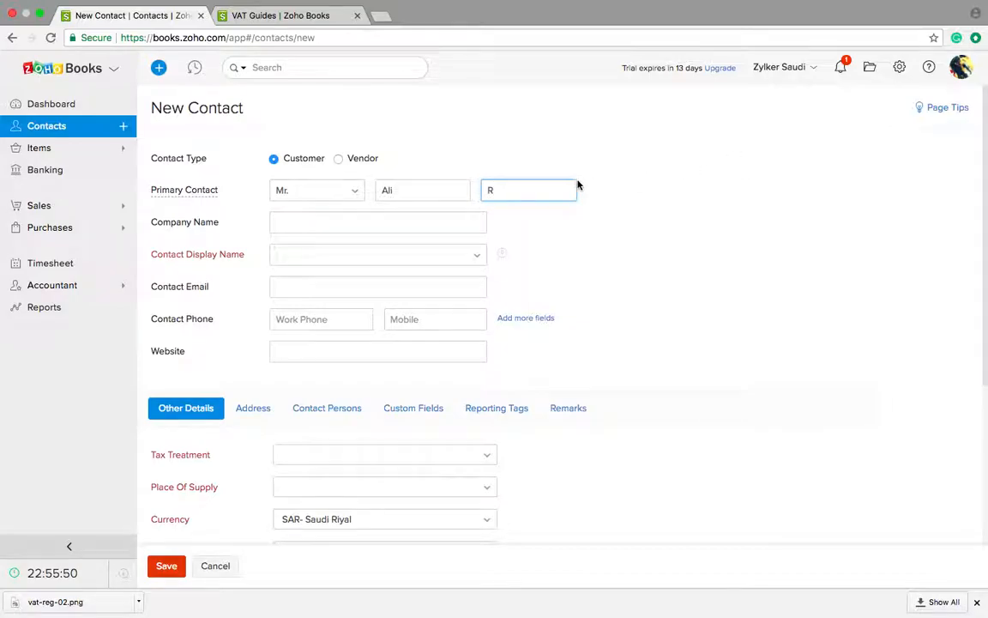
Step: Enter R Trades as the company name and choose it as the display name
{"action": "left_click", "coordinate": [401, 224]}
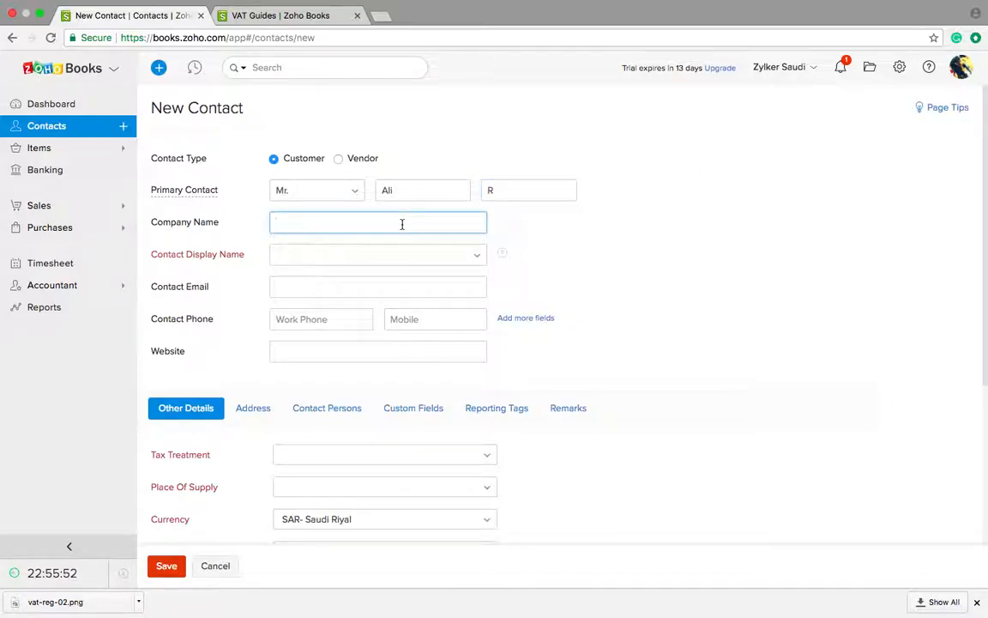
{"action": "type", "text": "R Trades"}
{"action": "left_click", "coordinate": [382, 255]}
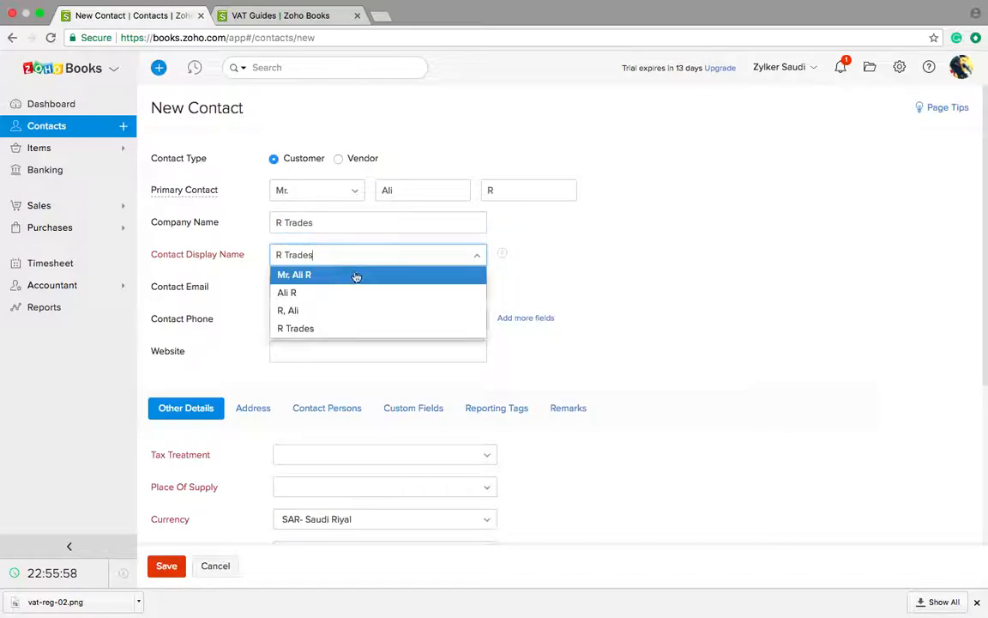
{"action": "left_click", "coordinate": [349, 259]}
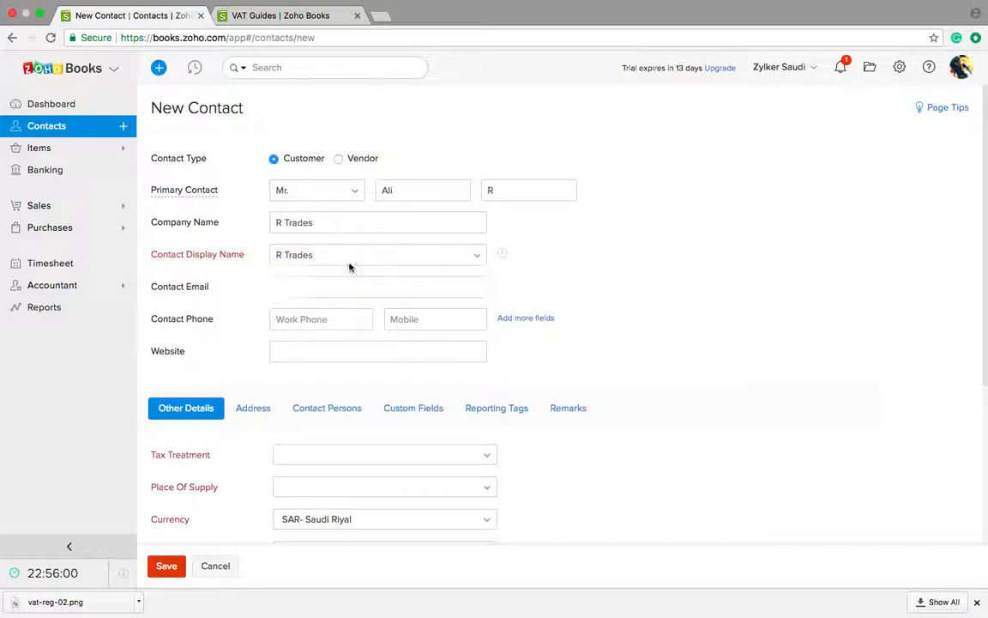
{"action": "left_click", "coordinate": [318, 283]}
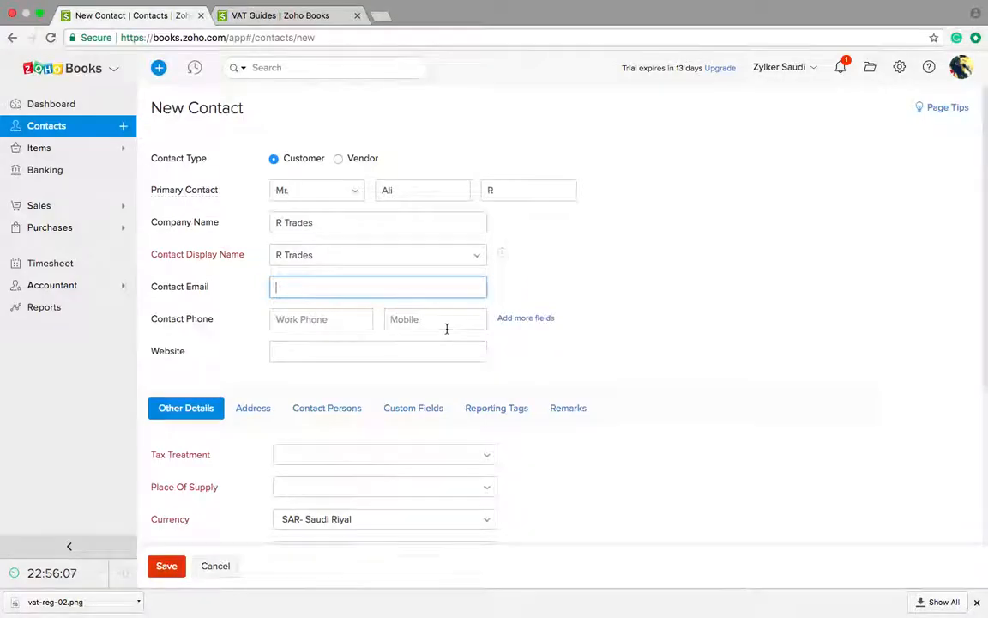
{"action": "scroll", "coordinate": [446, 328], "scroll_direction": "down", "scroll_amount": 5}
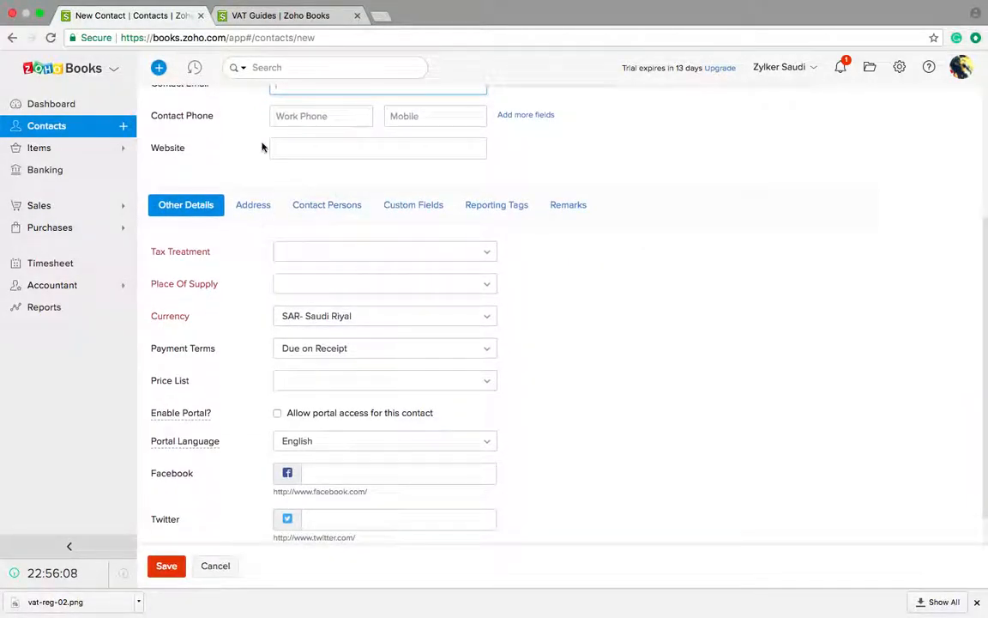
{"action": "left_click", "coordinate": [285, 257]}
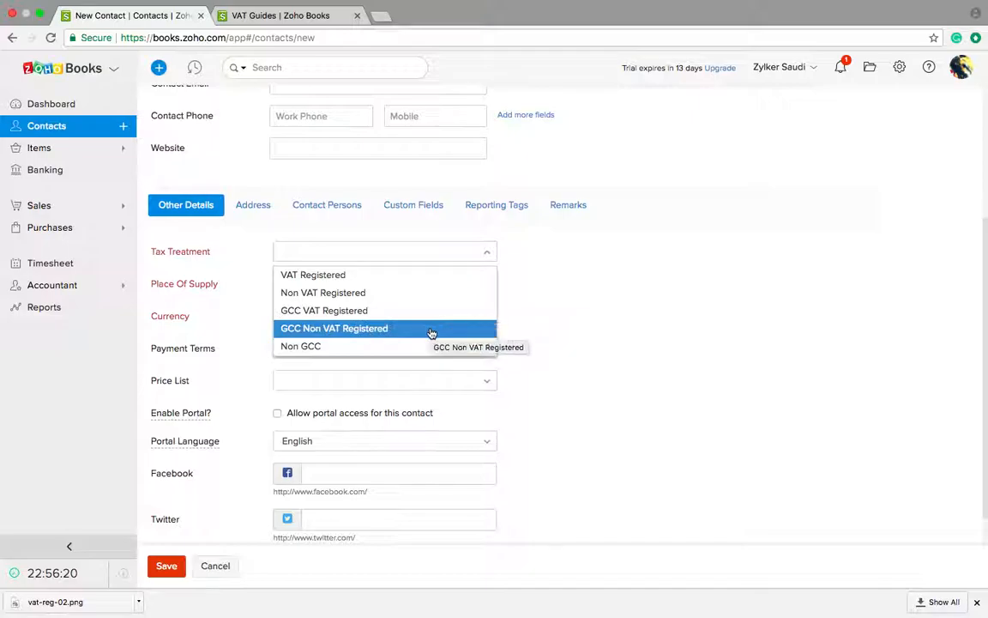
Step: Set tax treatment to VAT Registered, enter the customer's TRN, and keep SAR currency
{"action": "left_click", "coordinate": [376, 276]}
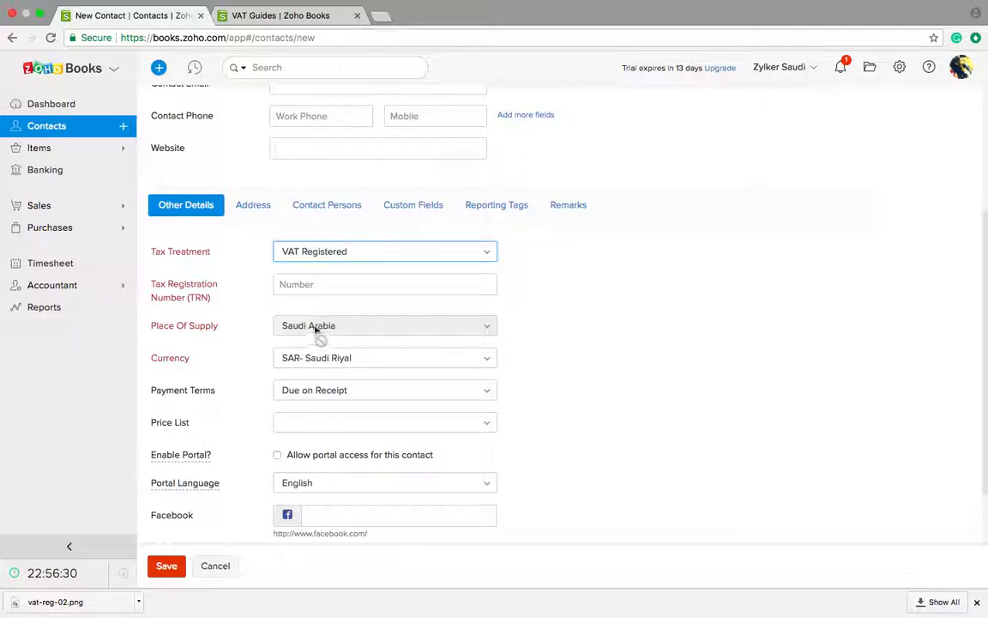
{"action": "left_click", "coordinate": [330, 283]}
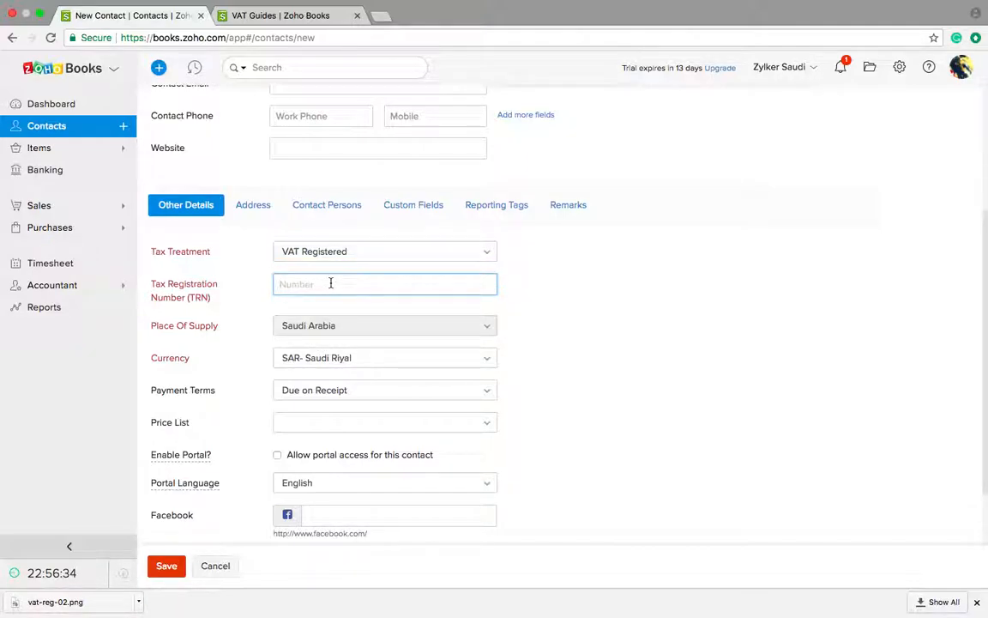
{"action": "left_click", "coordinate": [331, 364]}
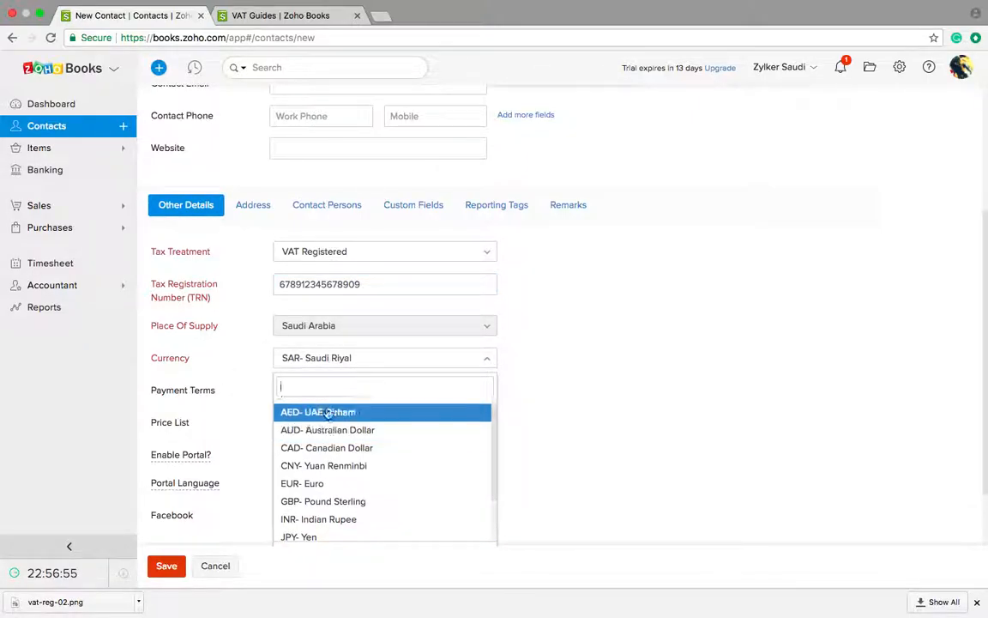
{"action": "left_click", "coordinate": [556, 383]}
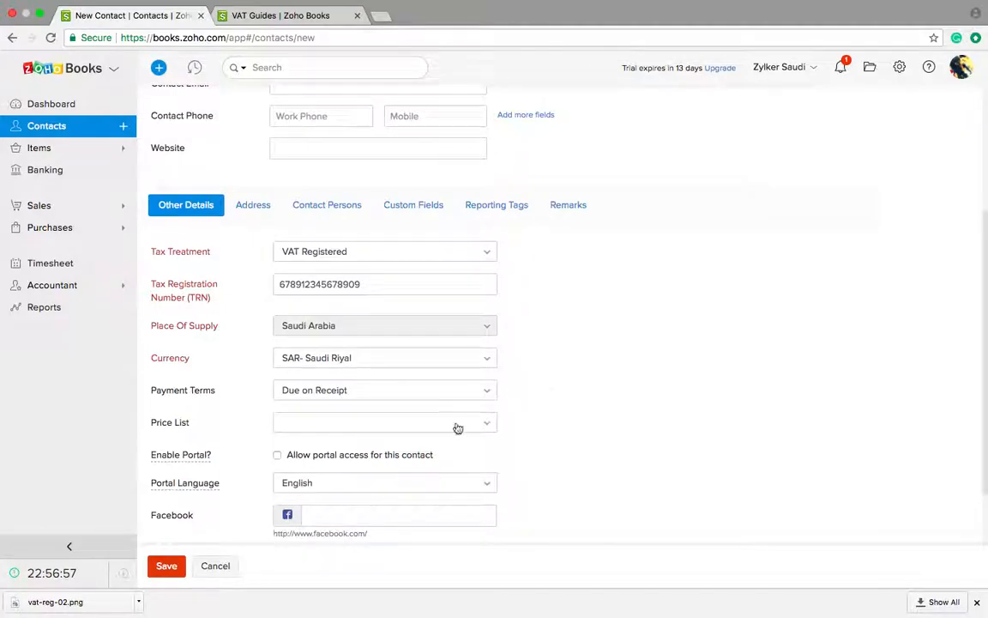
Step: Look through the Address, Contact Persons and Custom Fields tabs, then return to Other Details
{"action": "scroll", "coordinate": [331, 457], "scroll_direction": "down", "scroll_amount": 1}
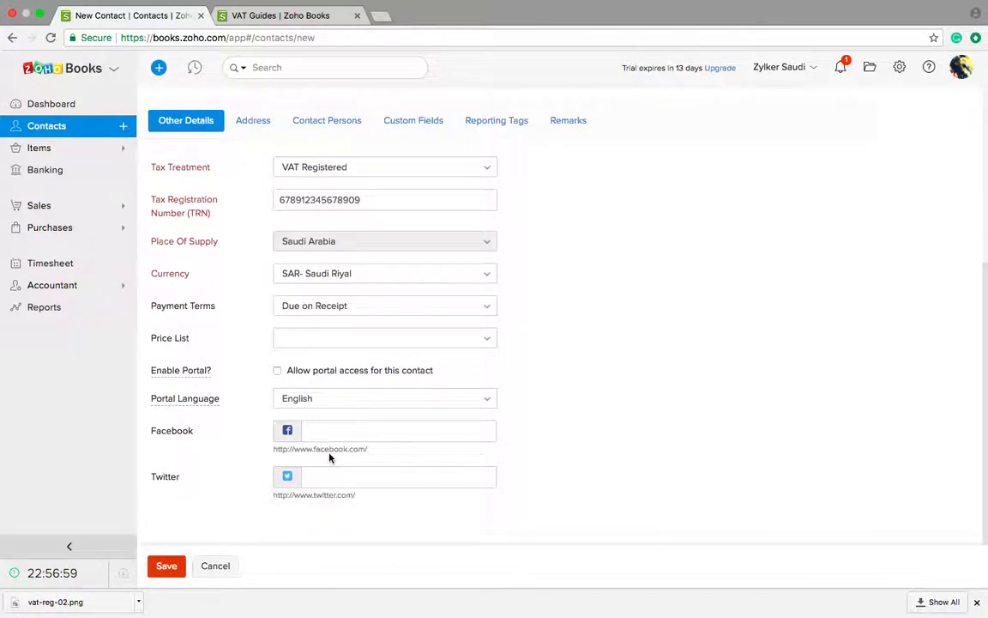
{"action": "scroll", "coordinate": [331, 457], "scroll_direction": "up", "scroll_amount": 4}
{"action": "left_click", "coordinate": [247, 411]}
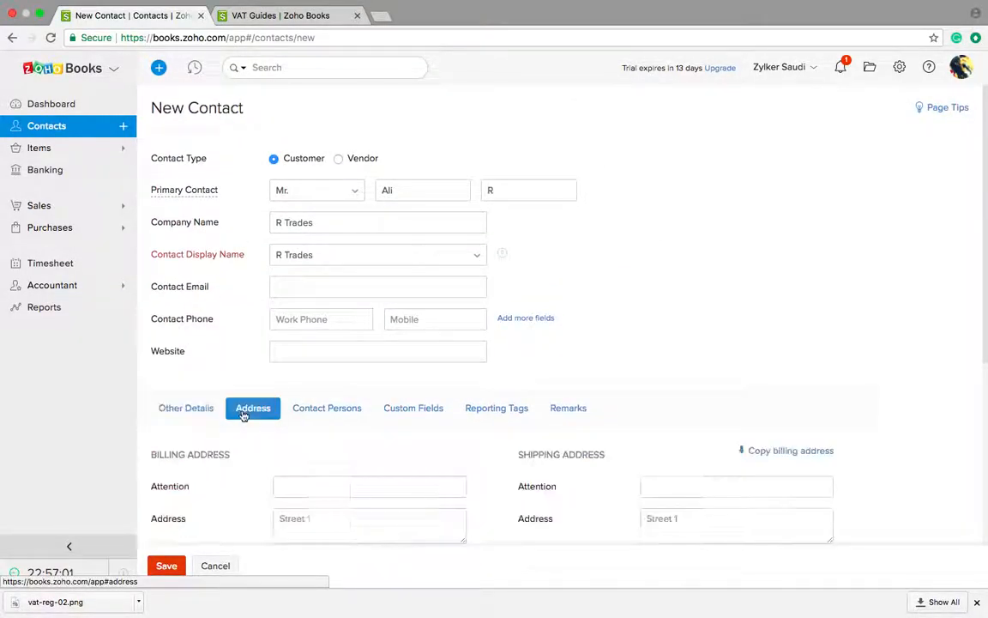
{"action": "scroll", "coordinate": [316, 413], "scroll_direction": "down", "scroll_amount": 3}
{"action": "left_click", "coordinate": [337, 284]}
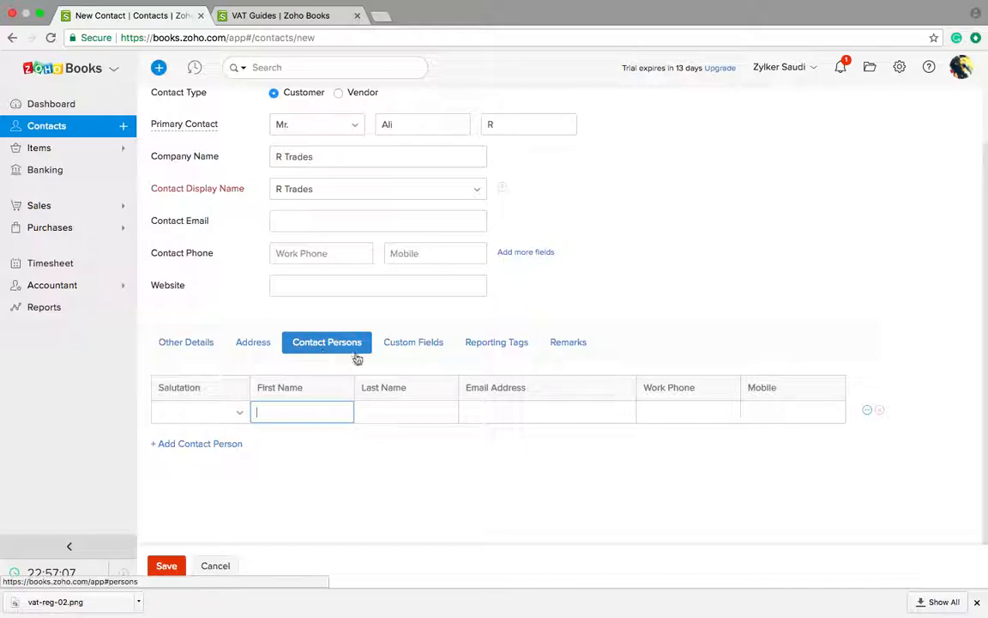
{"action": "left_click", "coordinate": [411, 350]}
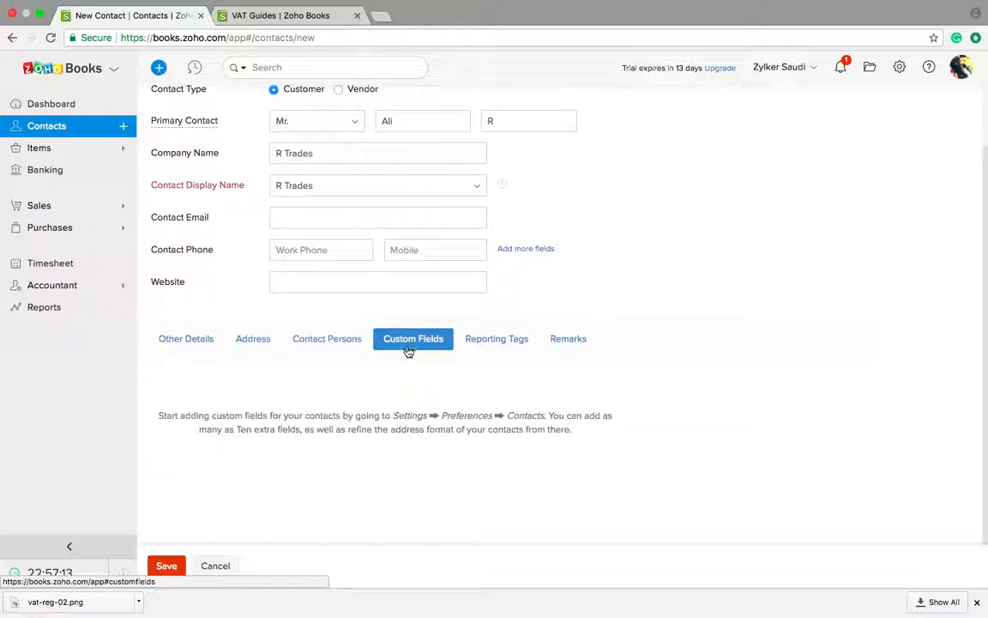
{"action": "left_click", "coordinate": [205, 345]}
{"action": "scroll", "coordinate": [188, 412], "scroll_direction": "down", "scroll_amount": 3}
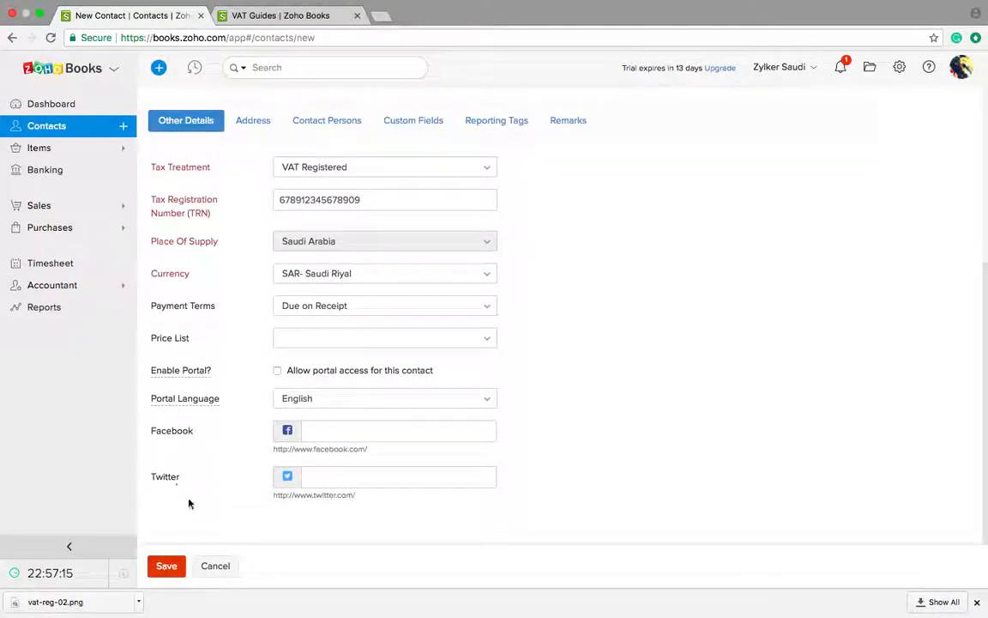
Step: Save R Trades and review Claire Technologies' VAT Registered, Saudi Arabia tax details
{"action": "left_click", "coordinate": [165, 566]}
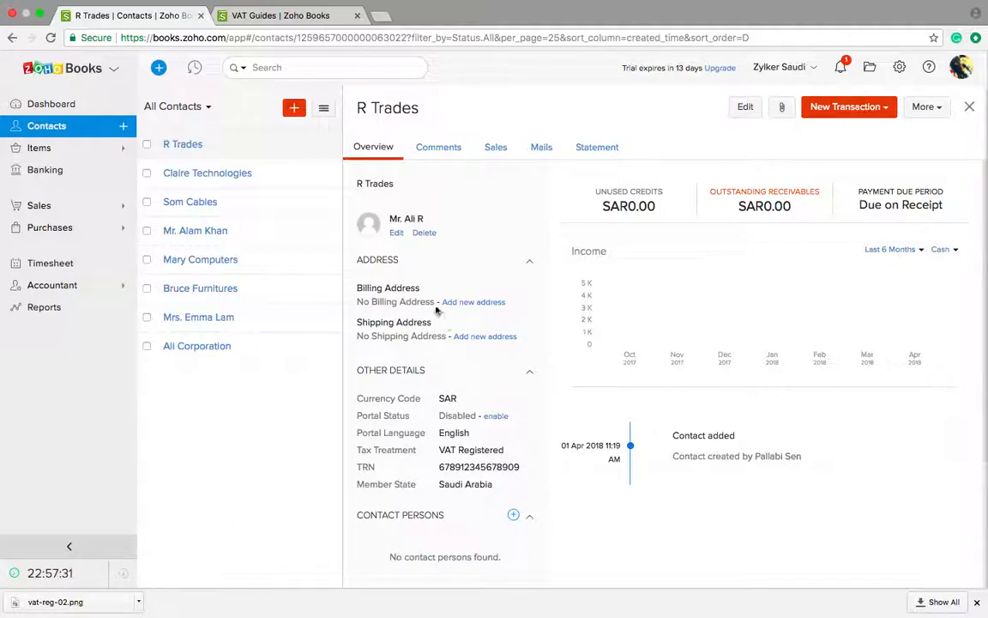
{"action": "left_click", "coordinate": [249, 182]}
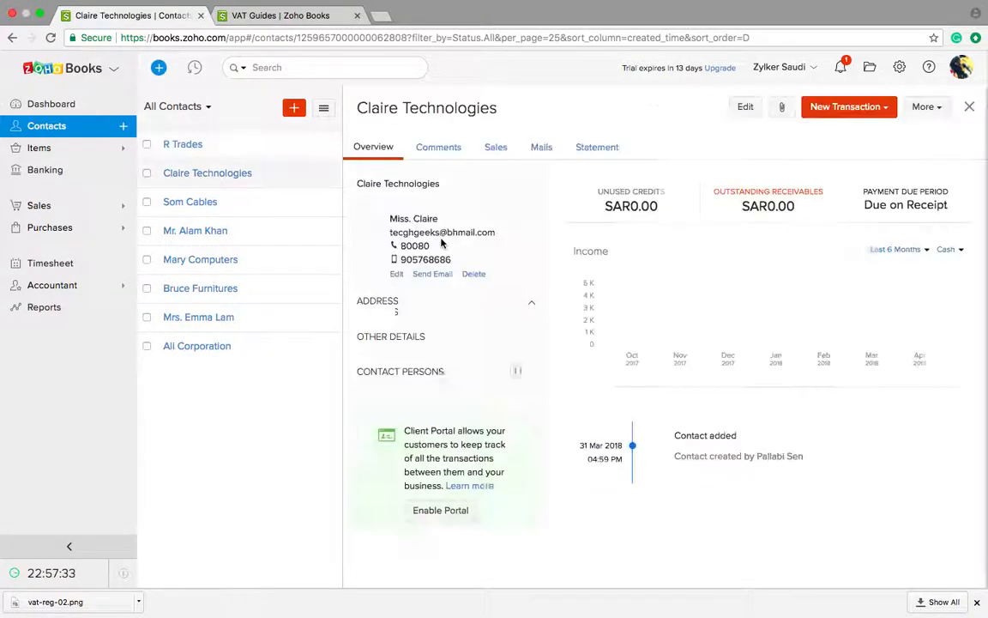
{"action": "scroll", "coordinate": [433, 345], "scroll_direction": "down", "scroll_amount": 5}
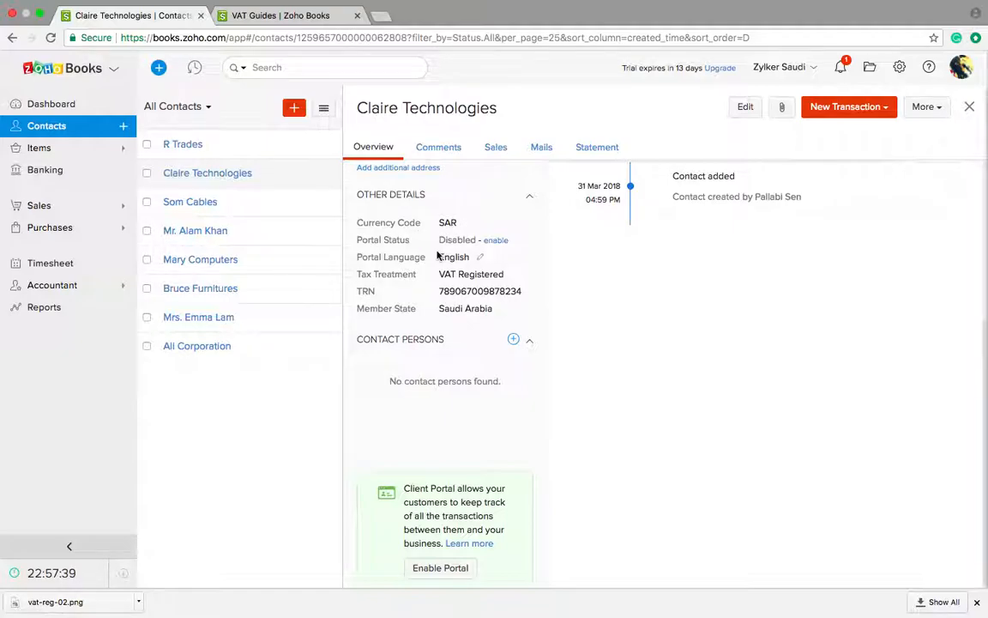
{"action": "scroll", "coordinate": [439, 257], "scroll_direction": "up", "scroll_amount": 2}
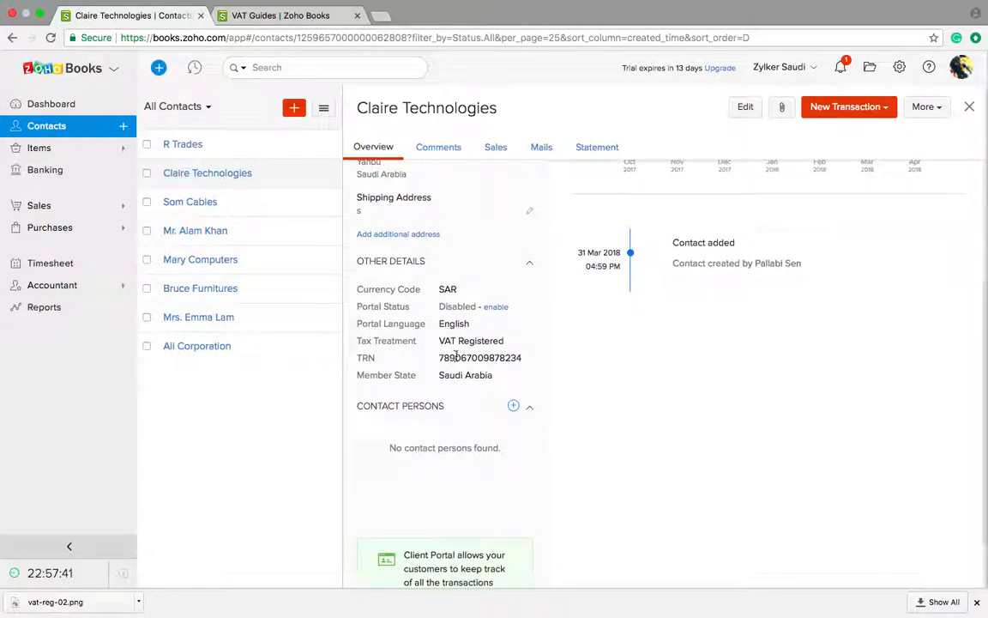
{"action": "scroll", "coordinate": [455, 355], "scroll_direction": "up", "scroll_amount": 5}
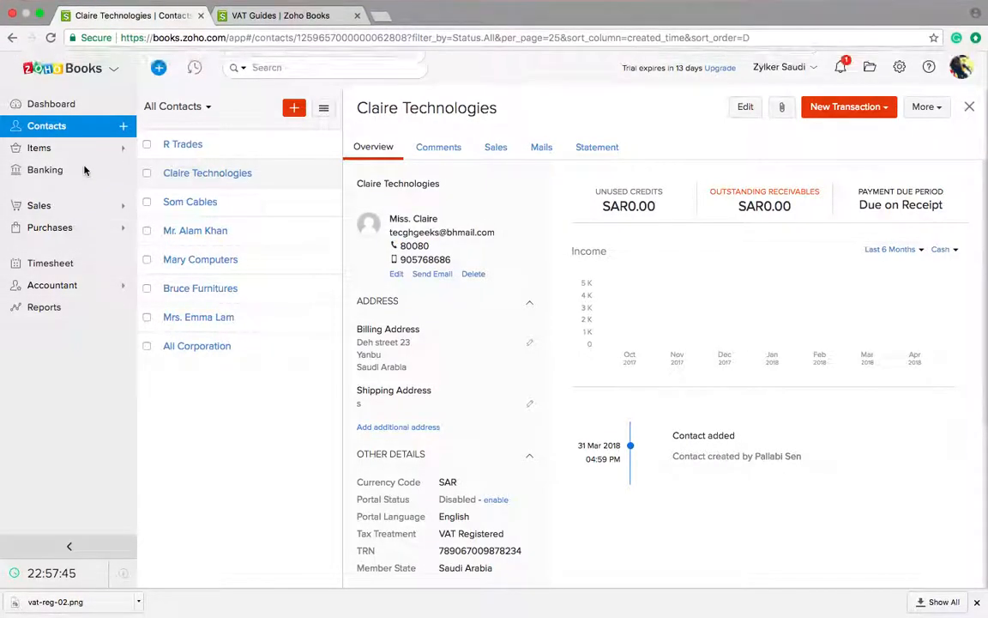
Step: Advance the slides to tax treatment for items, then return to Zoho Books
{"action": "key", "text": "ctrl+Left"}
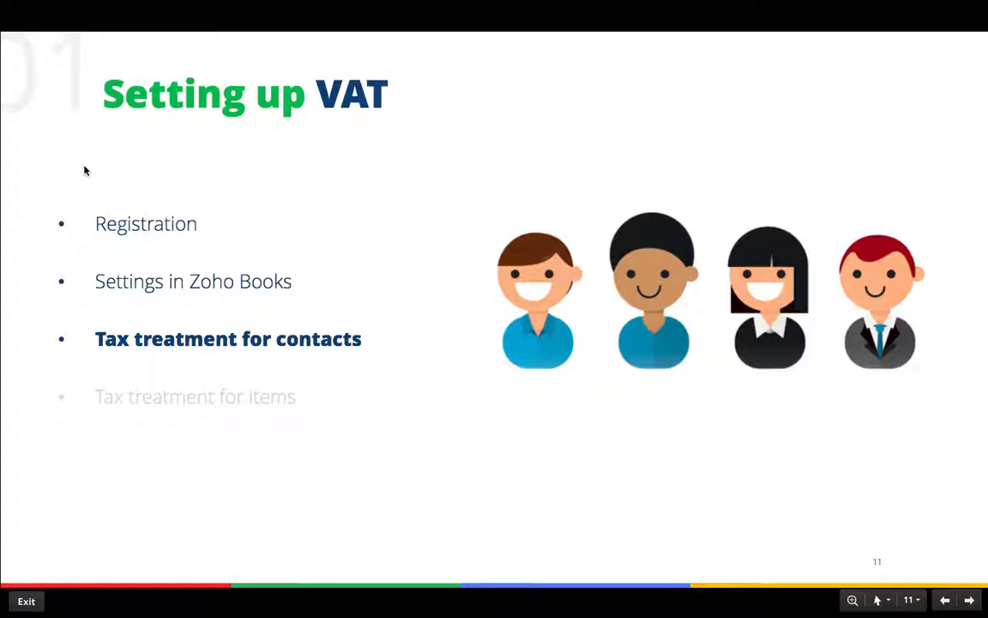
{"action": "key", "text": "Right"}
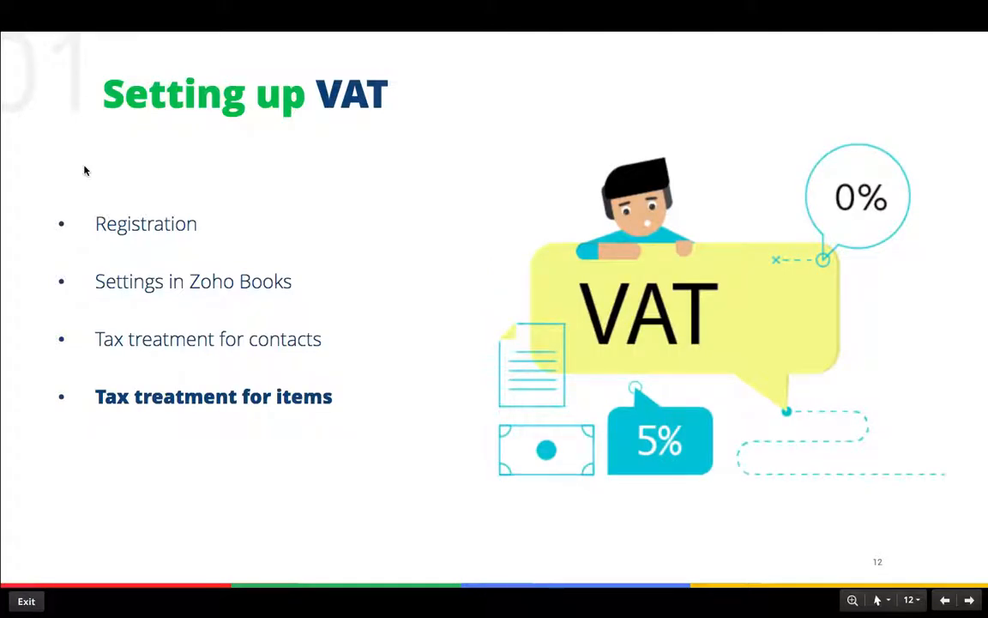
{"action": "key", "text": "ctrl+Right"}
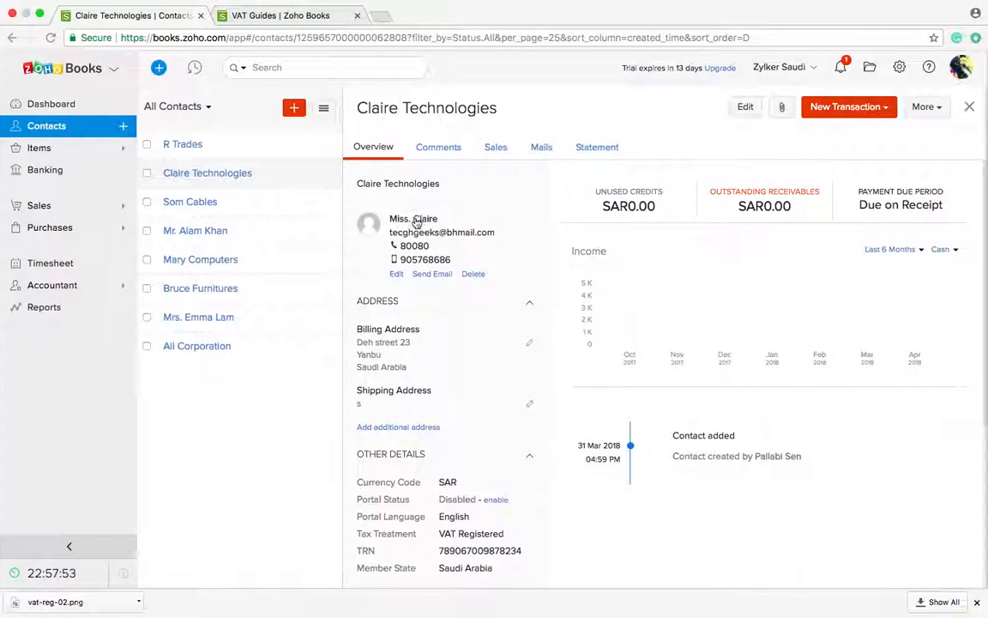
Step: Go to the Items list, start a new item, and begin entering its name
{"action": "left_click", "coordinate": [68, 150]}
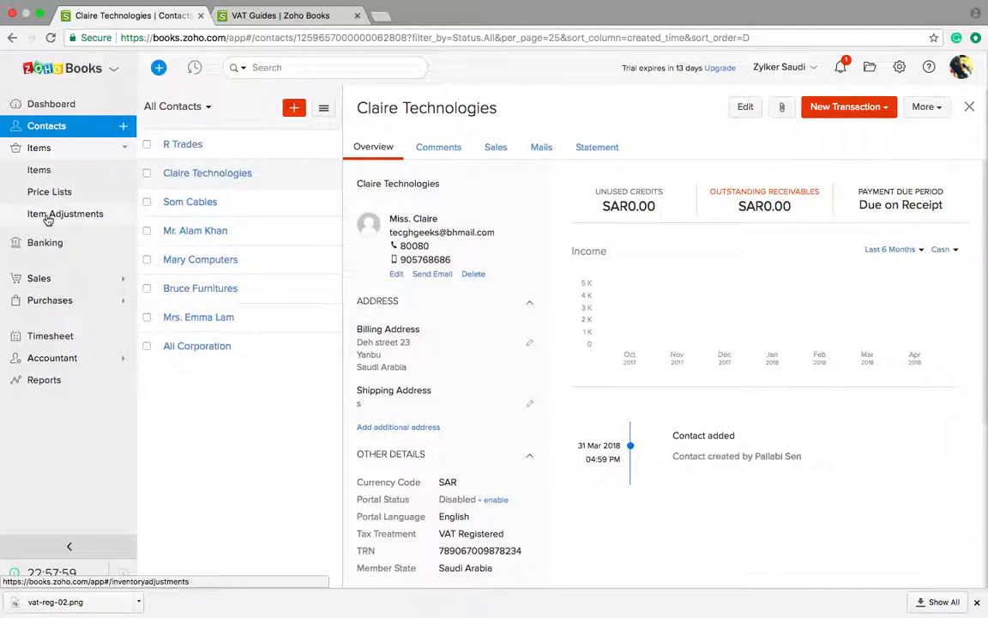
{"action": "left_click", "coordinate": [42, 172]}
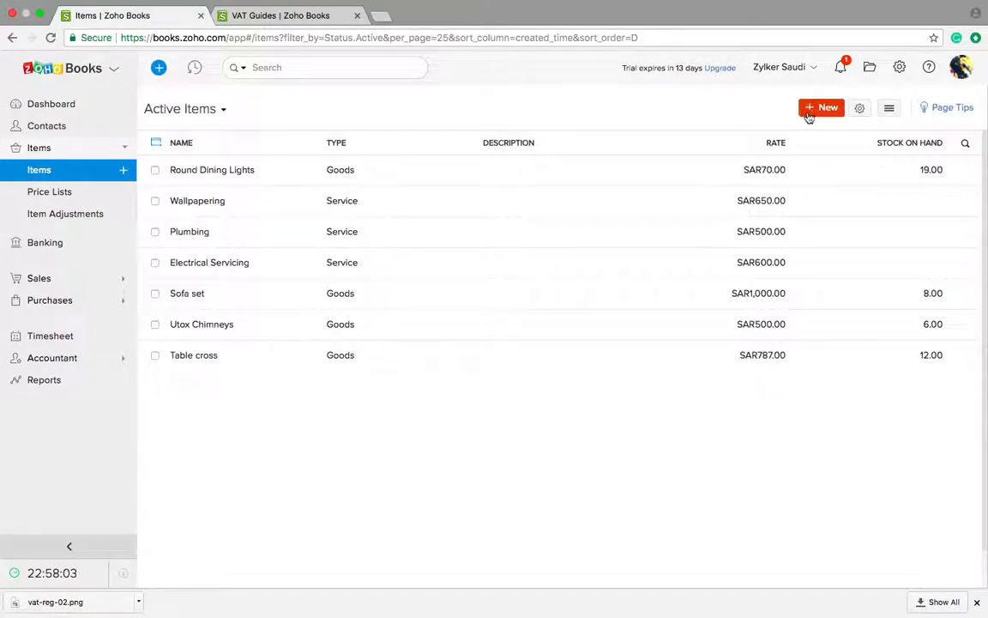
{"action": "left_click", "coordinate": [811, 112]}
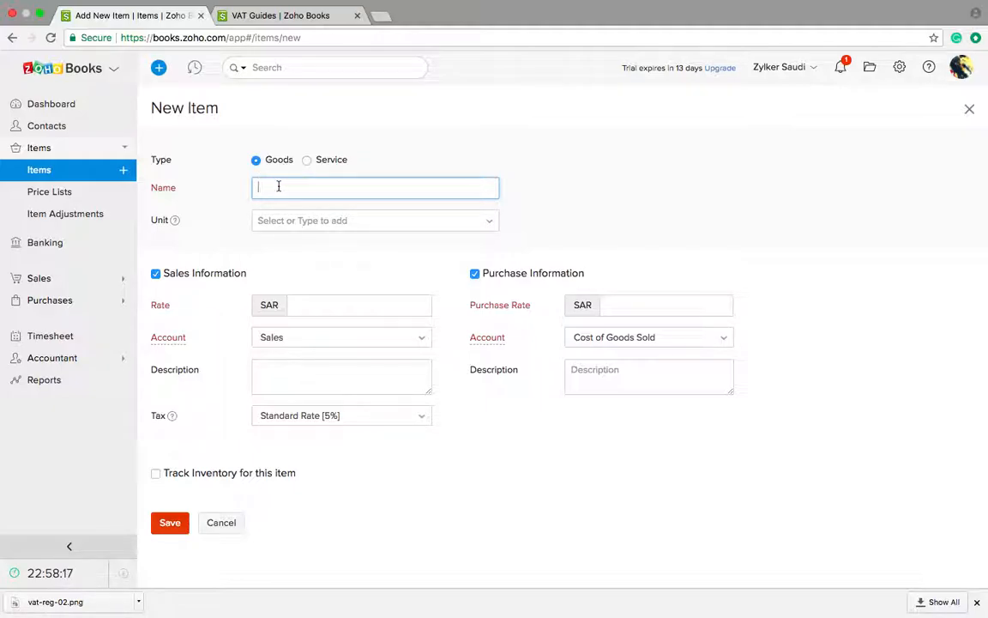
{"action": "type", "text": "H"}
{"action": "type", "text": "a"}
{"action": "type", "text": "mputers"}
Step: Leave the unit blank, drop purchase information, and set rate 700 with description 'Acer Laptop'
{"action": "left_click", "coordinate": [292, 221]}
{"action": "left_click", "coordinate": [290, 221]}
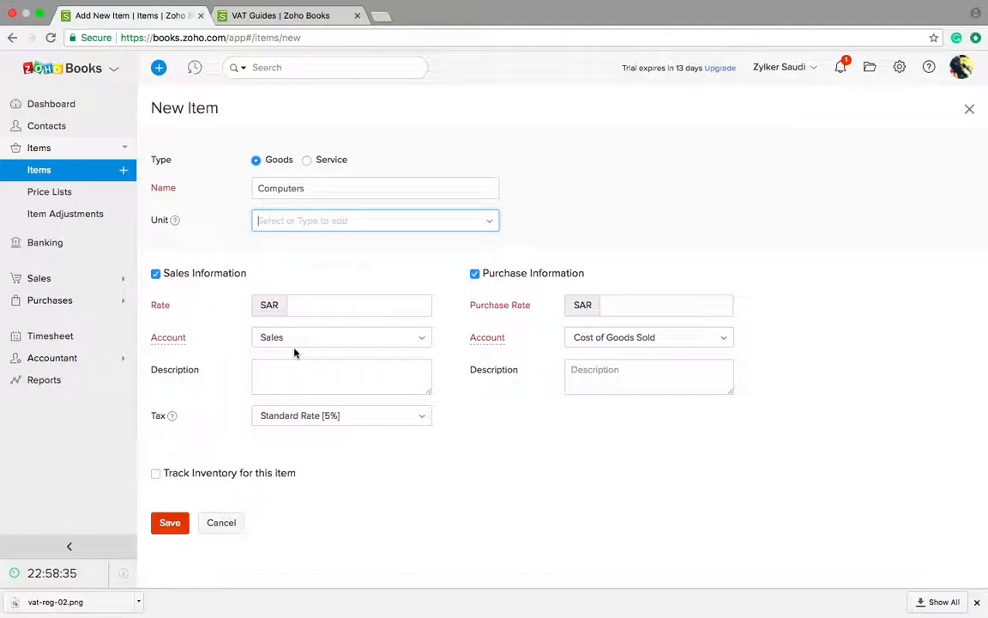
{"action": "left_click", "coordinate": [476, 276]}
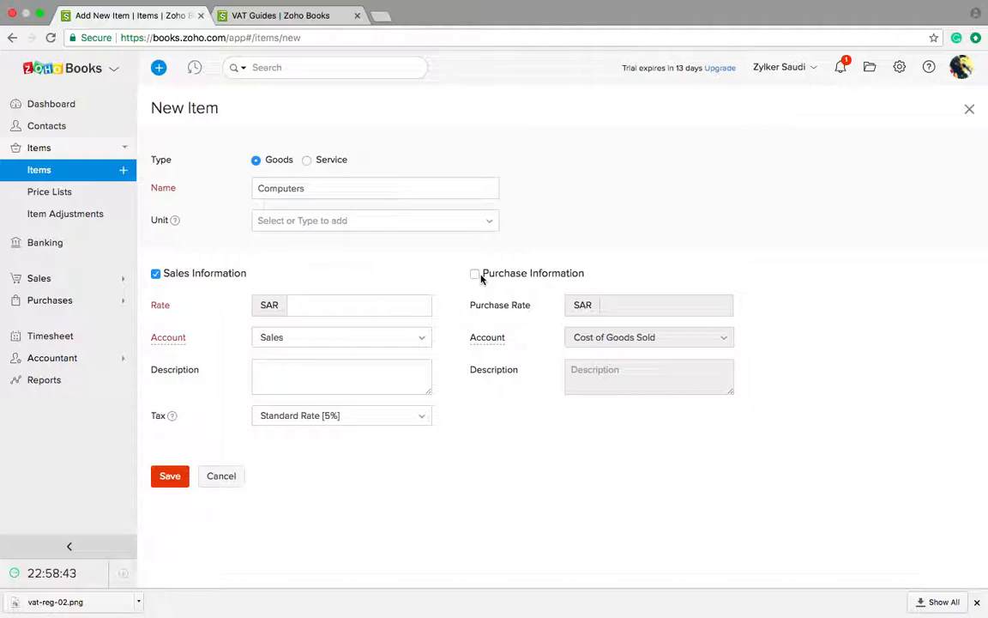
{"action": "left_click", "coordinate": [353, 299]}
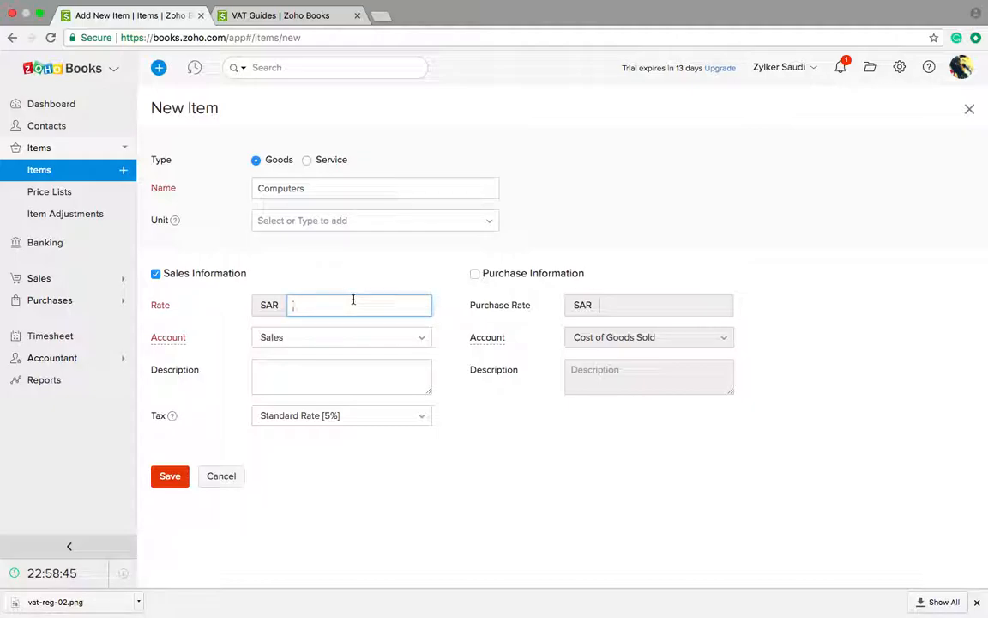
{"action": "type", "text": "700"}
{"action": "left_click", "coordinate": [324, 387]}
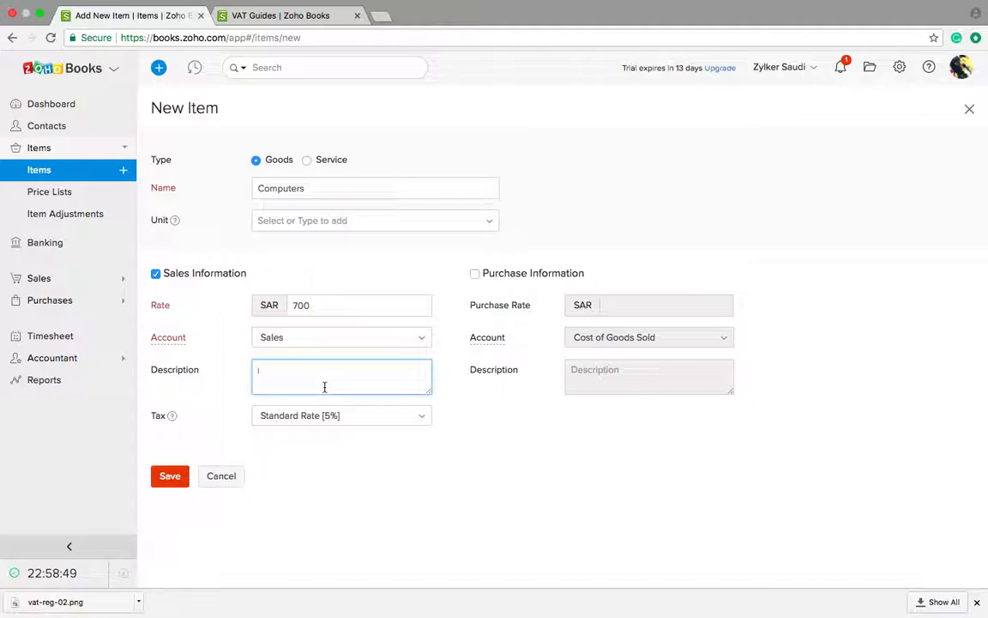
{"action": "type", "text": "Acer"}
{"action": "type", "text": "Laptop"}
Step: Keep the Sales account and Standard Rate [5%] tax, then save the Computers item
{"action": "left_click", "coordinate": [322, 334]}
{"action": "left_click", "coordinate": [323, 334]}
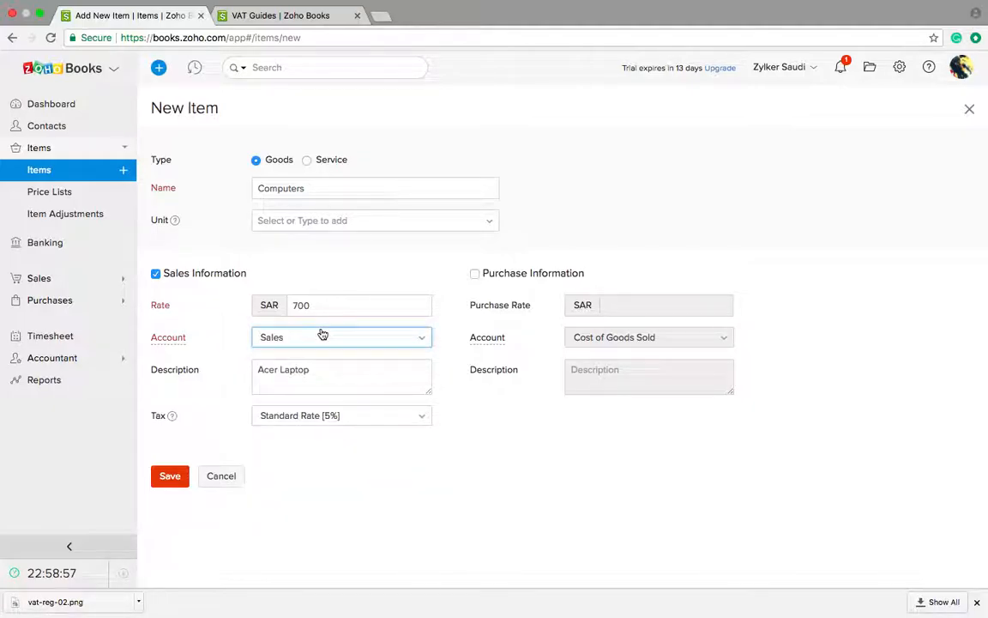
{"action": "left_click", "coordinate": [325, 422]}
{"action": "left_click", "coordinate": [324, 420]}
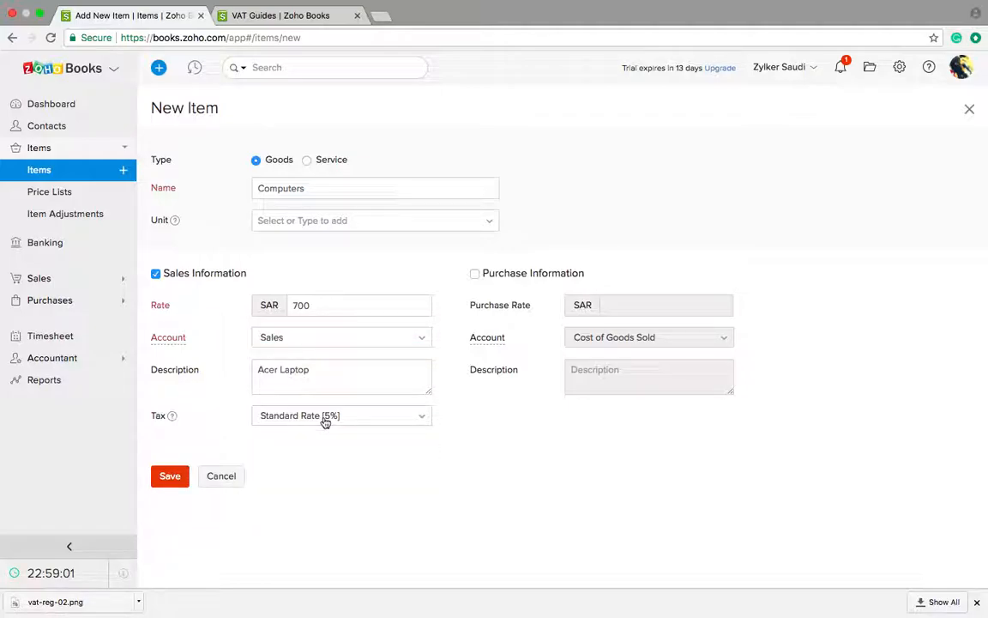
{"action": "left_click", "coordinate": [171, 477]}
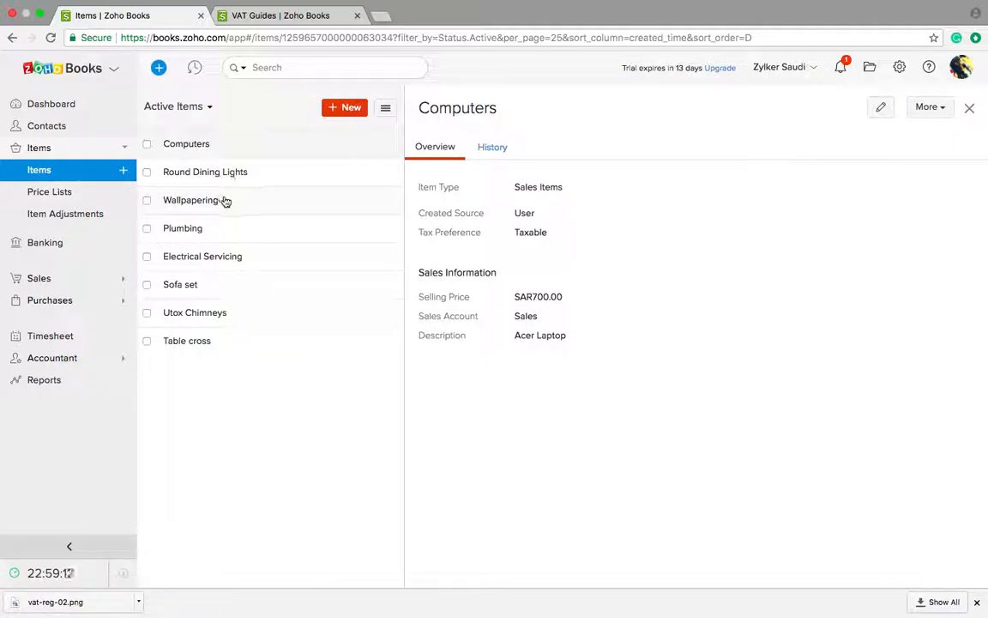
Step: Go to Price Lists, back out of a new list, and open National Day Sale for editing
{"action": "left_click", "coordinate": [63, 192]}
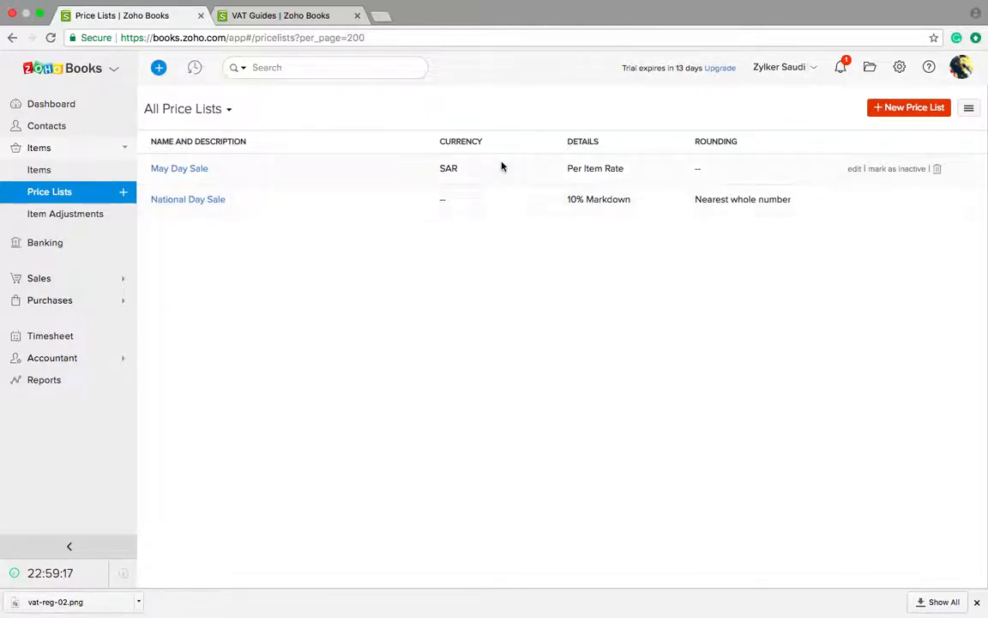
{"action": "left_click", "coordinate": [890, 113]}
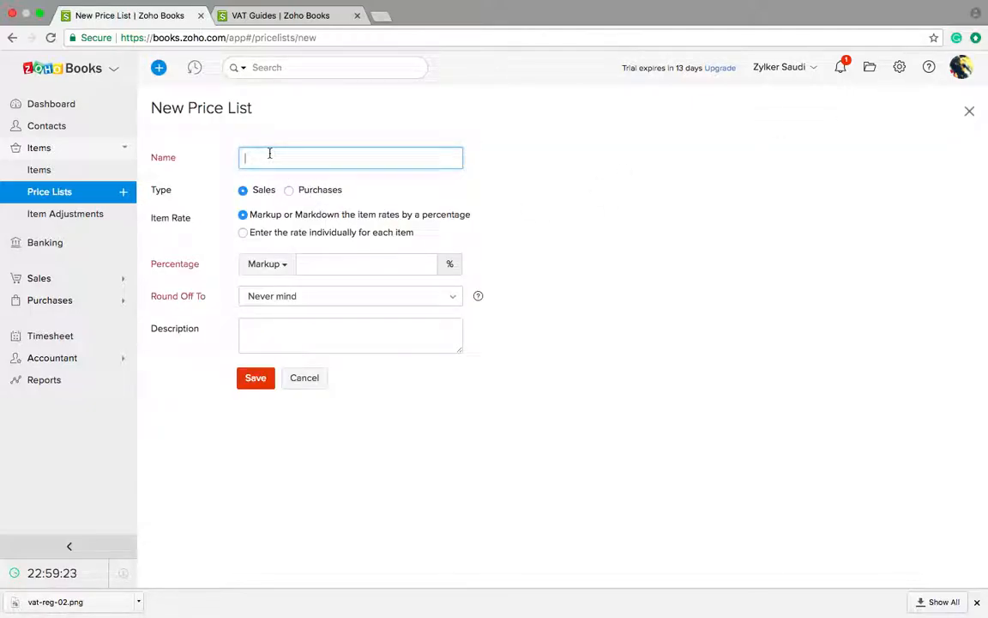
{"action": "left_click", "coordinate": [62, 193]}
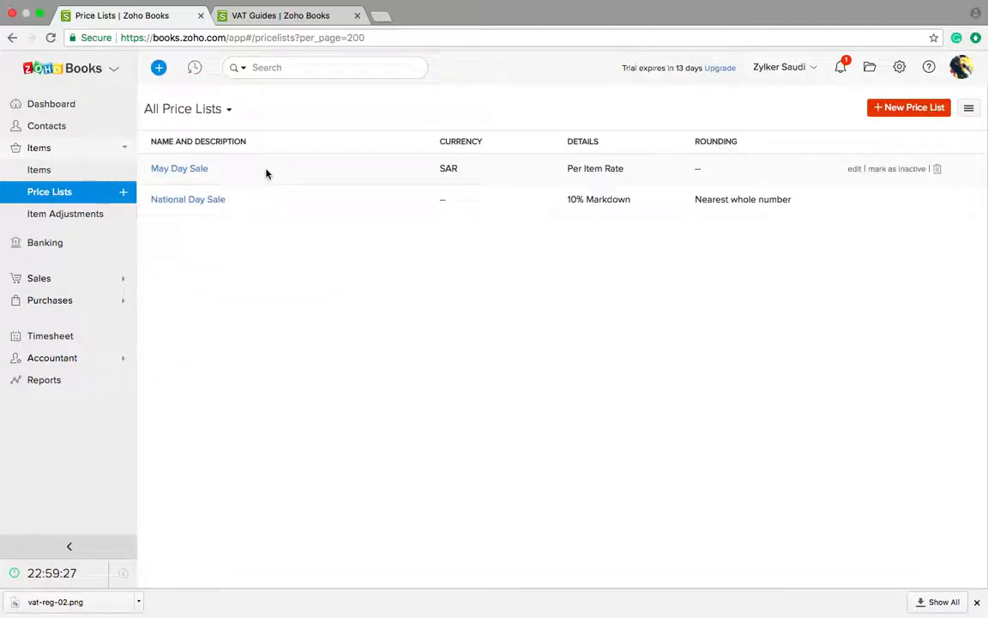
{"action": "left_click", "coordinate": [212, 201]}
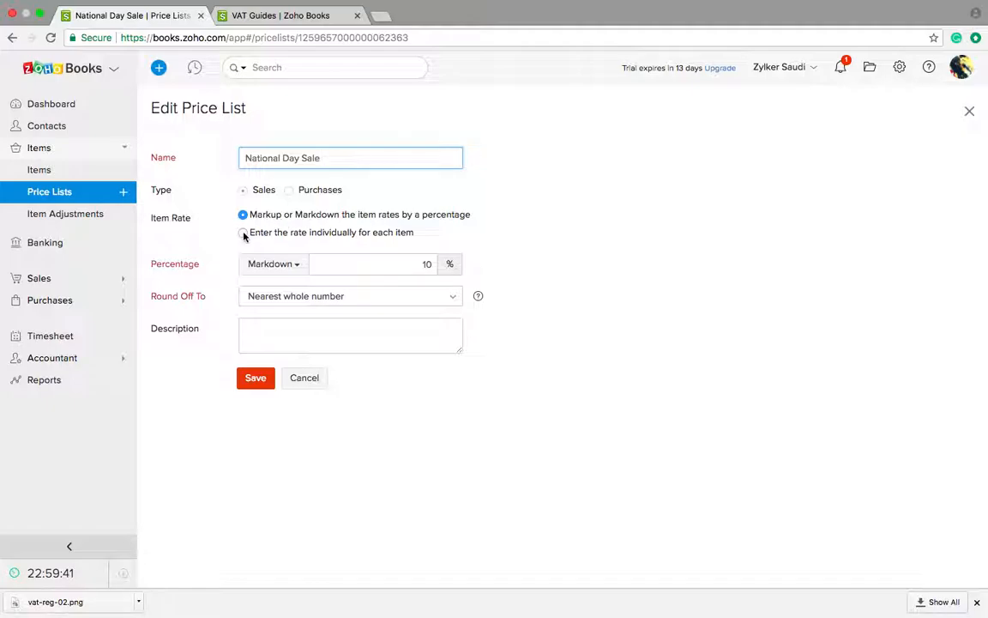
Step: Enter custom item rates of 700 for Electrical Servicing and 500 for Wallpapering
{"action": "left_click", "coordinate": [243, 232]}
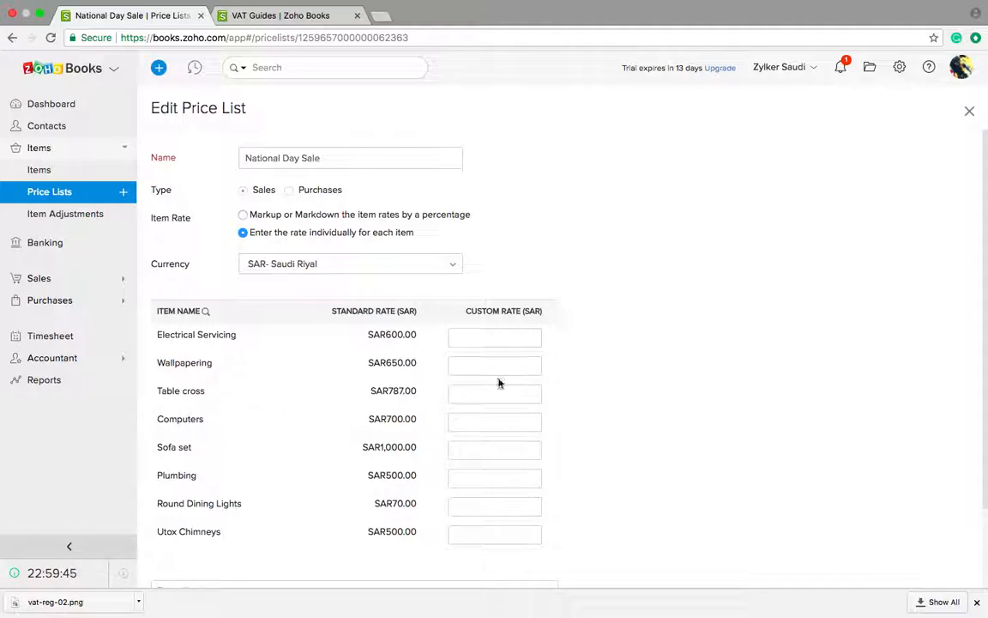
{"action": "scroll", "coordinate": [499, 341], "scroll_direction": "down", "scroll_amount": 1}
{"action": "left_click", "coordinate": [499, 292]}
{"action": "type", "text": "700"}
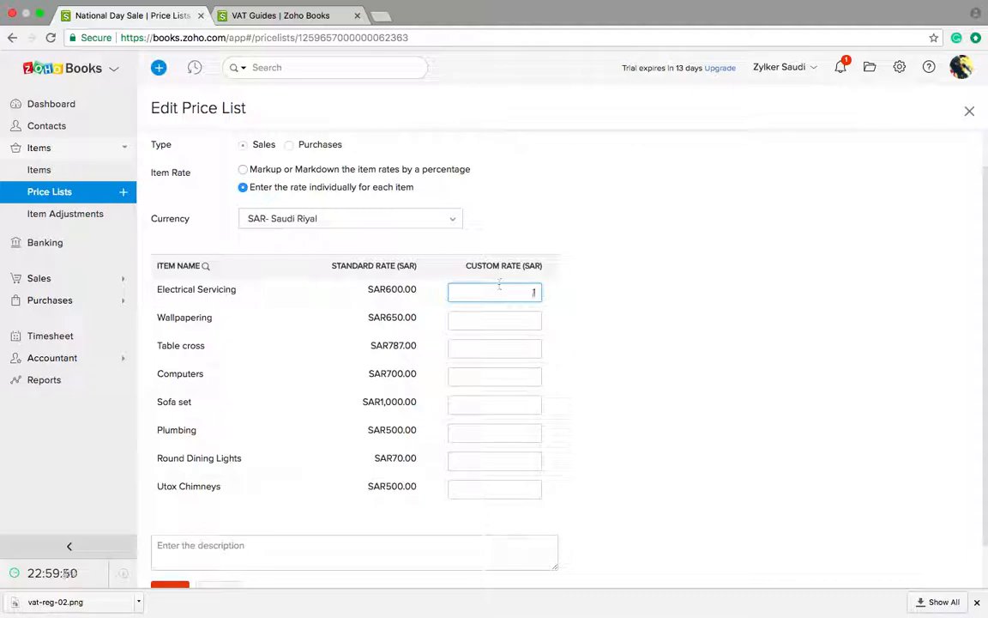
{"action": "left_click", "coordinate": [507, 315]}
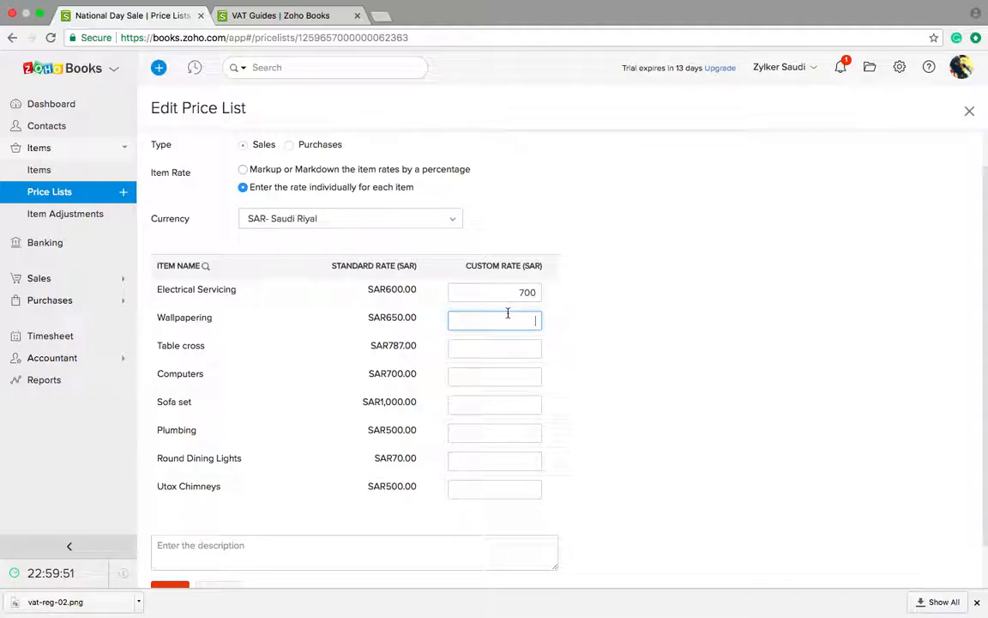
{"action": "type", "text": "500"}
{"action": "scroll", "coordinate": [514, 357], "scroll_direction": "down", "scroll_amount": 1}
{"action": "scroll", "coordinate": [325, 354], "scroll_direction": "up", "scroll_amount": 2}
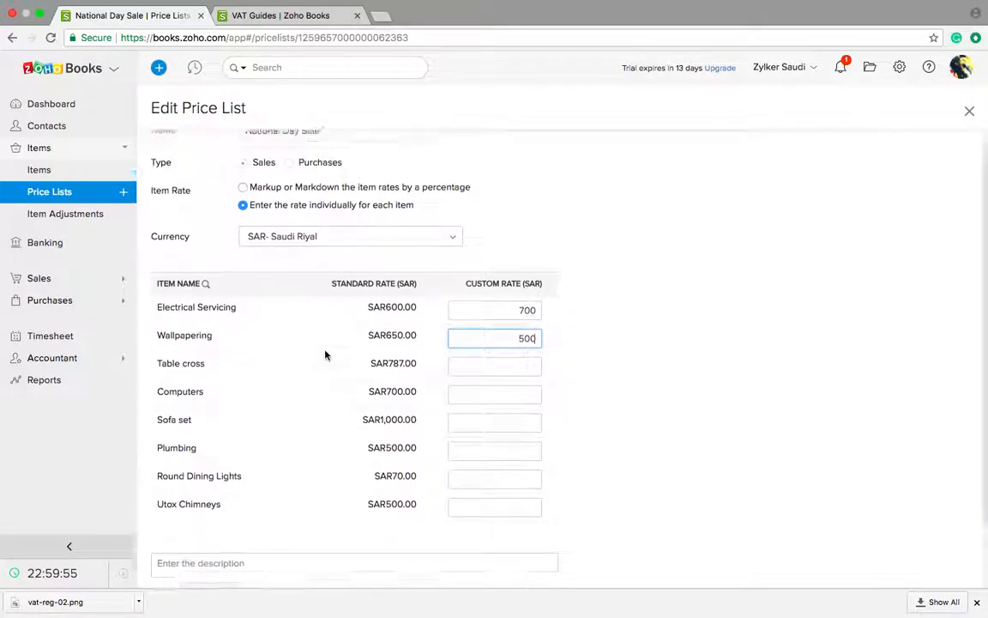
Step: Keep SAR, switch to a 20% markdown rounded to the nearest whole number, then cancel the edits
{"action": "left_click", "coordinate": [330, 256]}
{"action": "left_click", "coordinate": [327, 254]}
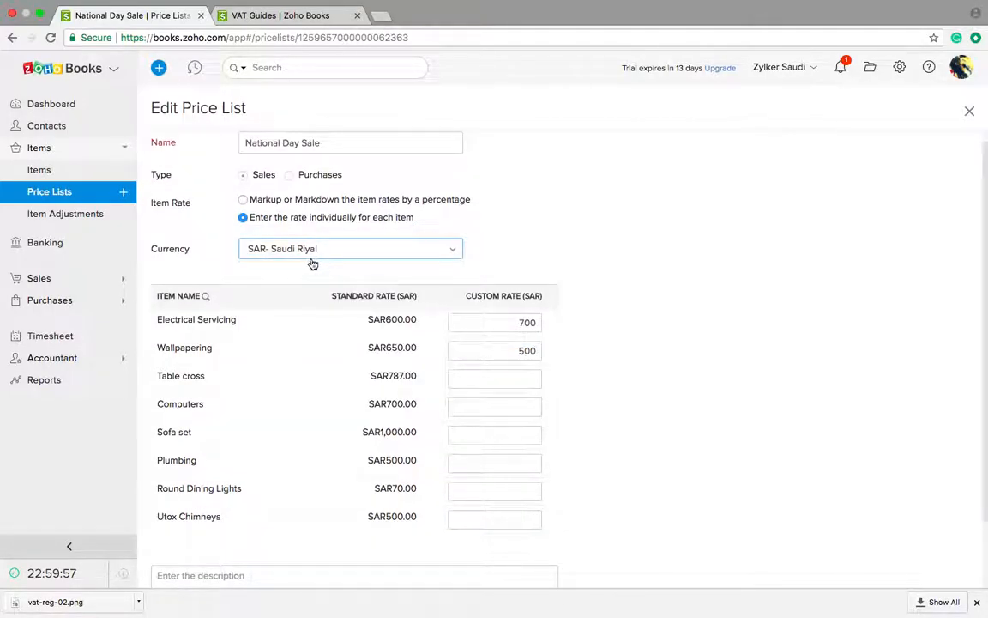
{"action": "left_click", "coordinate": [245, 199]}
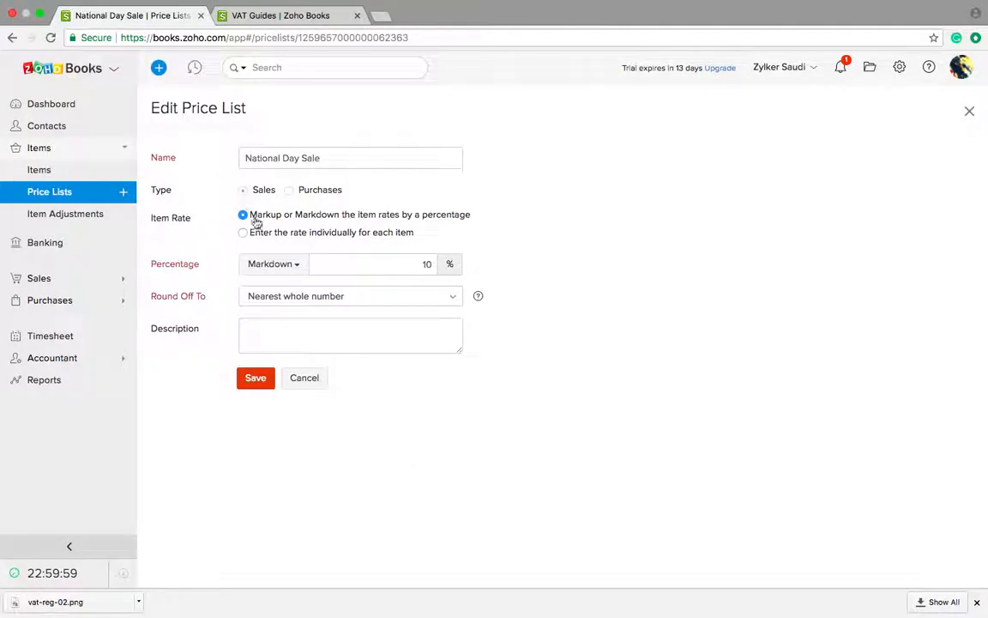
{"action": "left_click", "coordinate": [427, 265]}
{"action": "key", "text": "BackSpace"}
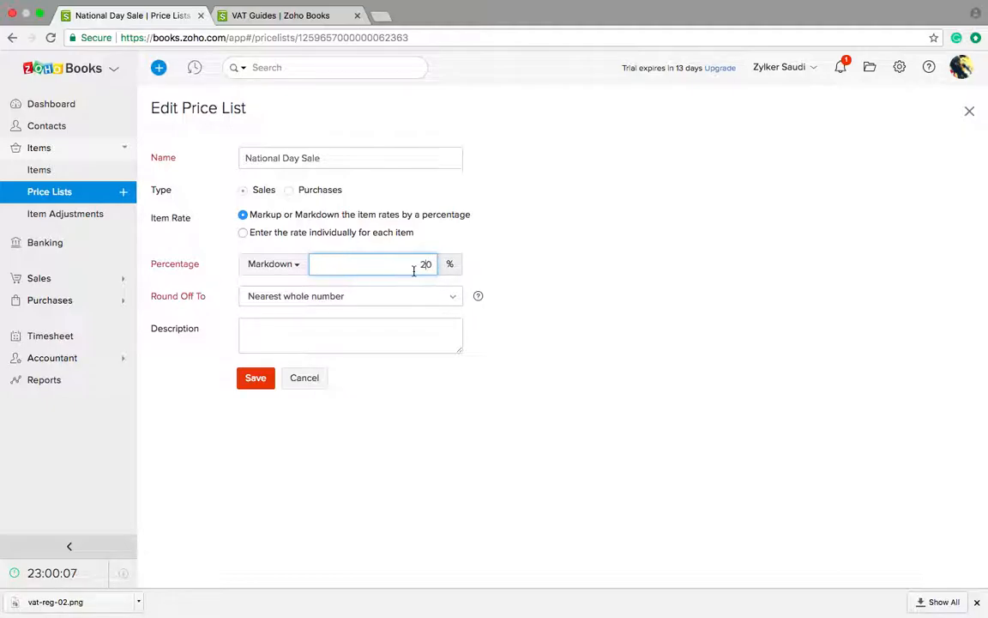
{"action": "left_click", "coordinate": [384, 300]}
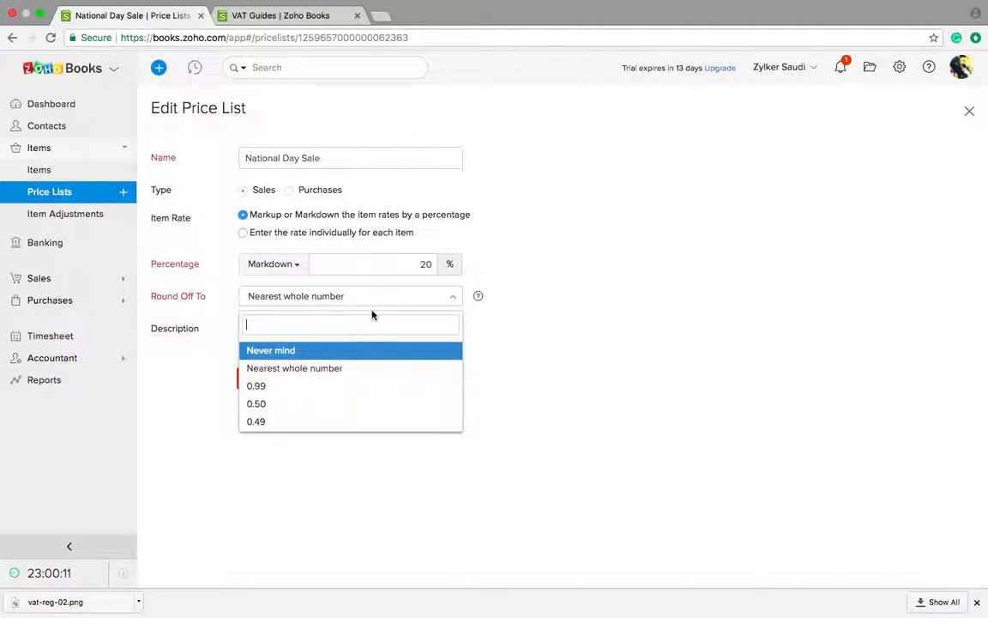
{"action": "left_click", "coordinate": [375, 302]}
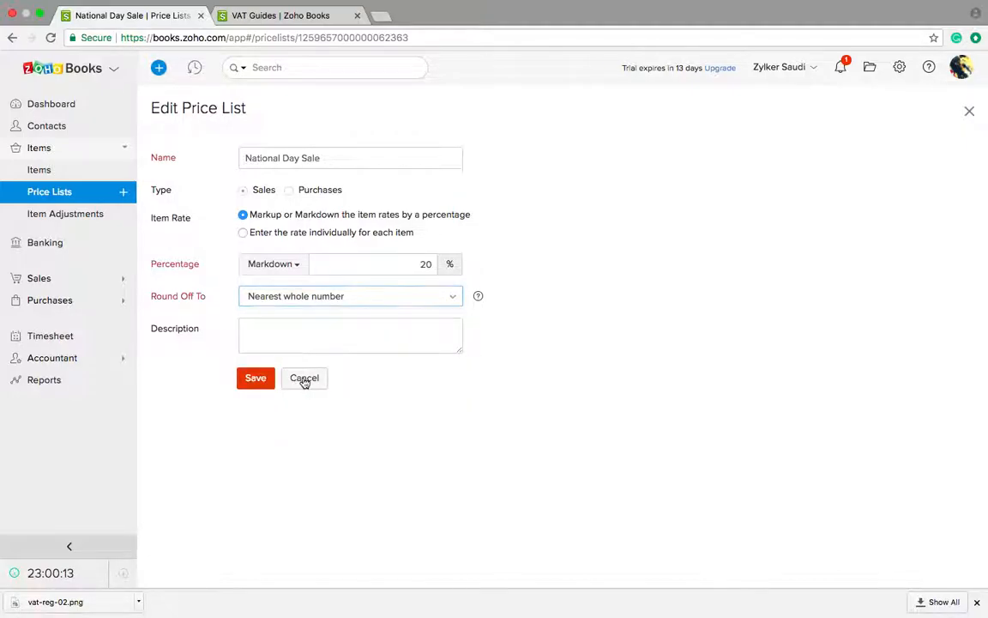
{"action": "left_click", "coordinate": [305, 379]}
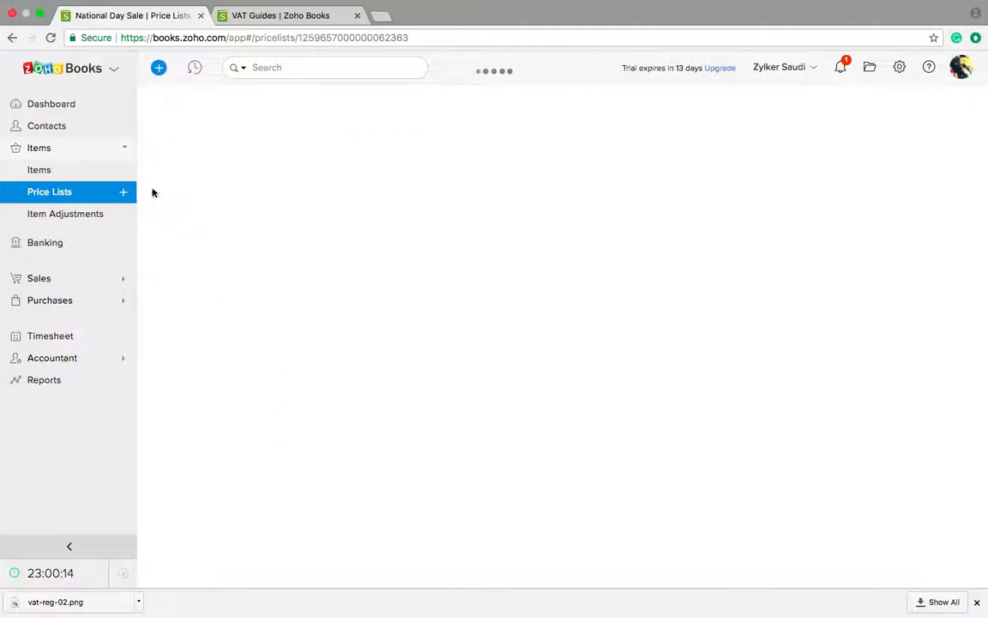
Step: Open Inventory Adjustments, view the Damaged goods adjustment, and begin a new adjustment
{"action": "left_click", "coordinate": [73, 216]}
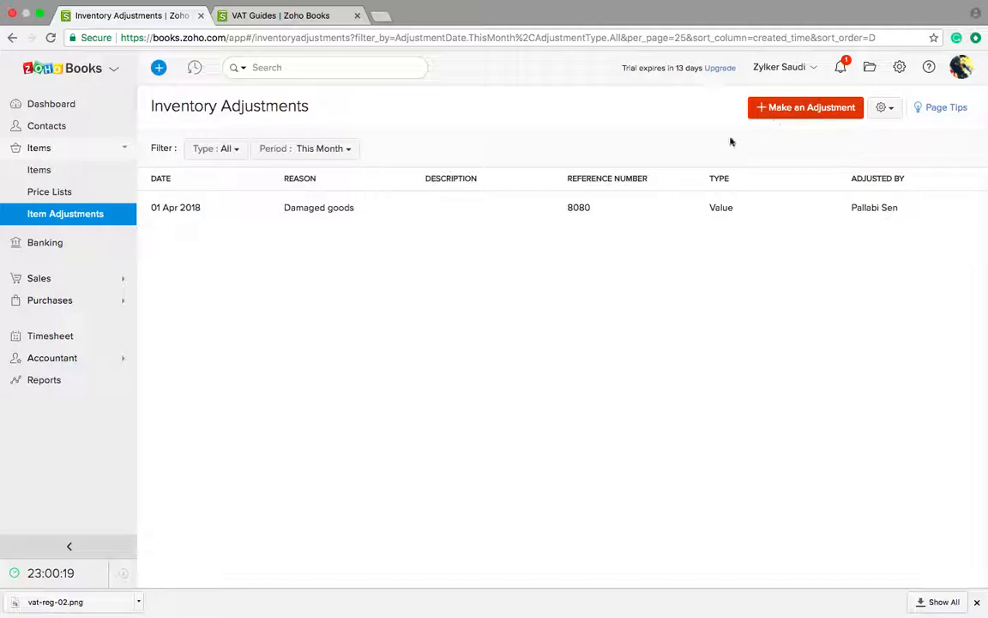
{"action": "left_click", "coordinate": [576, 210]}
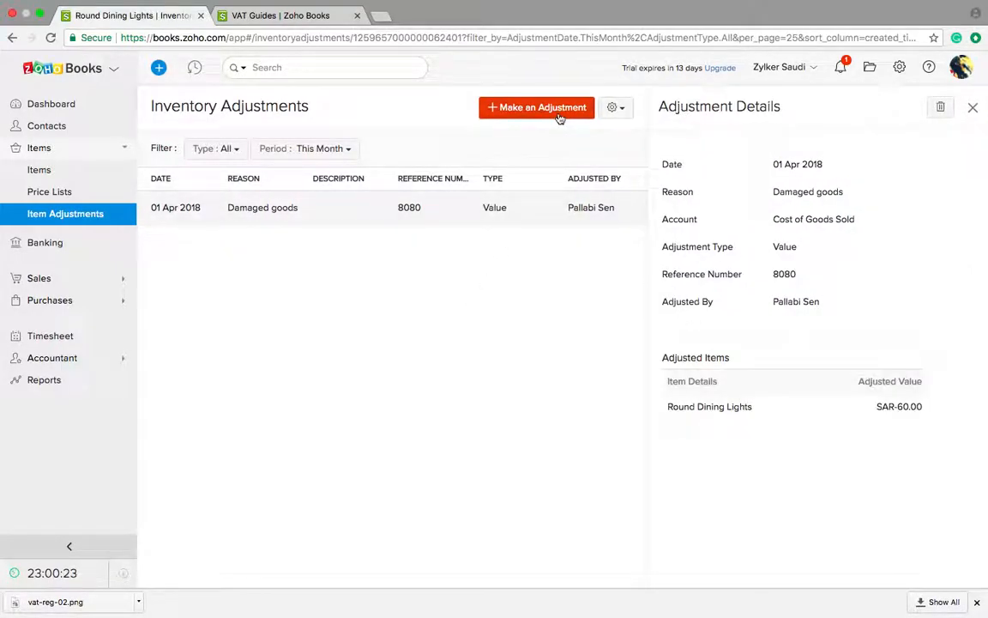
{"action": "left_click", "coordinate": [543, 108]}
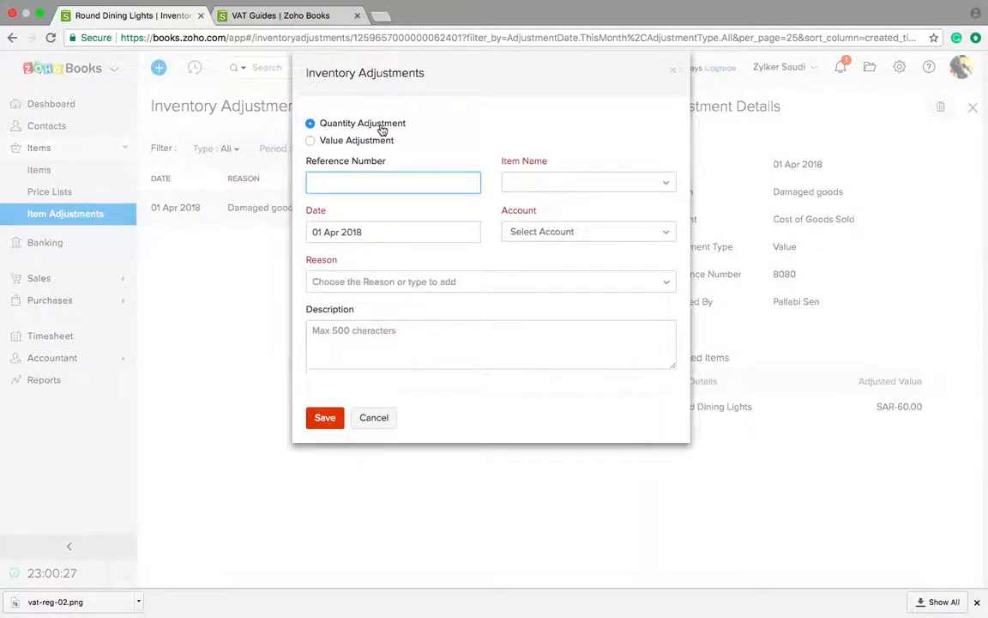
Step: Draft a Round Dining Lights quantity adjustment to 20 on hand, reason Inventory Revaluation, then cancel it
{"action": "left_click", "coordinate": [326, 143]}
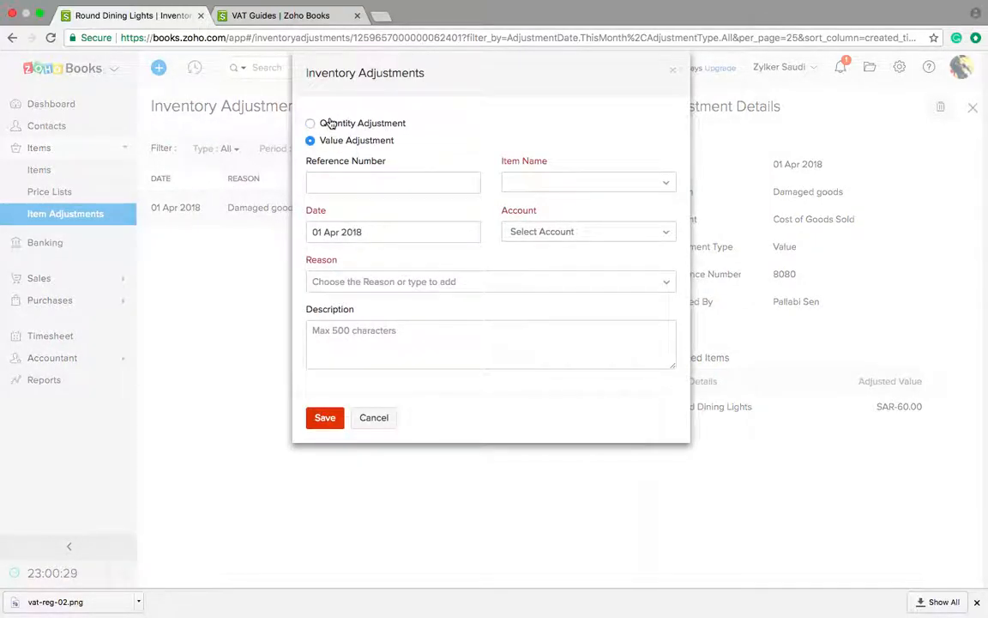
{"action": "left_click", "coordinate": [565, 182]}
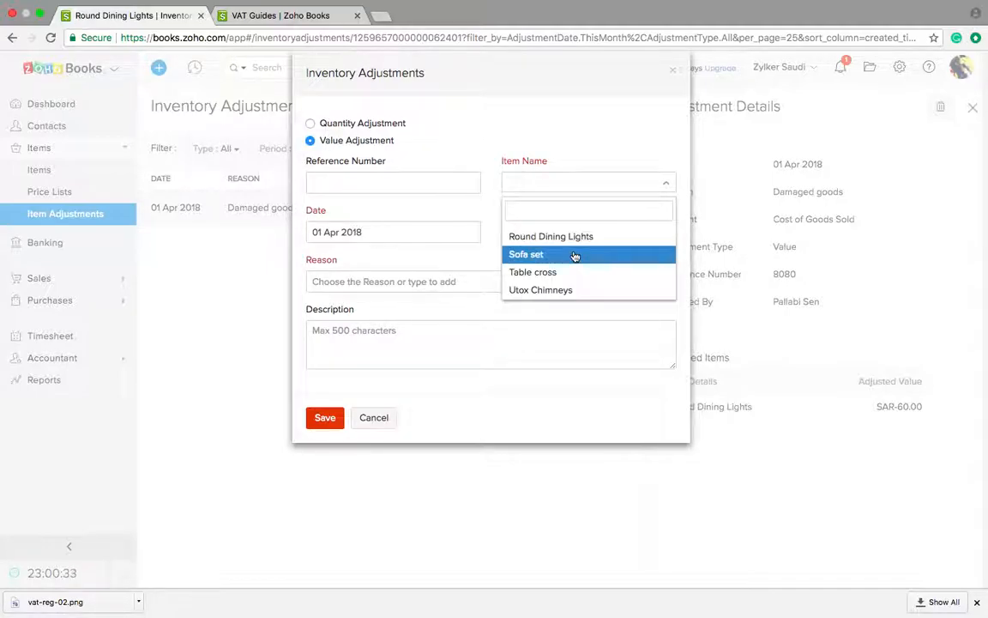
{"action": "left_click", "coordinate": [574, 237]}
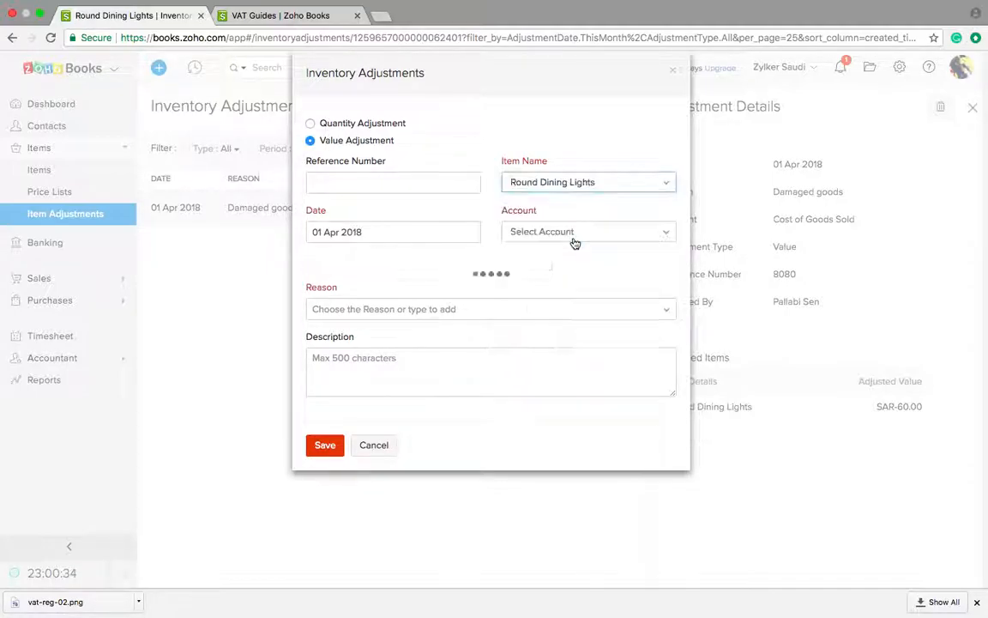
{"action": "left_click", "coordinate": [311, 124]}
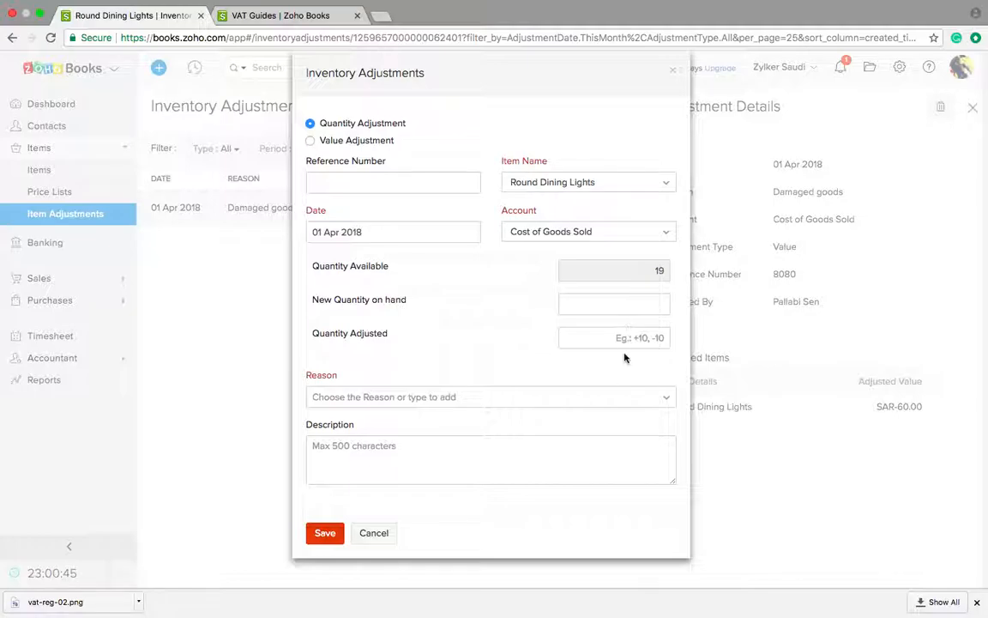
{"action": "left_click", "coordinate": [627, 311]}
{"action": "type", "text": "20"}
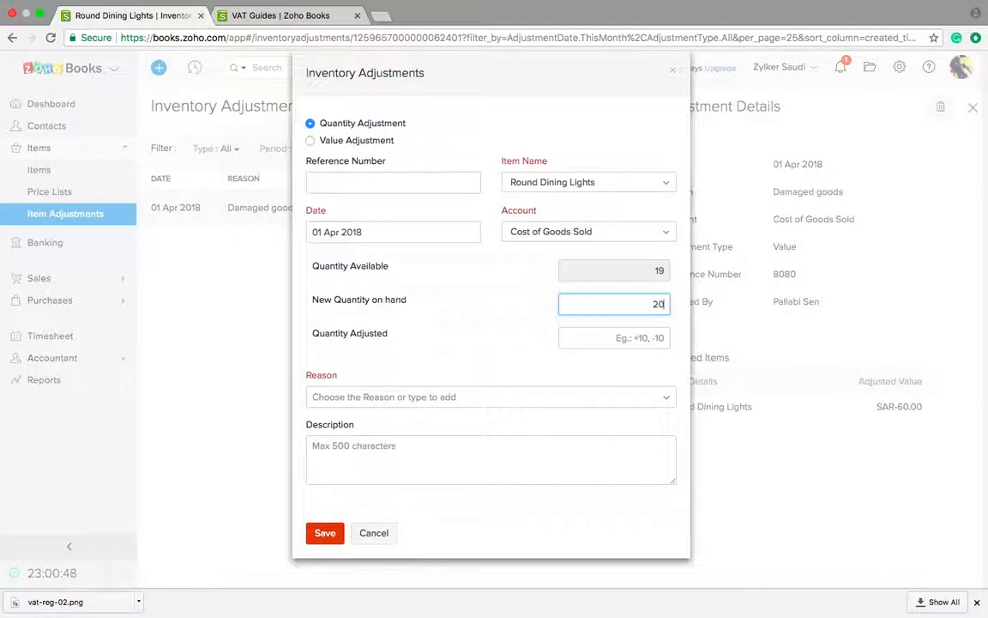
{"action": "left_click", "coordinate": [639, 338]}
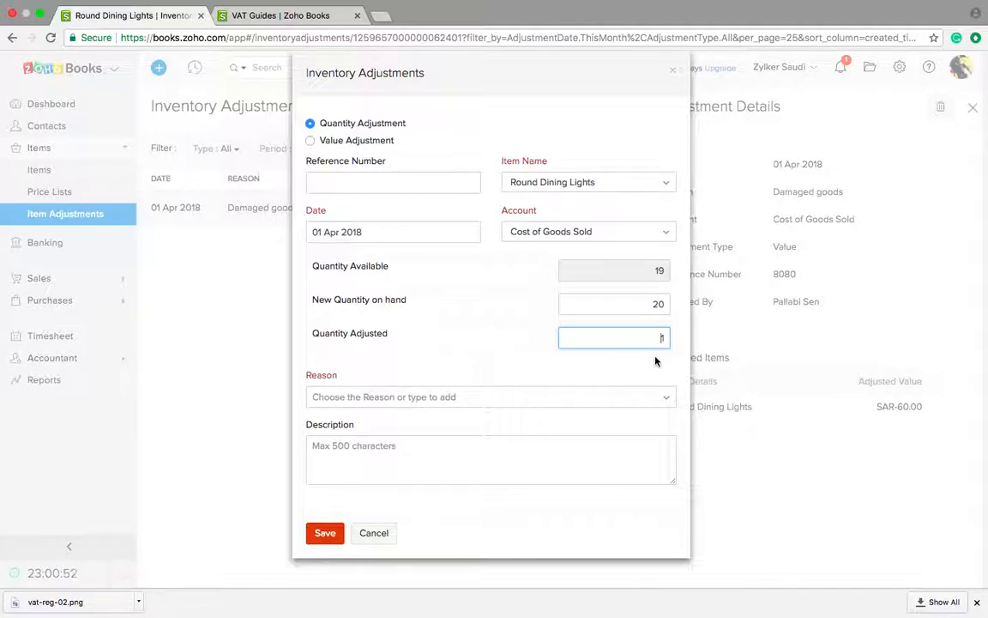
{"action": "left_click", "coordinate": [490, 396]}
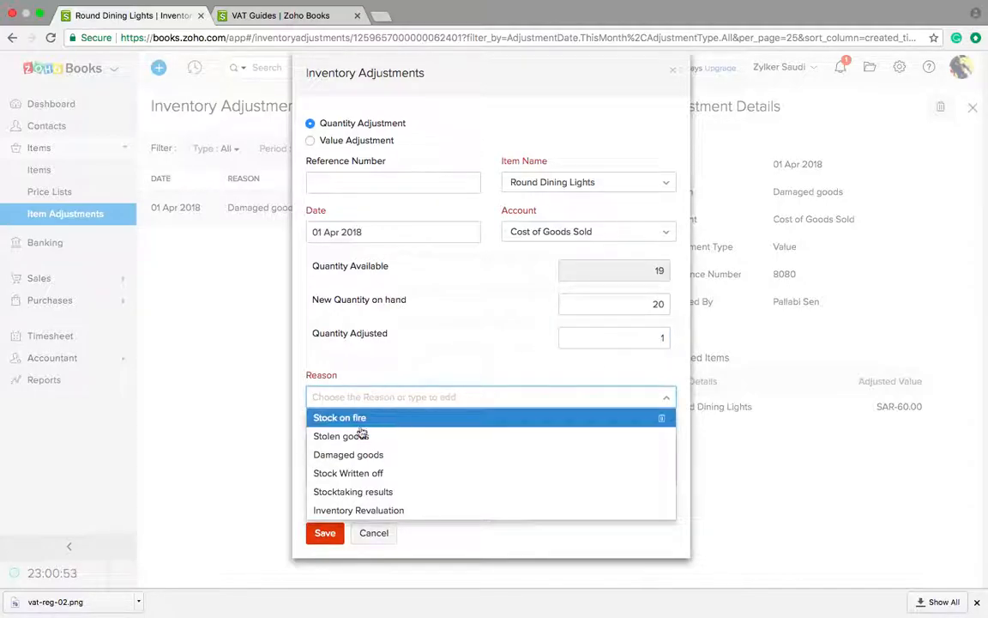
{"action": "left_click", "coordinate": [364, 509]}
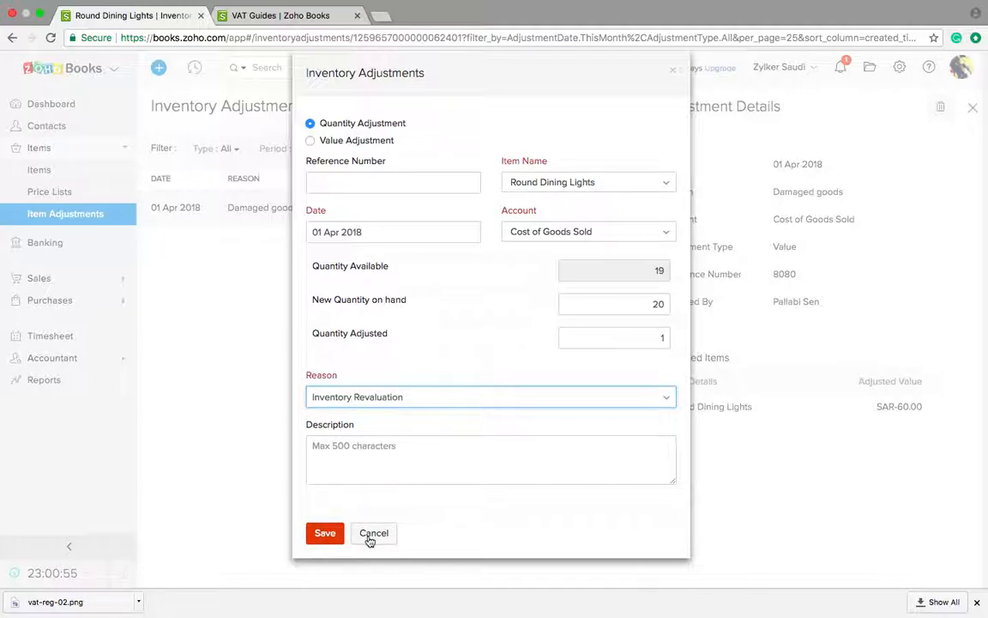
{"action": "left_click", "coordinate": [372, 535]}
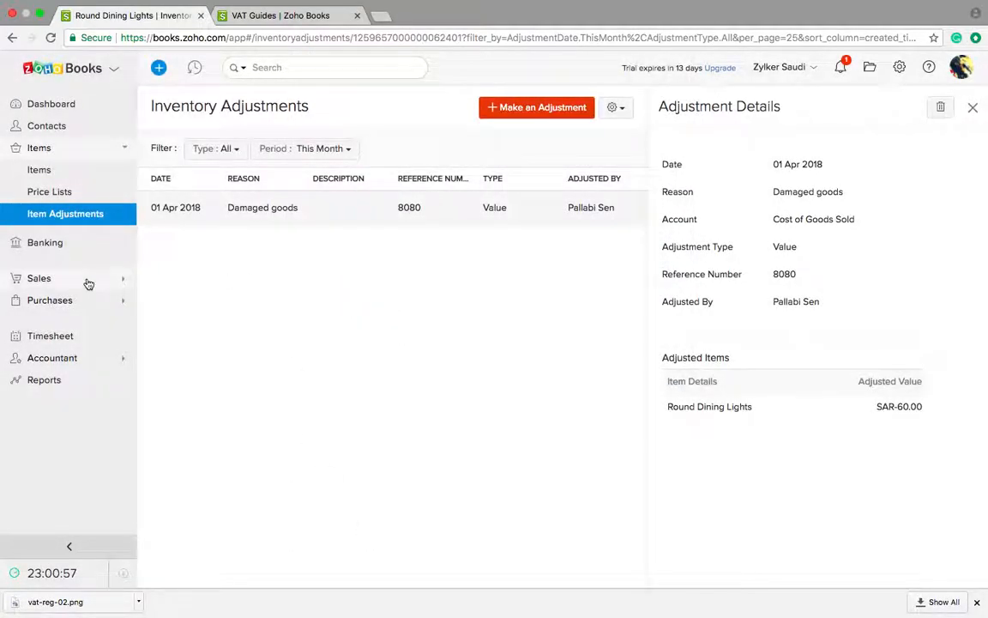
Step: Advance the slideshow to slide 13, Creating VAT compliant Invoices, then return to the browser
{"action": "key", "text": "ctrl+Left"}
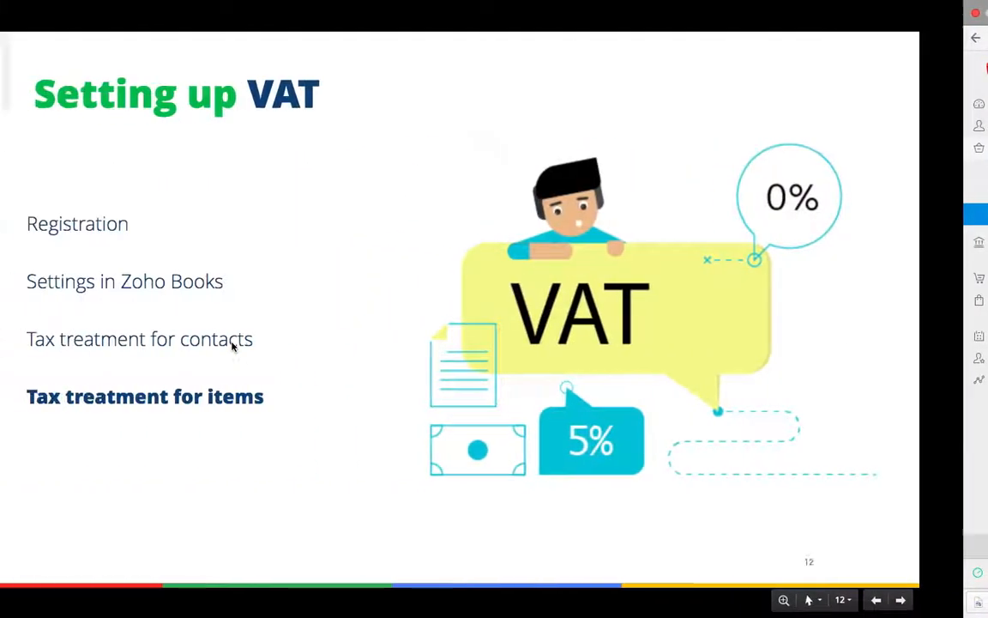
{"action": "key", "text": "Right"}
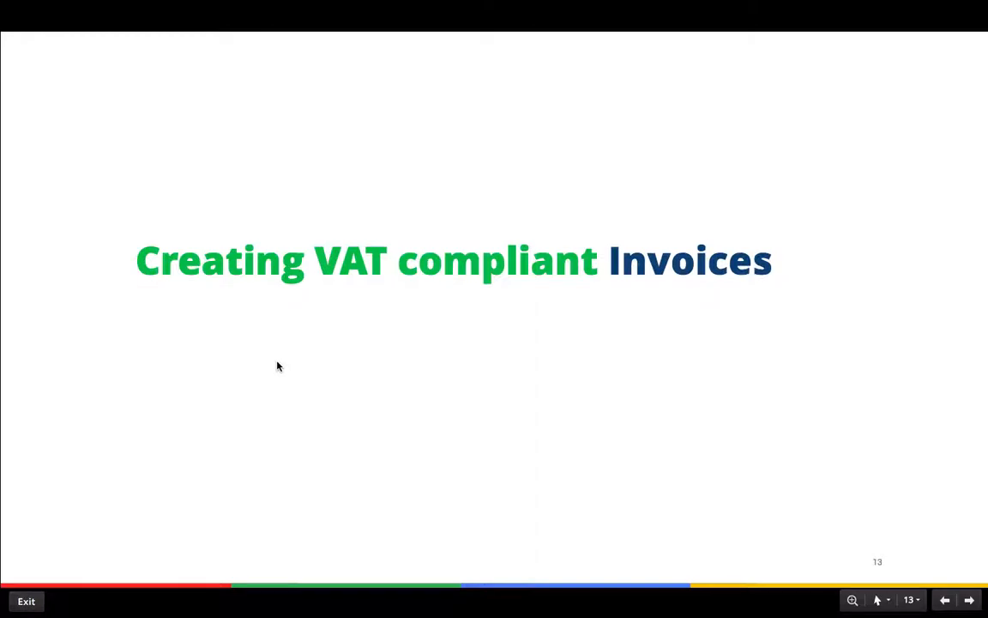
{"action": "key", "text": "ctrl+Right"}
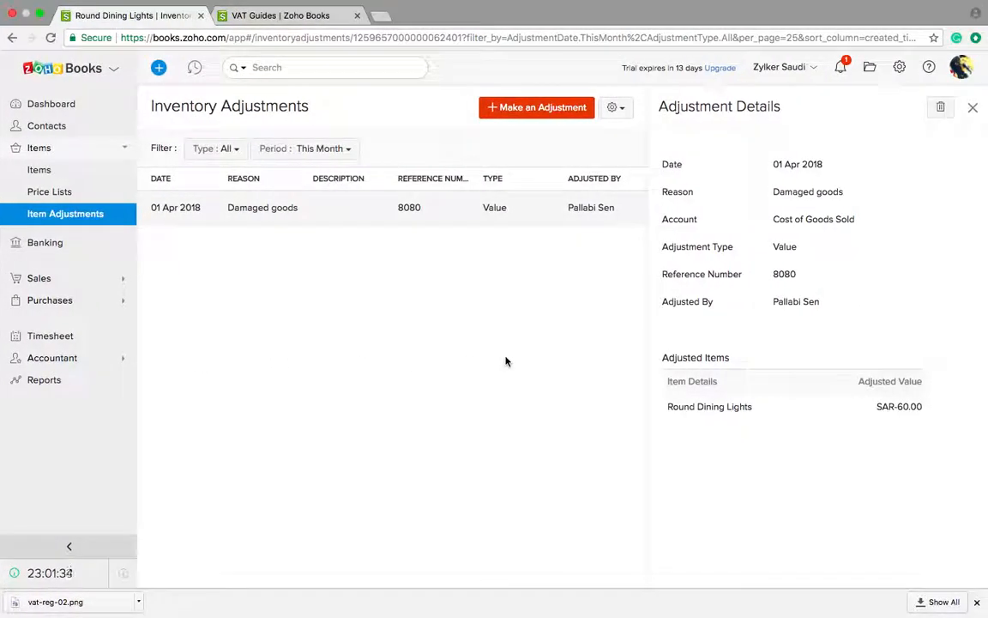
Step: Open invoice INV-000003 from Sales > Invoices and review its Zero Rate tax summary and notes
{"action": "left_click", "coordinate": [53, 280]}
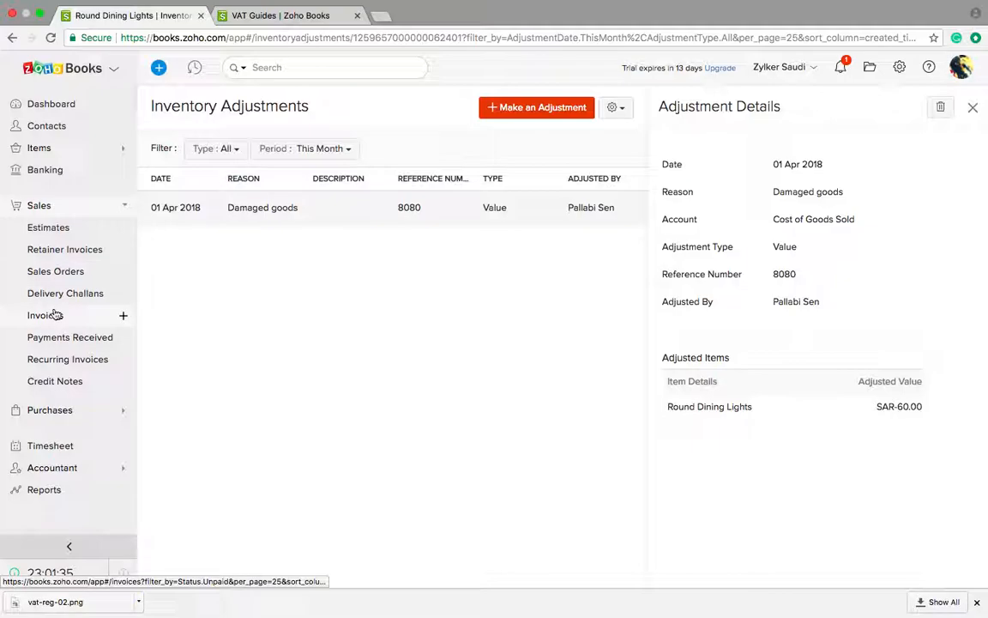
{"action": "left_click", "coordinate": [53, 314]}
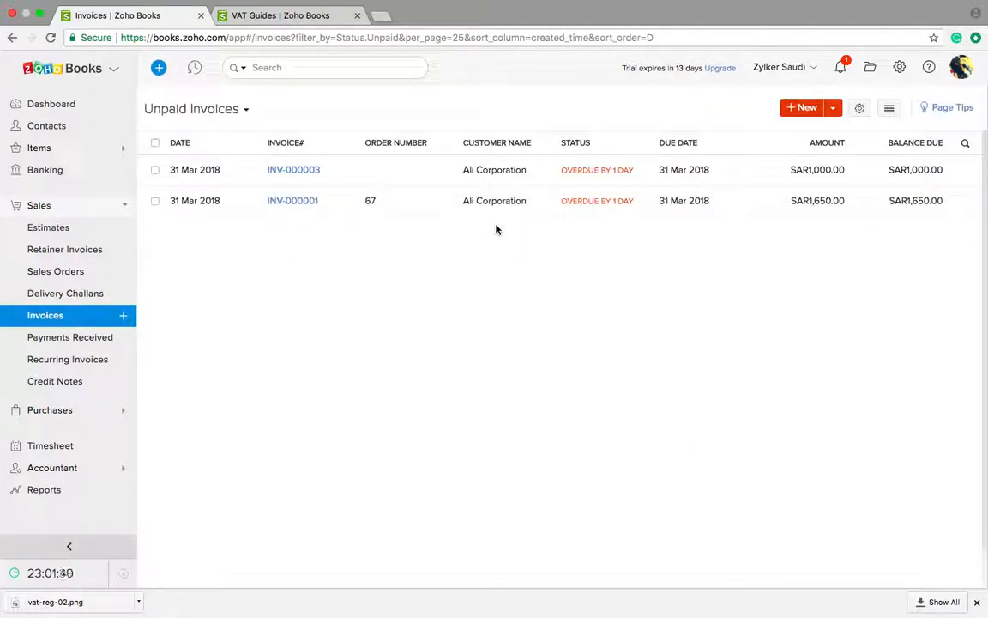
{"action": "left_click", "coordinate": [558, 175]}
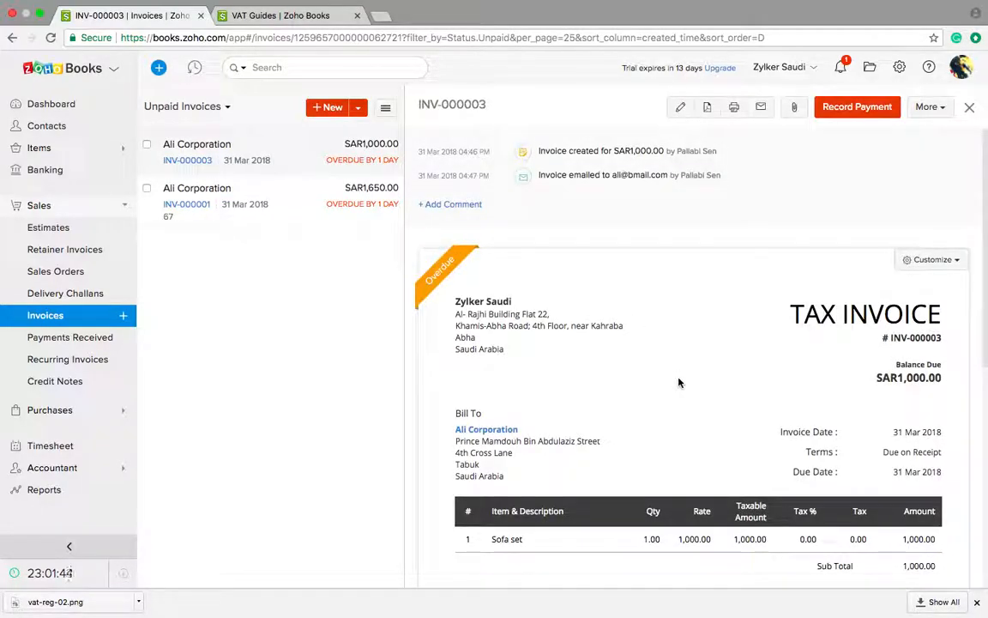
{"action": "scroll", "coordinate": [678, 382], "scroll_direction": "down", "scroll_amount": 1}
{"action": "scroll", "coordinate": [678, 382], "scroll_direction": "down", "scroll_amount": 2}
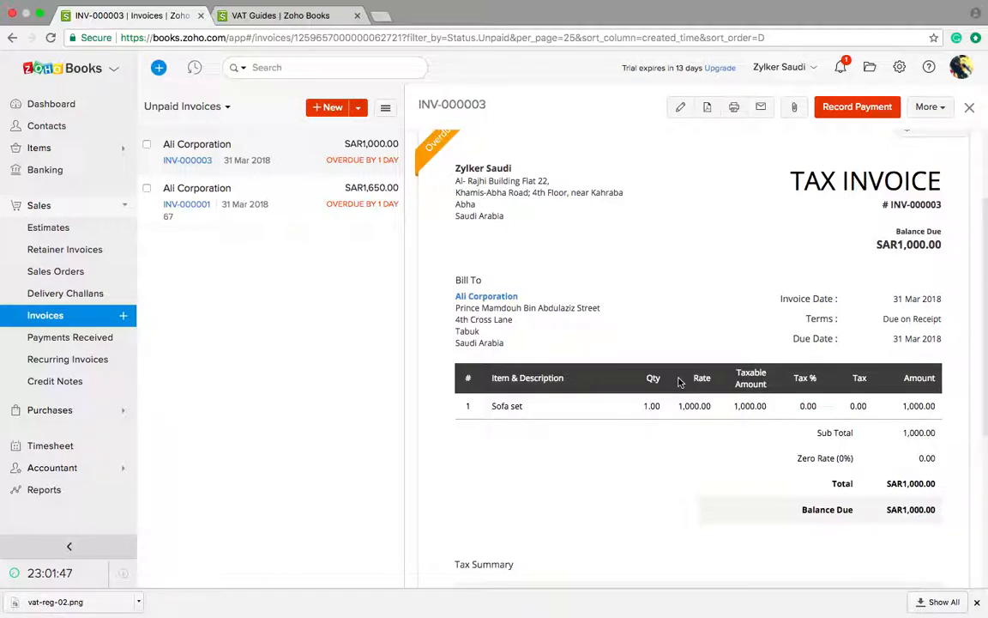
{"action": "scroll", "coordinate": [677, 383], "scroll_direction": "down", "scroll_amount": 1}
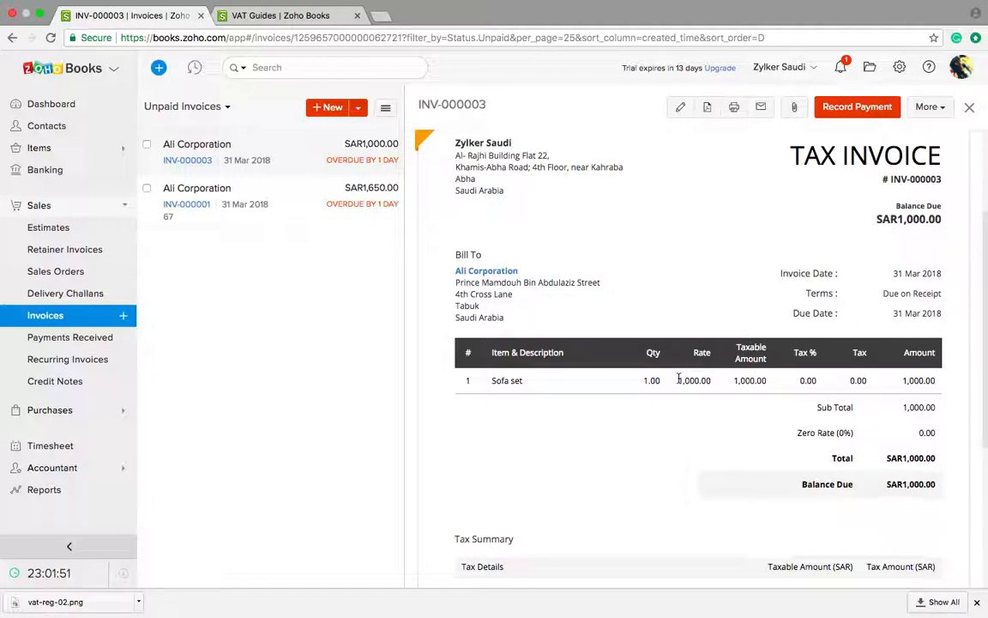
{"action": "scroll", "coordinate": [677, 381], "scroll_direction": "down", "scroll_amount": 5}
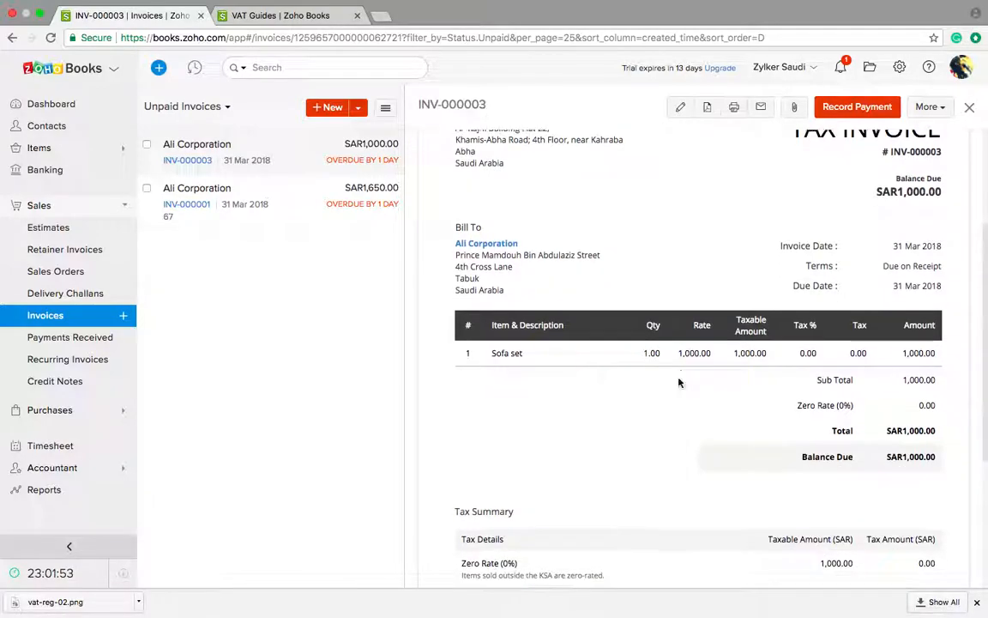
{"action": "scroll", "coordinate": [678, 381], "scroll_direction": "up", "scroll_amount": 6}
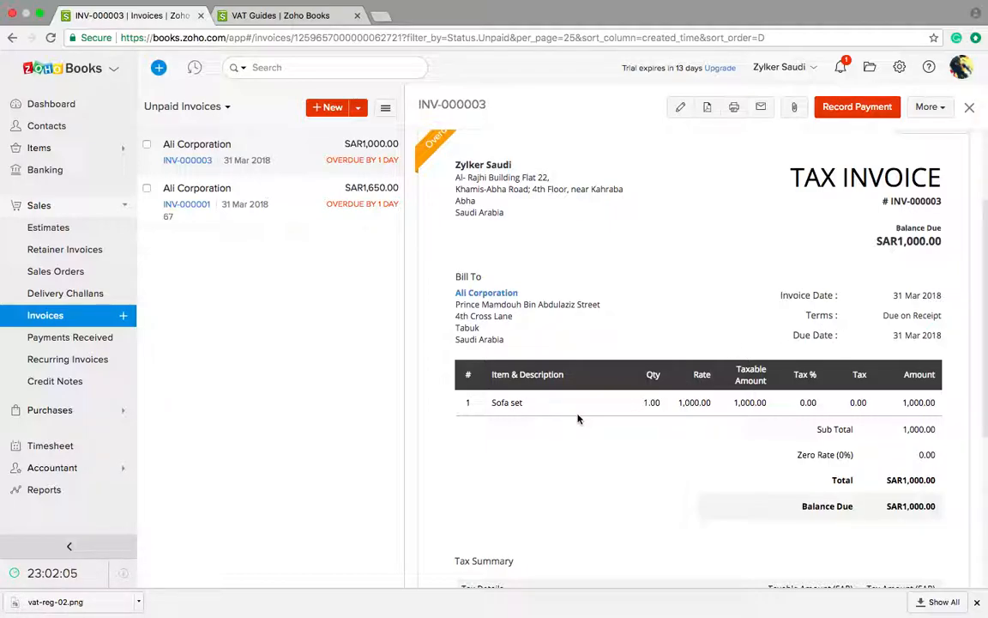
{"action": "scroll", "coordinate": [613, 444], "scroll_direction": "down", "scroll_amount": 1}
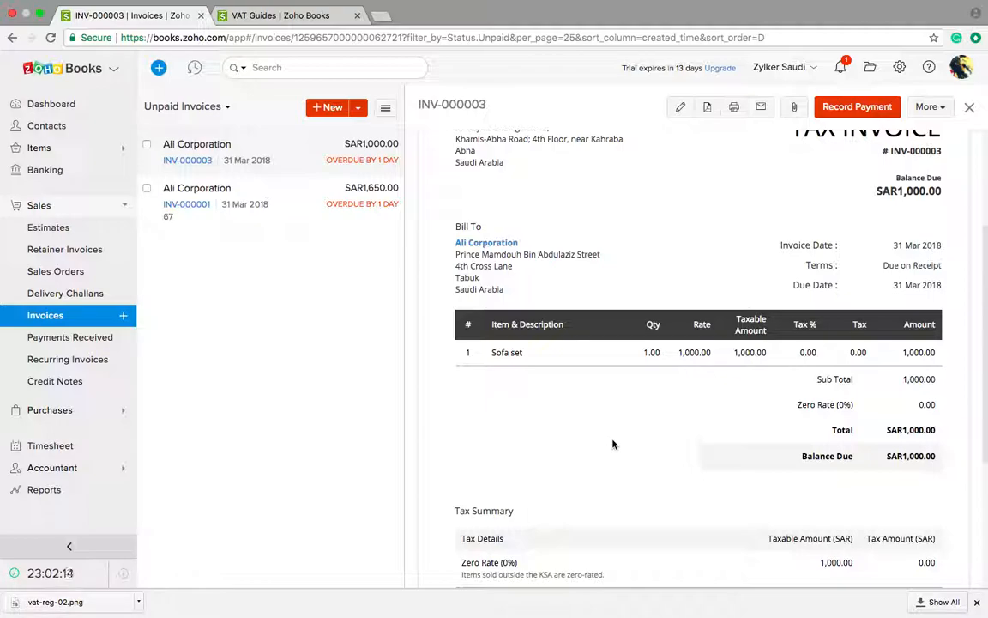
{"action": "scroll", "coordinate": [612, 445], "scroll_direction": "down", "scroll_amount": 1}
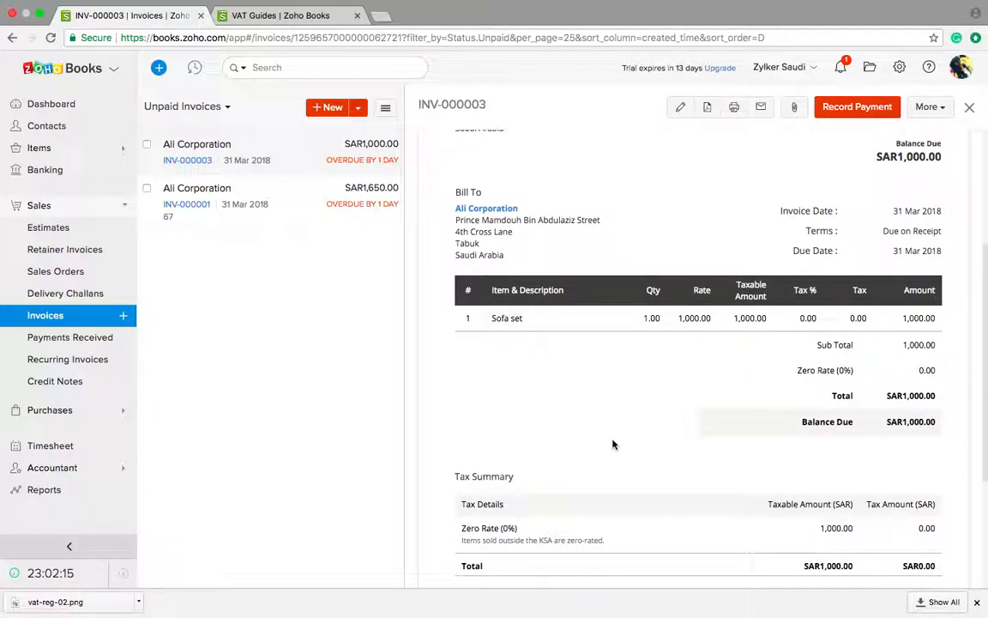
{"action": "scroll", "coordinate": [699, 446], "scroll_direction": "down", "scroll_amount": 2}
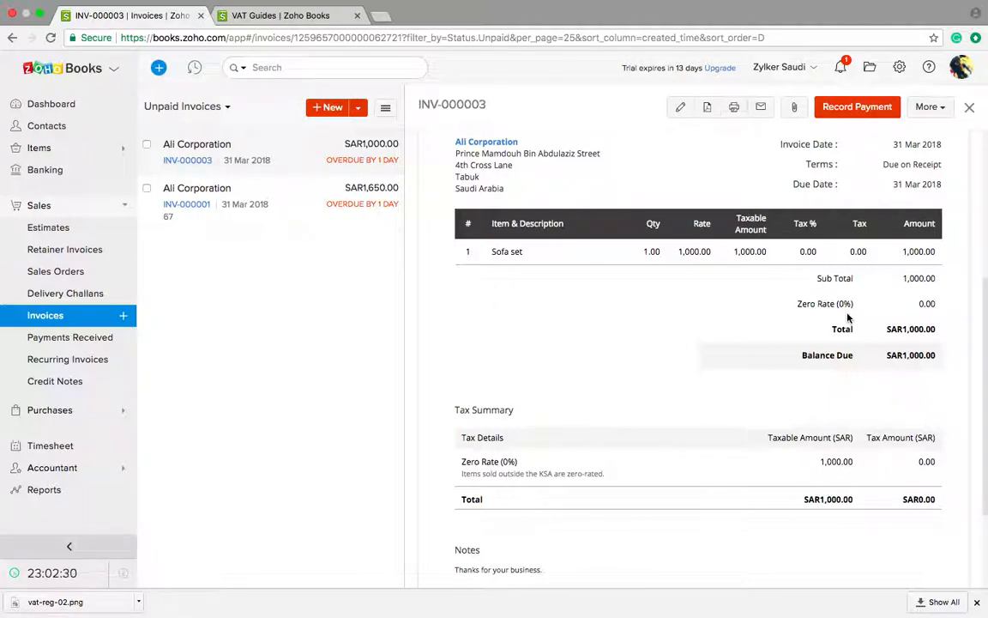
{"action": "scroll", "coordinate": [848, 317], "scroll_direction": "up", "scroll_amount": 5}
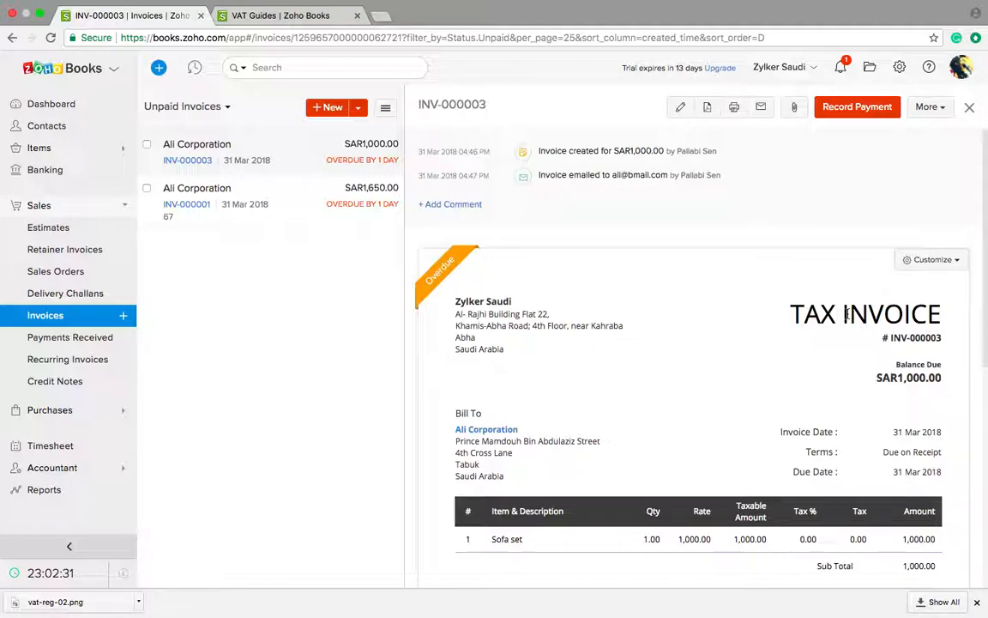
{"action": "scroll", "coordinate": [847, 316], "scroll_direction": "down", "scroll_amount": 3}
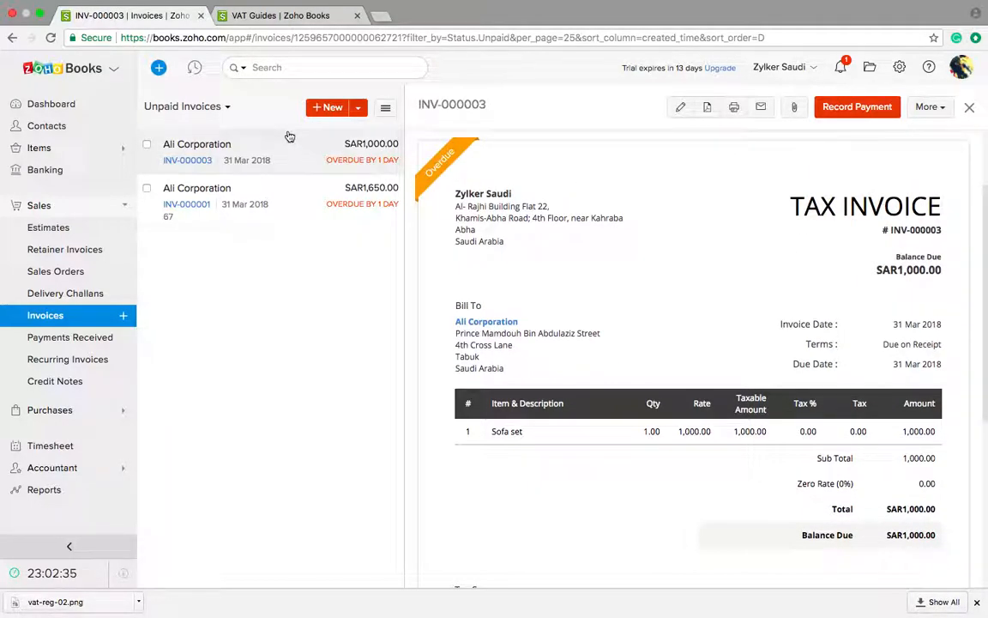
Step: Start a new invoice, save the transaction preferences, and initially pick Ali Corporation as customer
{"action": "left_click", "coordinate": [331, 109]}
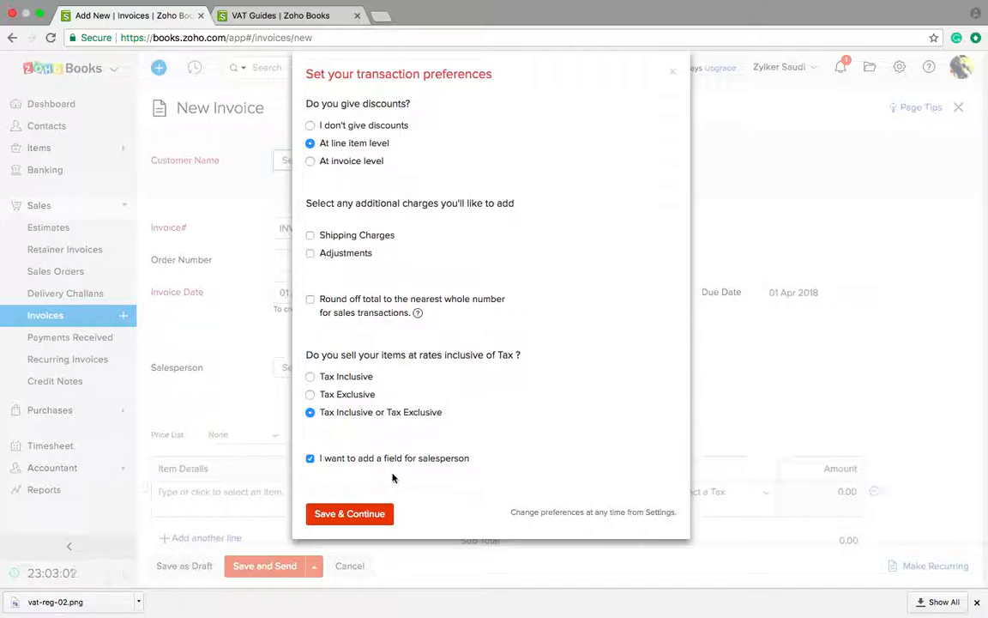
{"action": "left_click", "coordinate": [370, 514]}
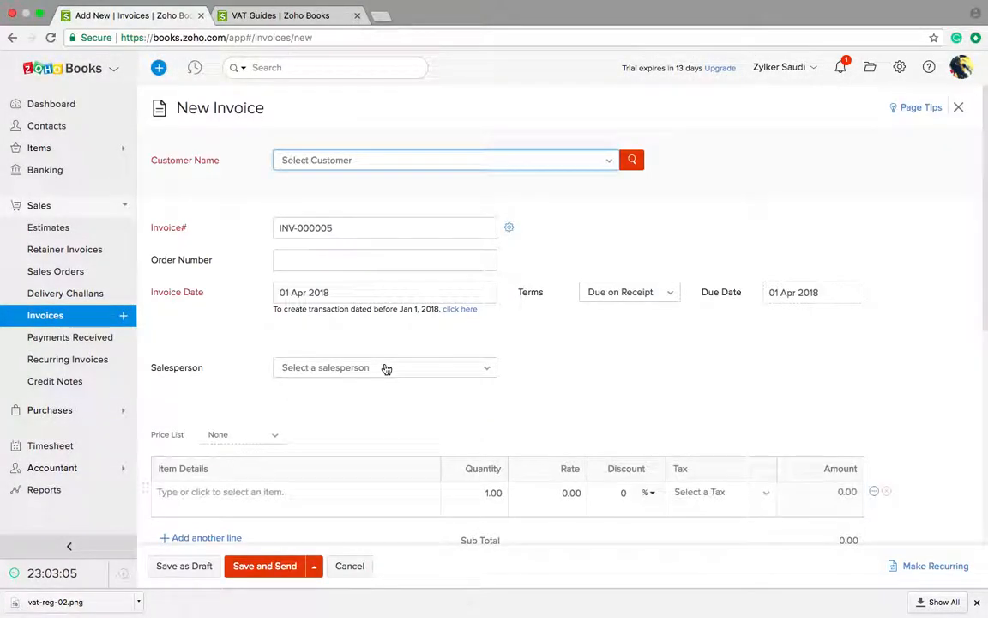
{"action": "left_click", "coordinate": [354, 169]}
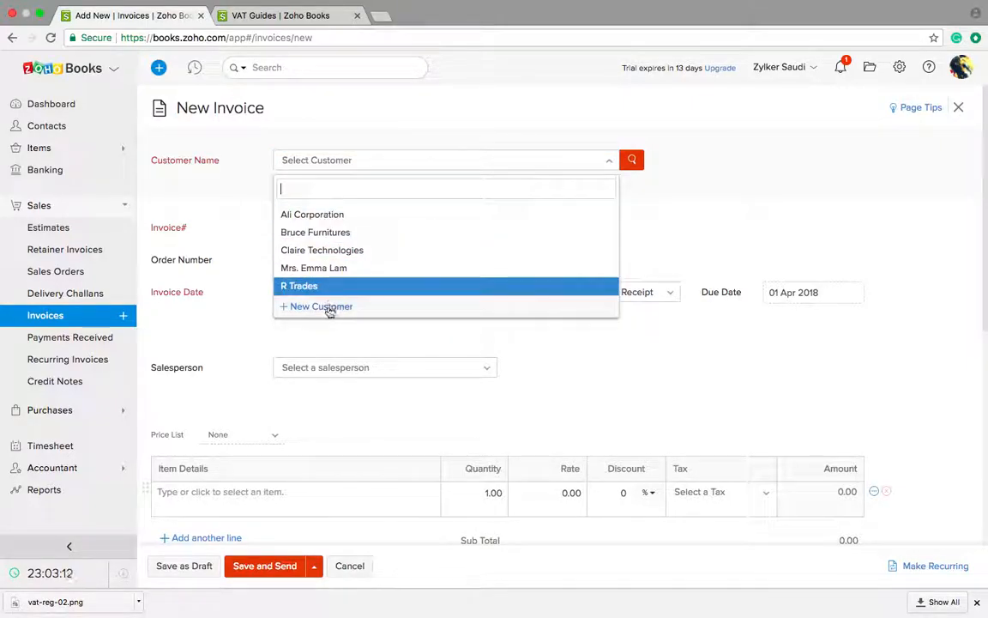
{"action": "left_click", "coordinate": [326, 219]}
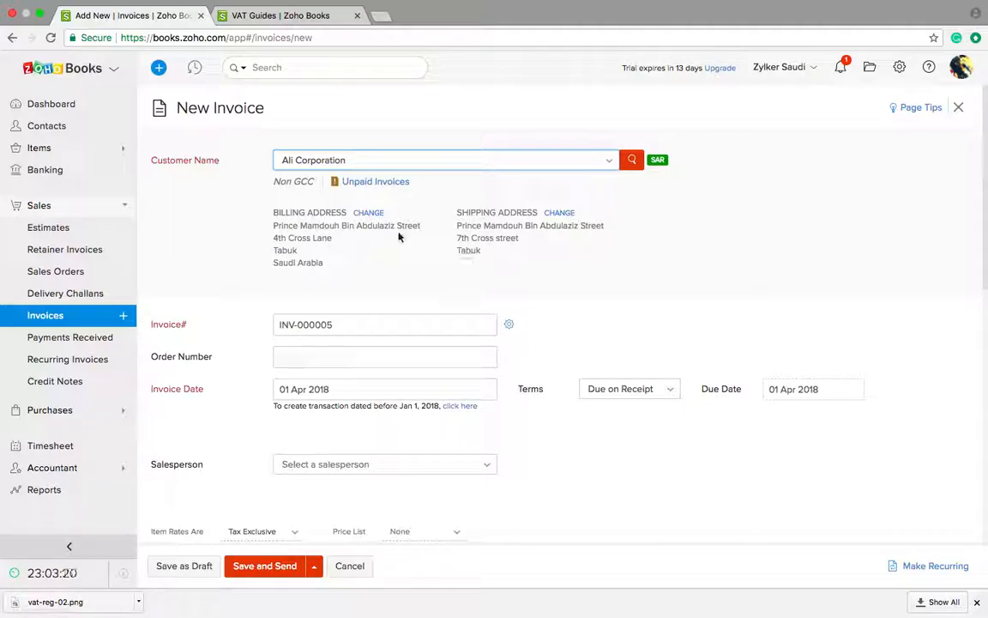
Step: Change the customer to Bruce Furnitures and set its VAT treatment to VAT Registered
{"action": "mouse_move", "coordinate": [280, 182]}
{"action": "left_click", "coordinate": [357, 156]}
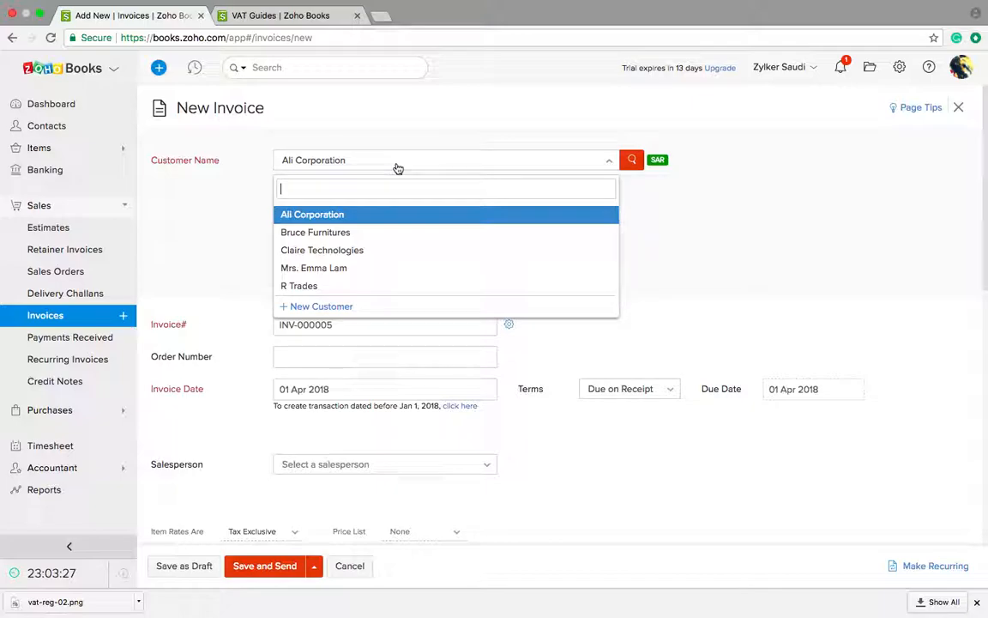
{"action": "left_click", "coordinate": [349, 239]}
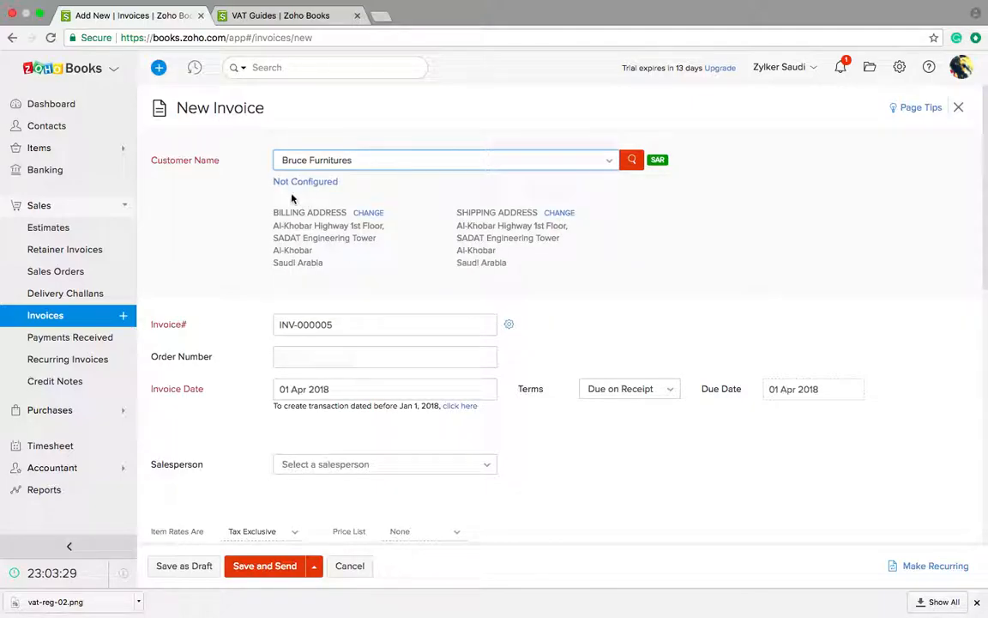
{"action": "left_click", "coordinate": [306, 183]}
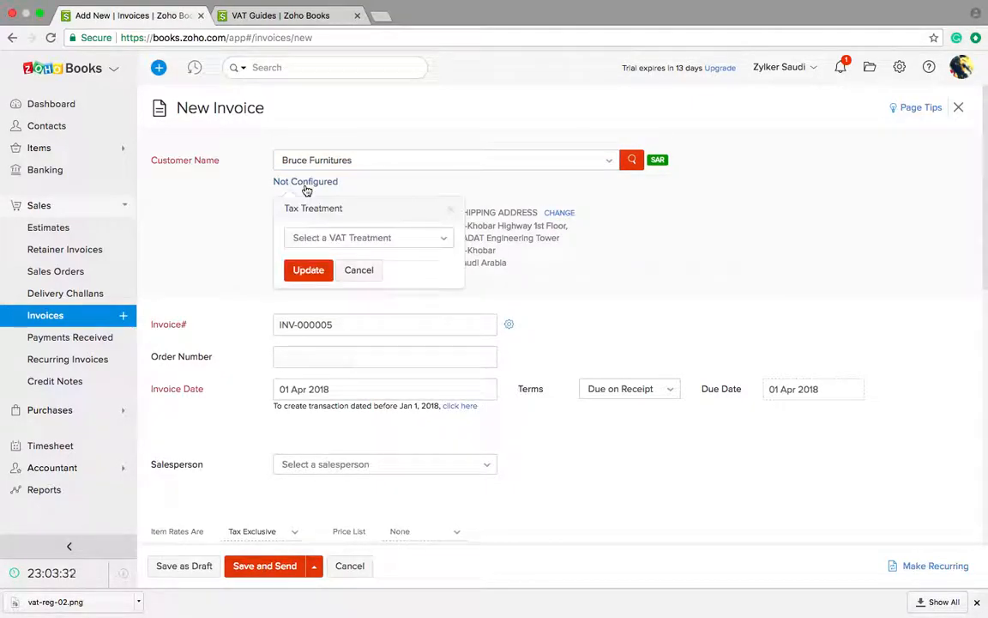
{"action": "left_click", "coordinate": [322, 238]}
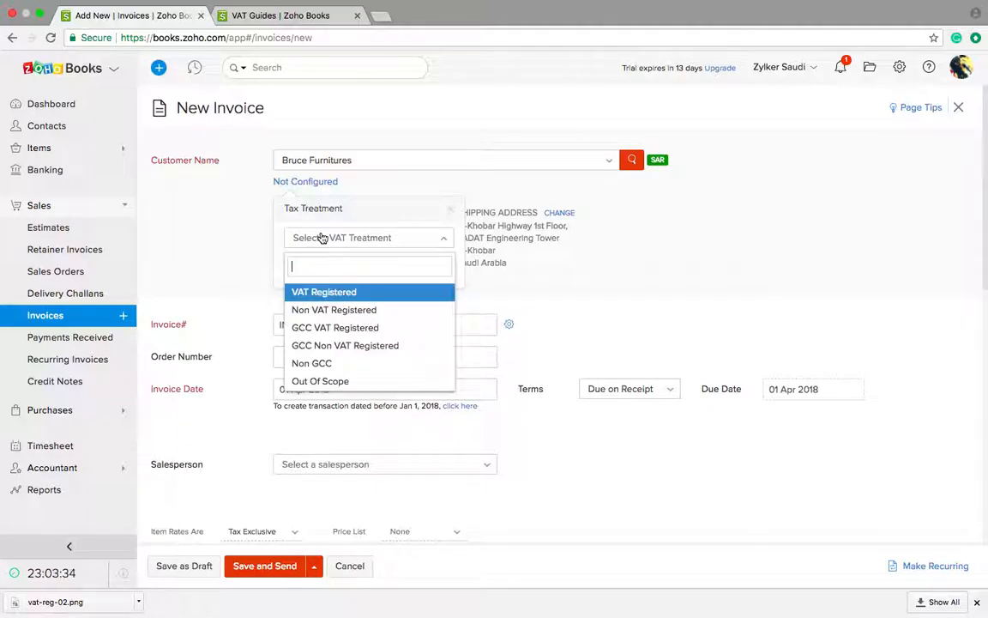
{"action": "left_click", "coordinate": [319, 289]}
{"action": "left_click", "coordinate": [310, 269]}
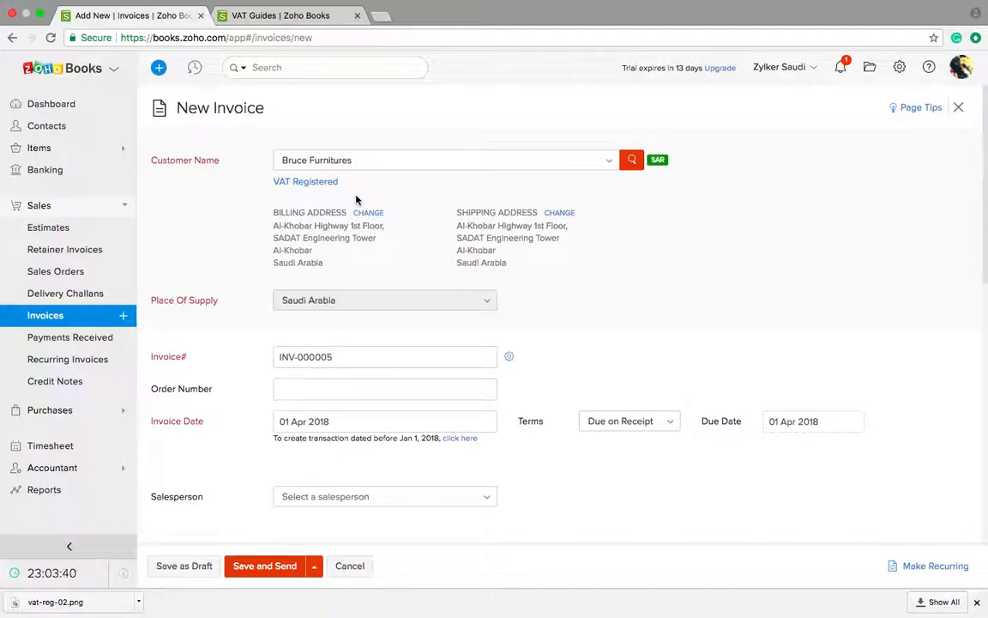
Step: Set the invoice due date to 25 Apr 2018, leaving salesperson empty
{"action": "scroll", "coordinate": [318, 382], "scroll_direction": "down", "scroll_amount": 3}
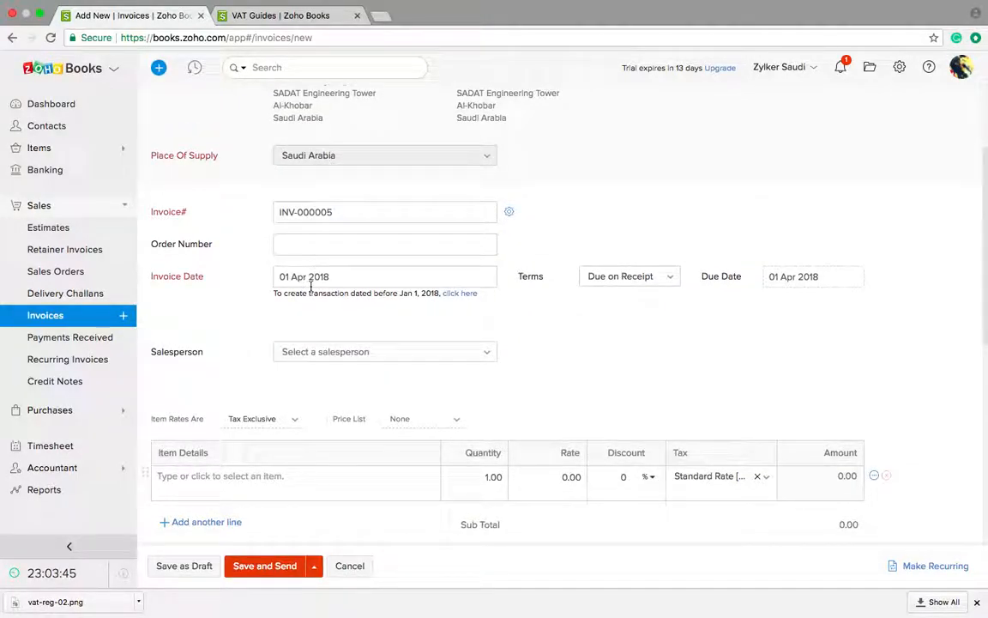
{"action": "left_click", "coordinate": [783, 277]}
{"action": "left_click", "coordinate": [846, 441]}
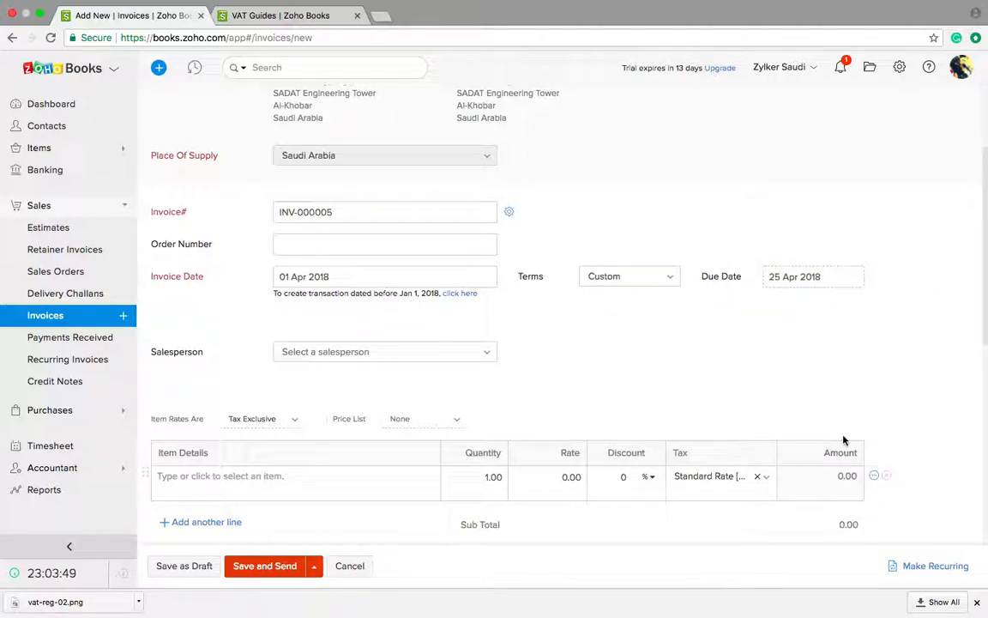
{"action": "left_click", "coordinate": [326, 361]}
{"action": "left_click", "coordinate": [326, 359]}
Step: Add Computers and Electrical Servicing line items, keeping Standard Rate tax
{"action": "left_click", "coordinate": [234, 474]}
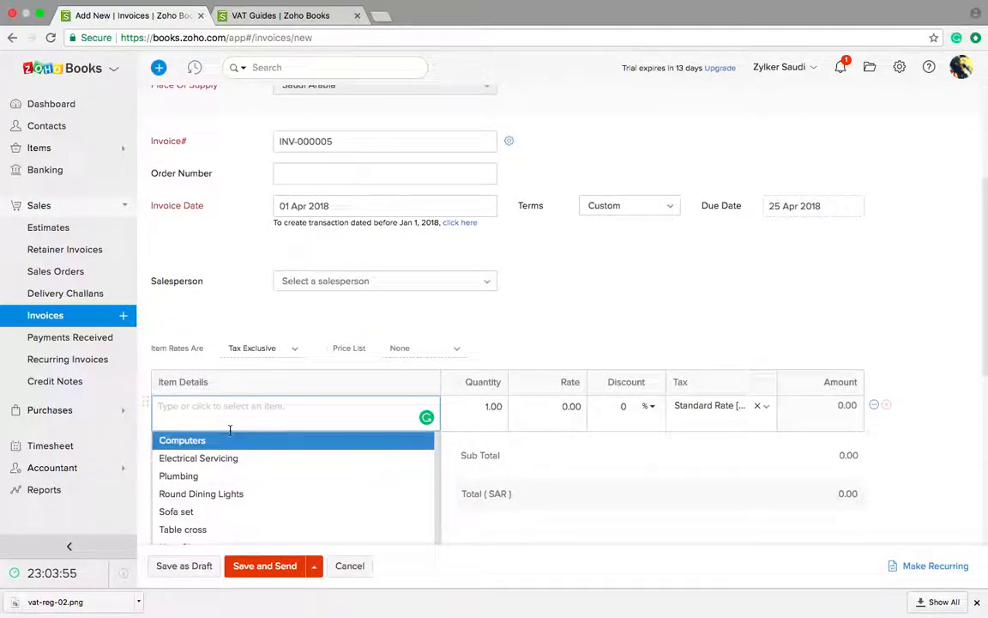
{"action": "left_click", "coordinate": [225, 444]}
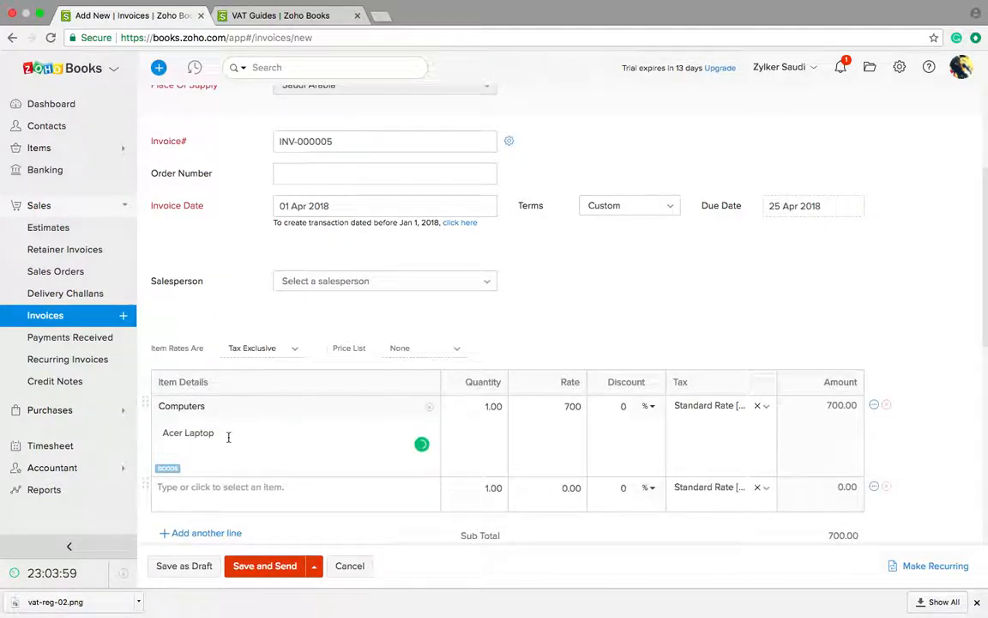
{"action": "left_click", "coordinate": [321, 495]}
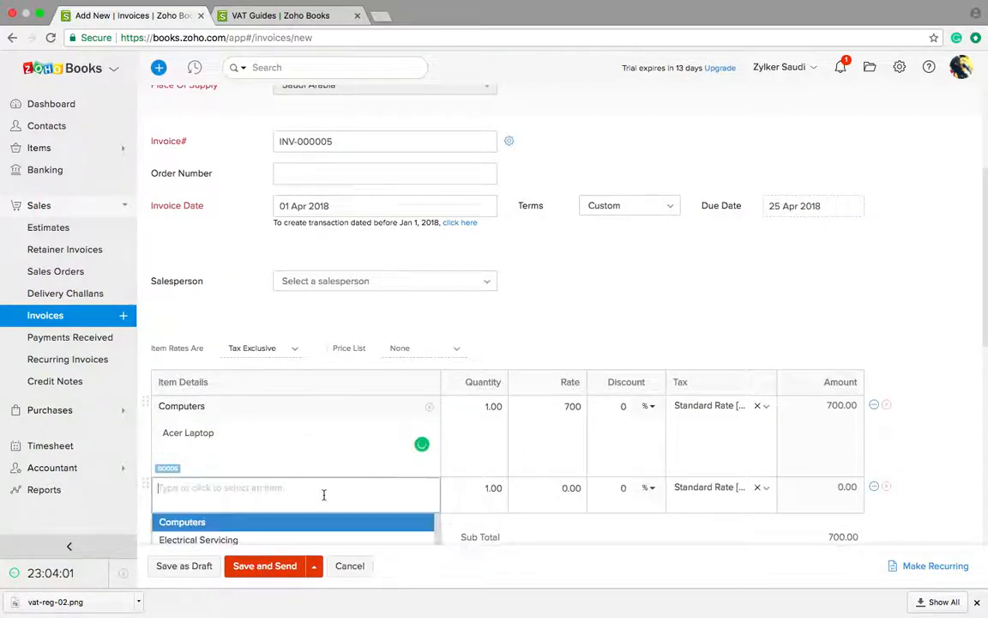
{"action": "scroll", "coordinate": [287, 512], "scroll_direction": "down", "scroll_amount": 1}
{"action": "left_click", "coordinate": [258, 505]}
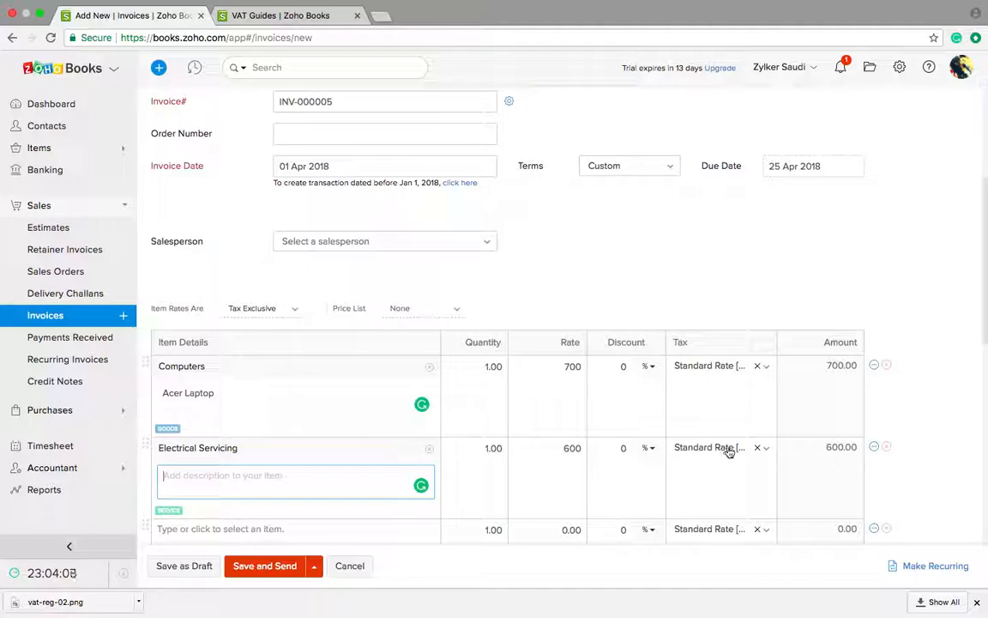
{"action": "left_click", "coordinate": [765, 367]}
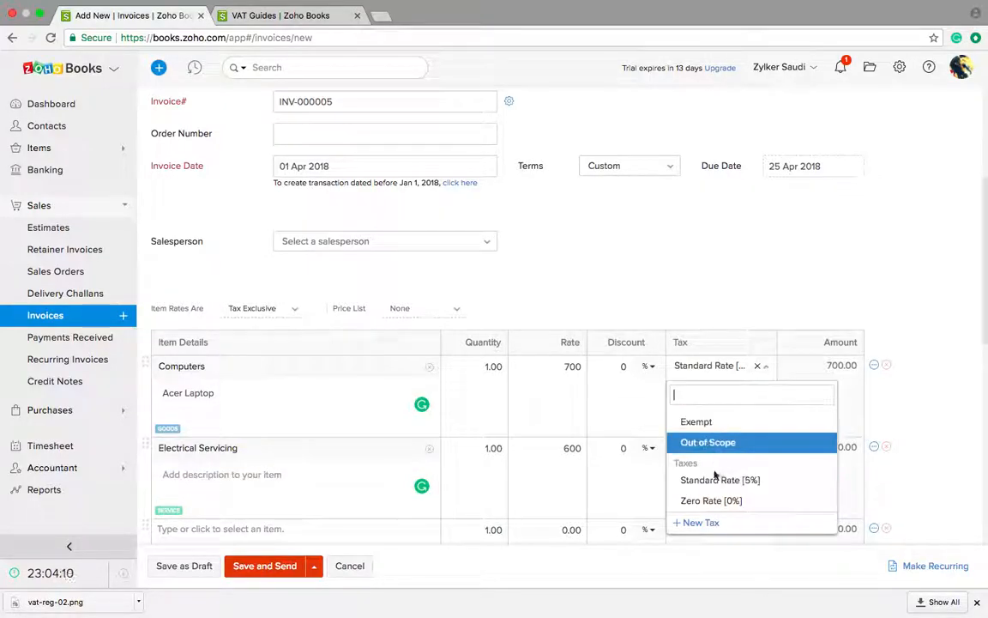
{"action": "left_click", "coordinate": [762, 369]}
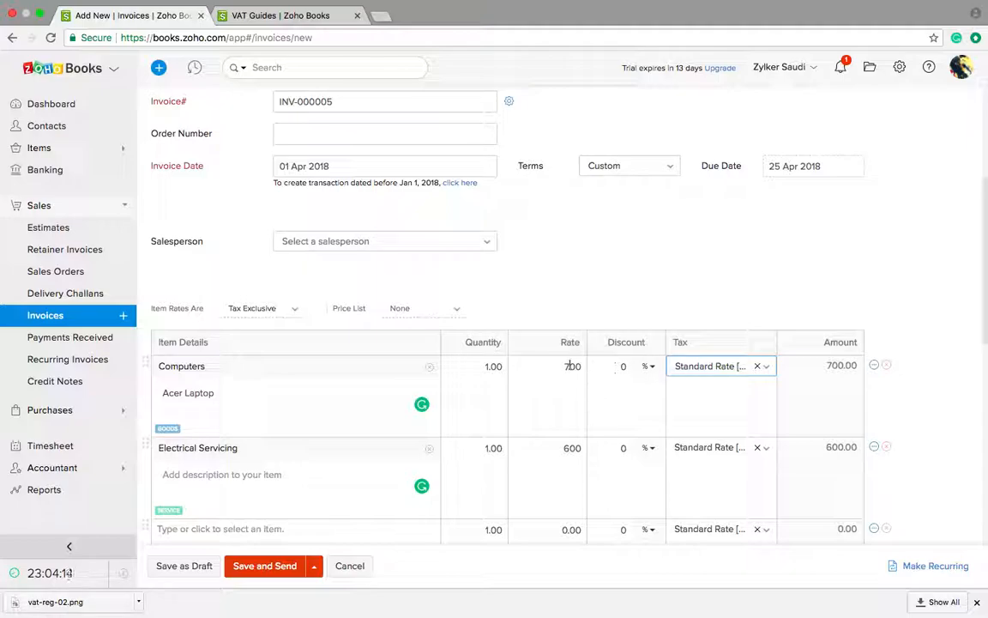
Step: Save the SAR 1365 invoice INV-000005 as a draft
{"action": "scroll", "coordinate": [472, 465], "scroll_direction": "down", "scroll_amount": 4}
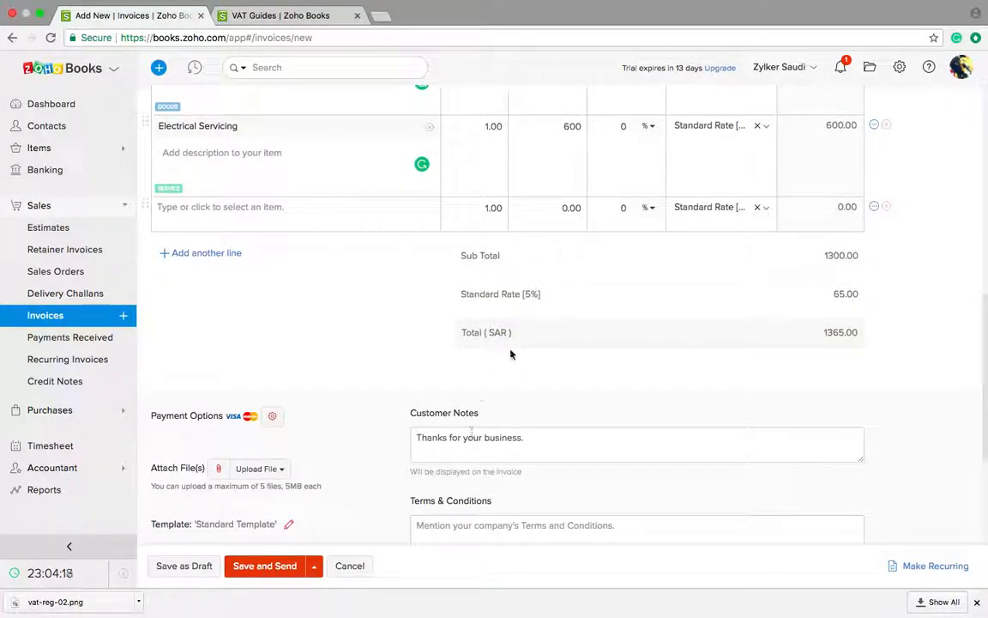
{"action": "scroll", "coordinate": [644, 429], "scroll_direction": "down", "scroll_amount": 2}
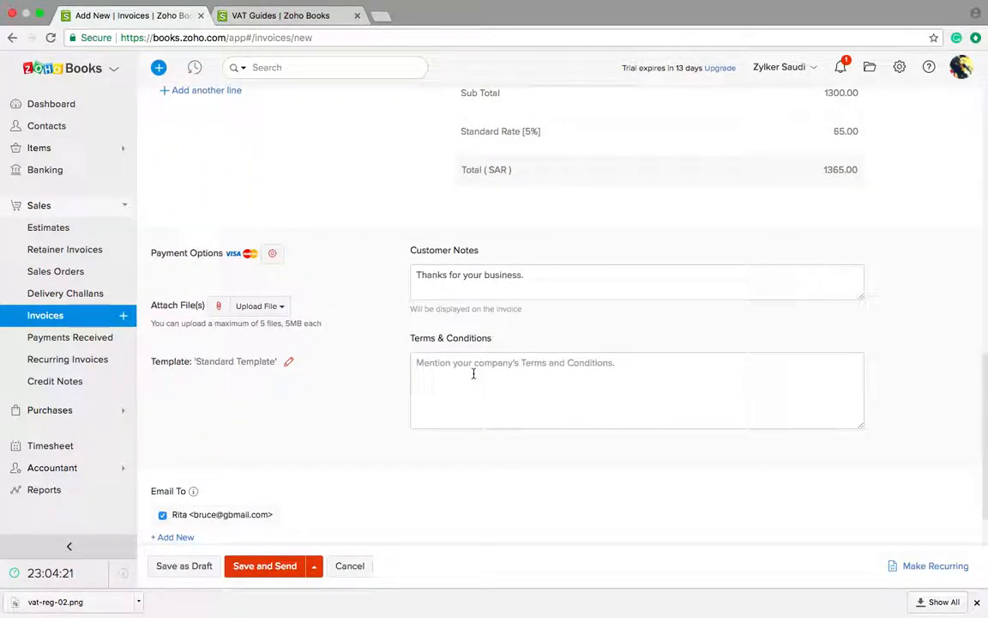
{"action": "scroll", "coordinate": [293, 455], "scroll_direction": "down", "scroll_amount": 1}
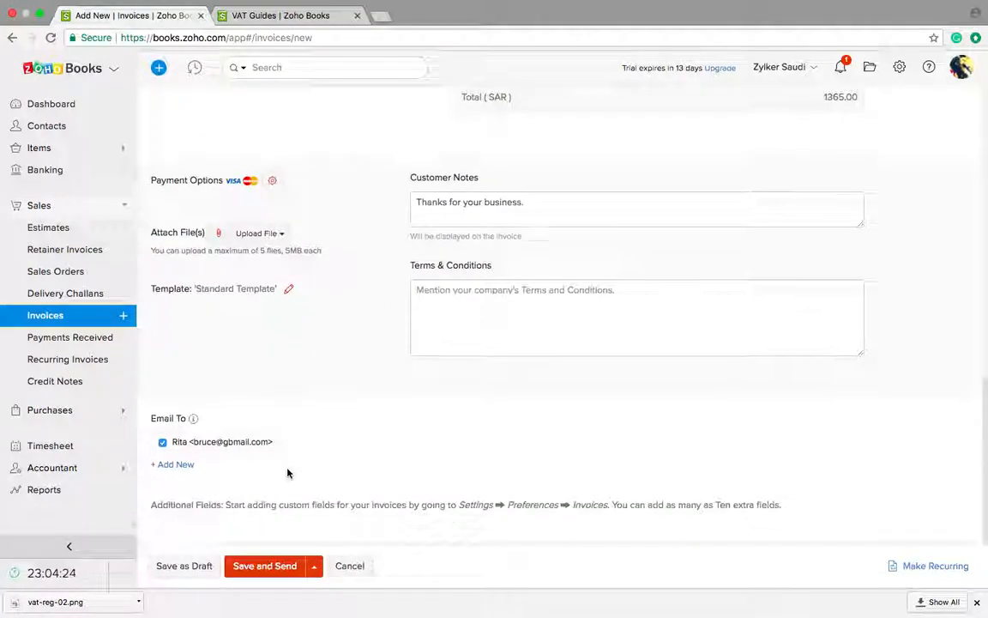
{"action": "left_click", "coordinate": [186, 568]}
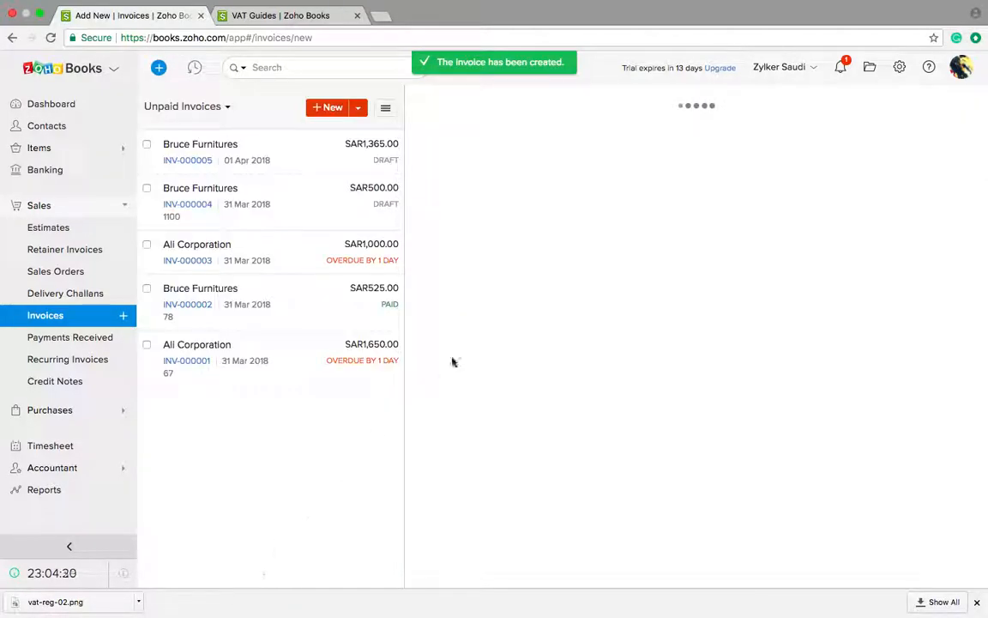
Step: Record a 1365 SAR cash payment on INV-000005, accepting its change to Sent status
{"action": "scroll", "coordinate": [533, 309], "scroll_direction": "down", "scroll_amount": 4}
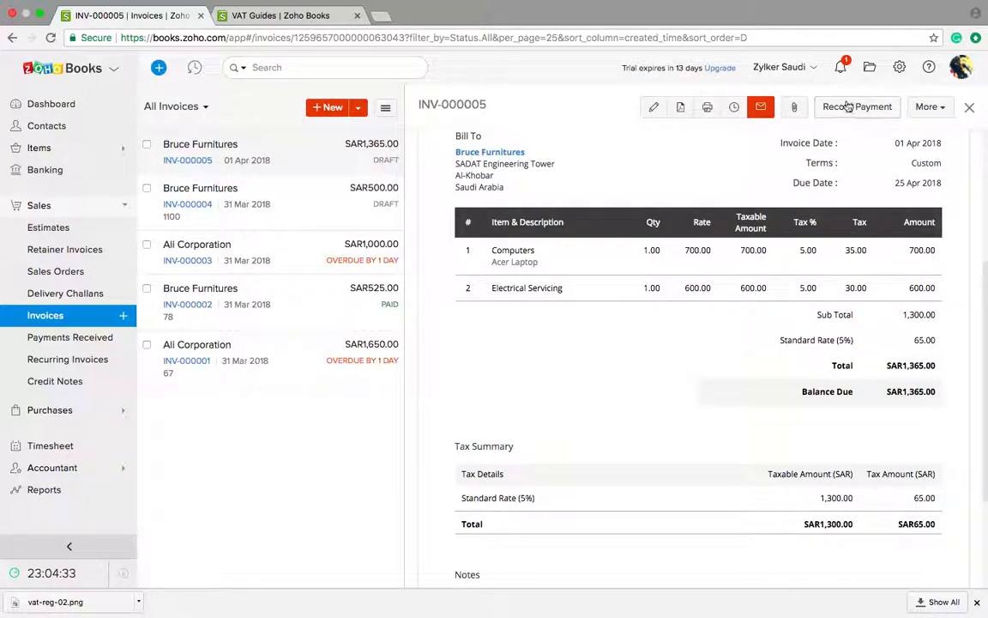
{"action": "left_click", "coordinate": [848, 105]}
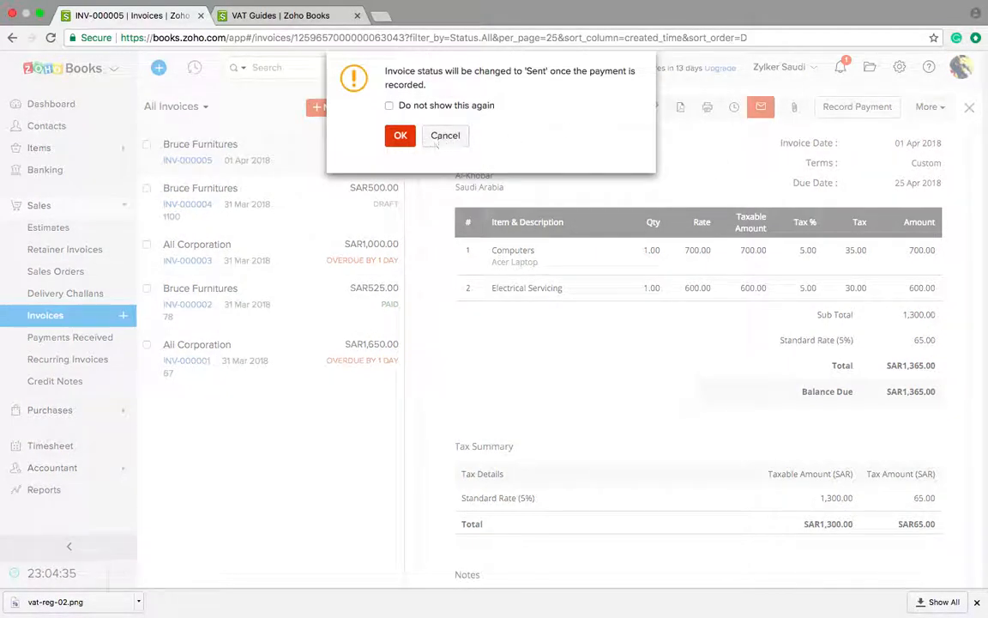
{"action": "left_click", "coordinate": [401, 136]}
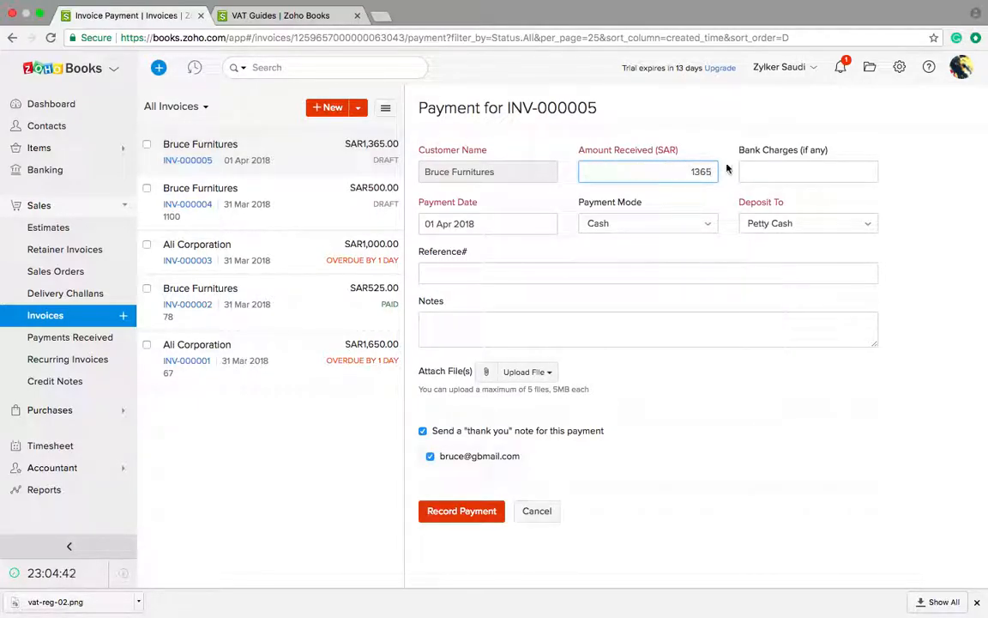
{"action": "left_click", "coordinate": [766, 171]}
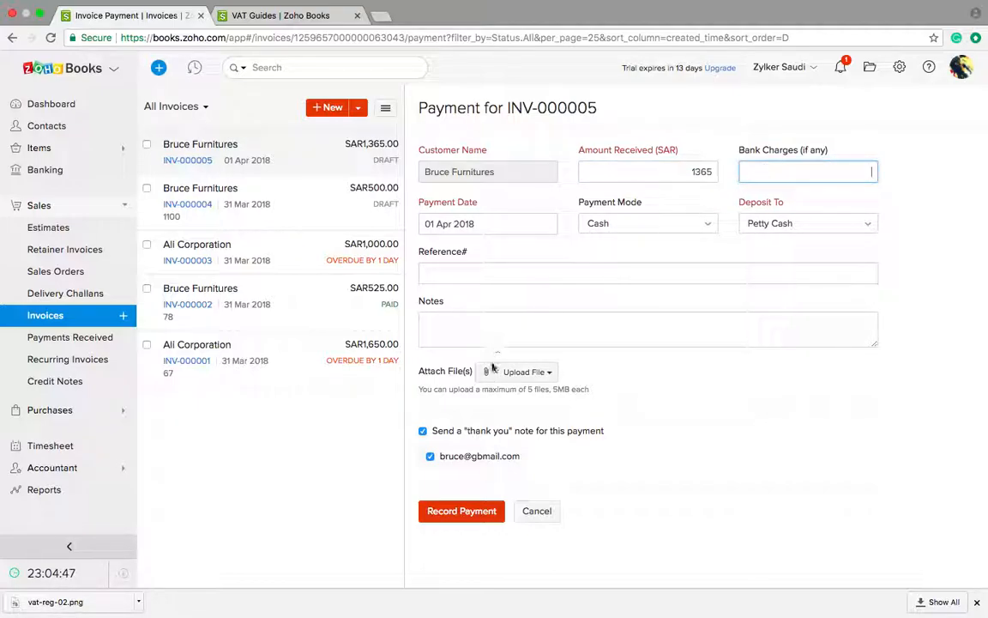
{"action": "left_click", "coordinate": [459, 514]}
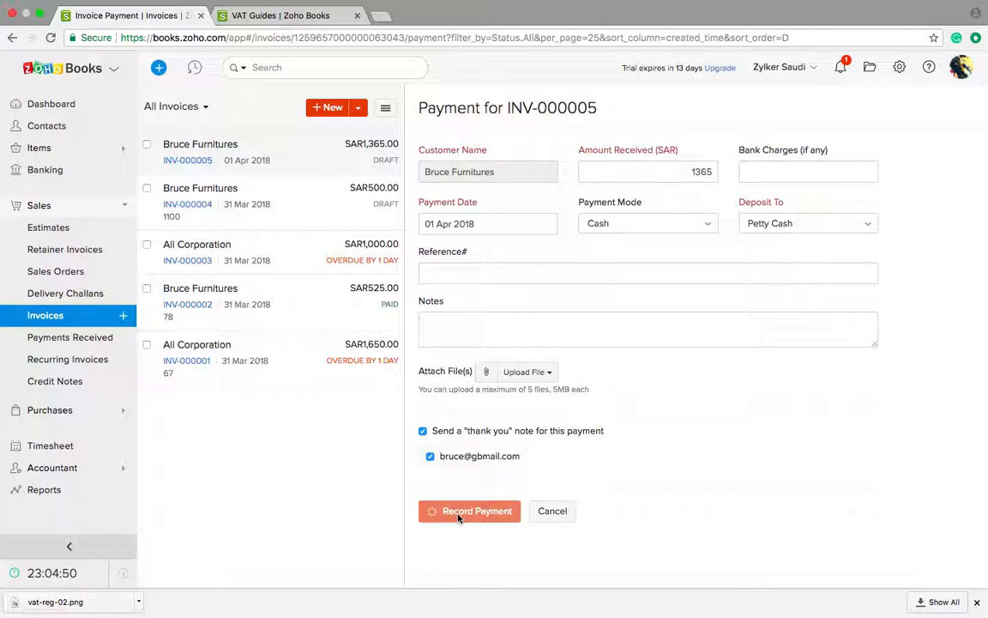
{"action": "mouse_move", "coordinate": [73, 578]}
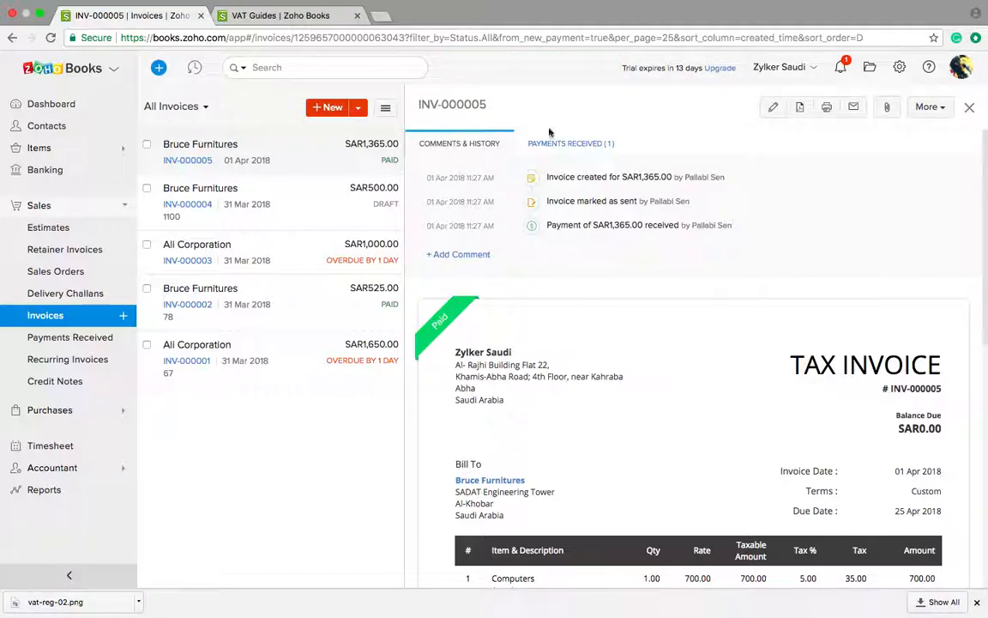
{"action": "mouse_move", "coordinate": [459, 310]}
{"action": "left_click", "coordinate": [935, 107]}
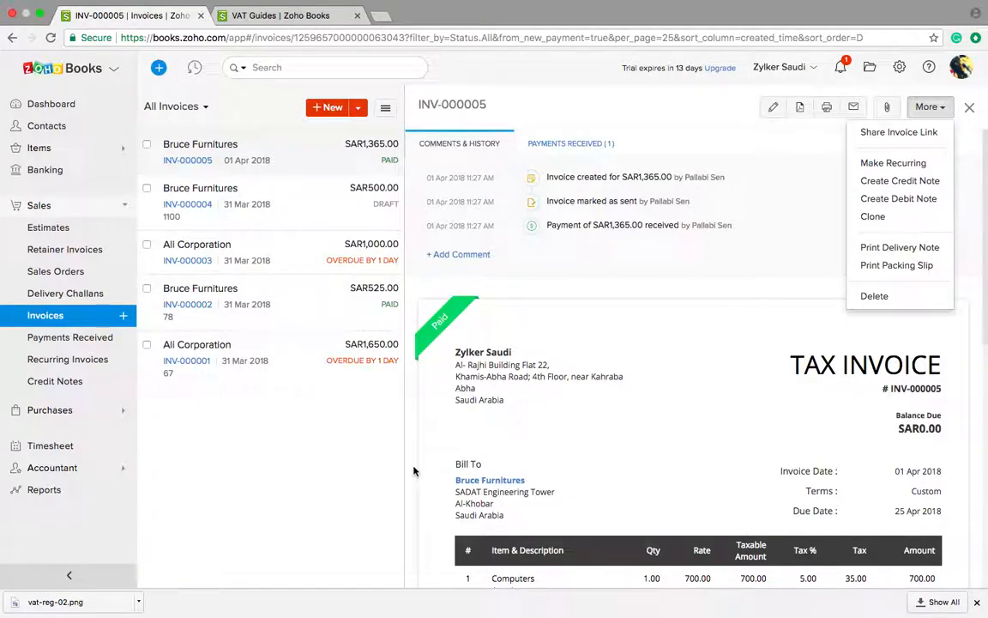
{"action": "left_click", "coordinate": [784, 133]}
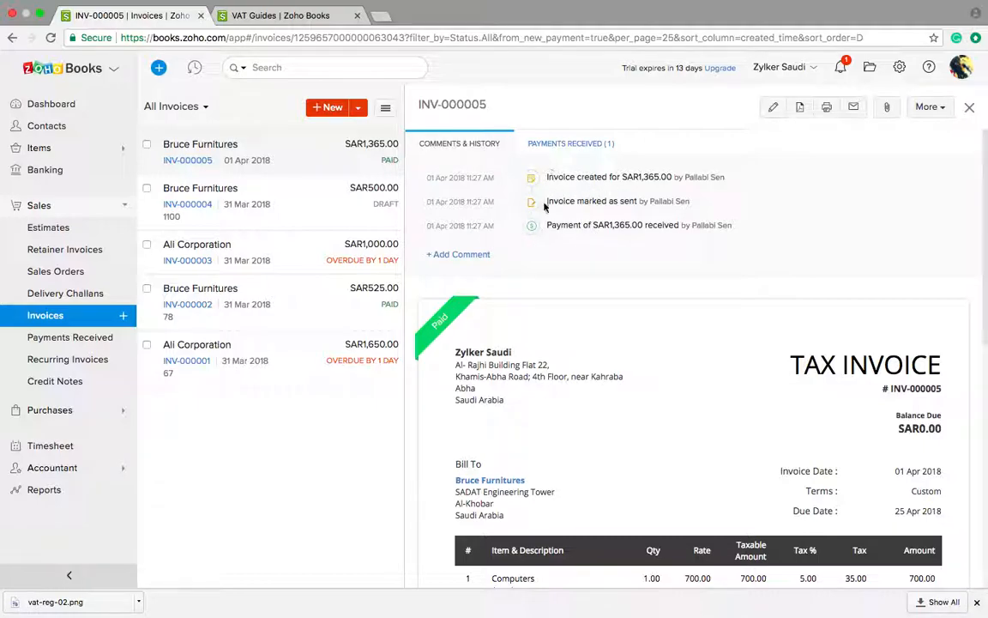
{"action": "scroll", "coordinate": [526, 264], "scroll_direction": "down", "scroll_amount": 3}
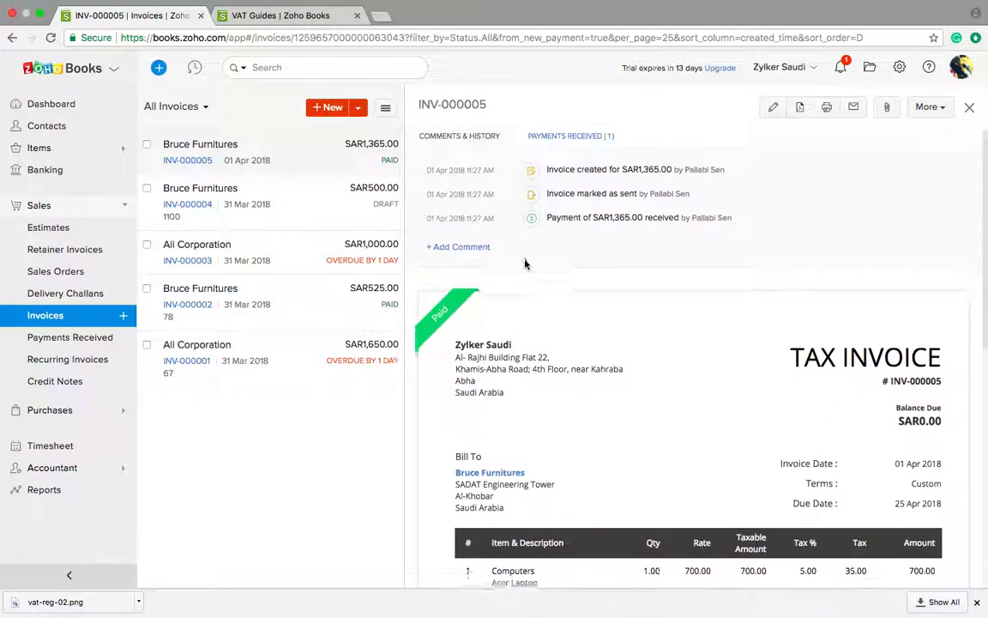
Step: Open invoice INV-000003 and scroll its preview showing the SAR1,000.00 overdue balance
{"action": "left_click", "coordinate": [374, 270]}
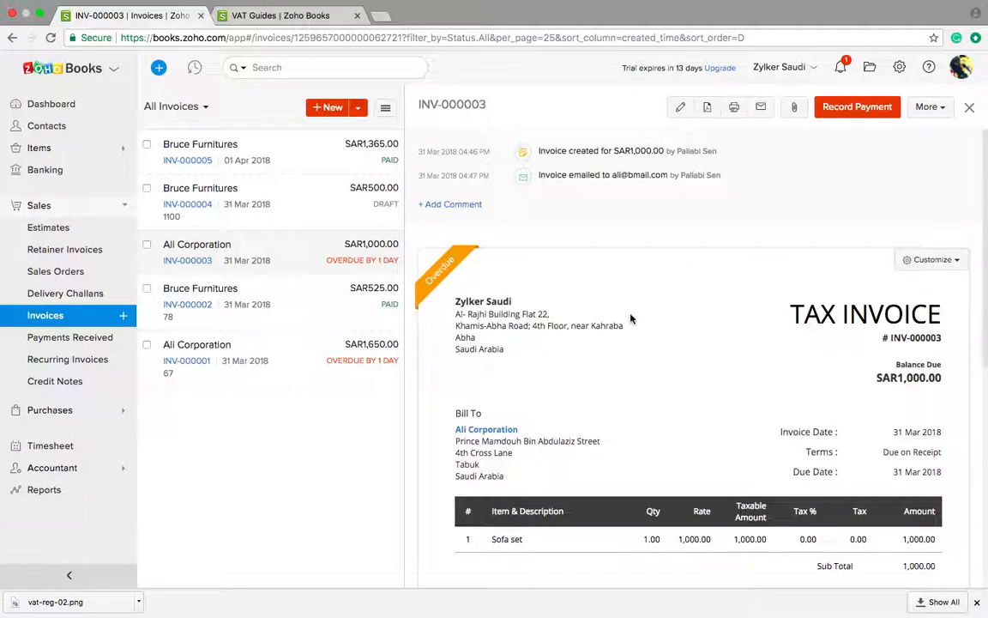
{"action": "scroll", "coordinate": [631, 317], "scroll_direction": "down", "scroll_amount": 2}
{"action": "mouse_move", "coordinate": [462, 201]}
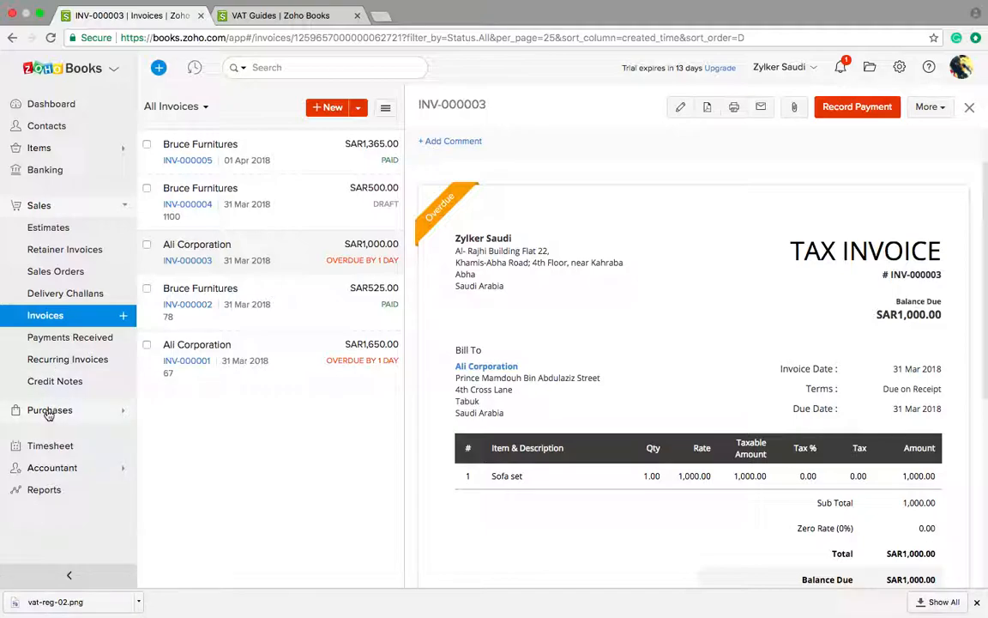
Step: Start a new expense from Purchases > Expenses
{"action": "left_click", "coordinate": [49, 411]}
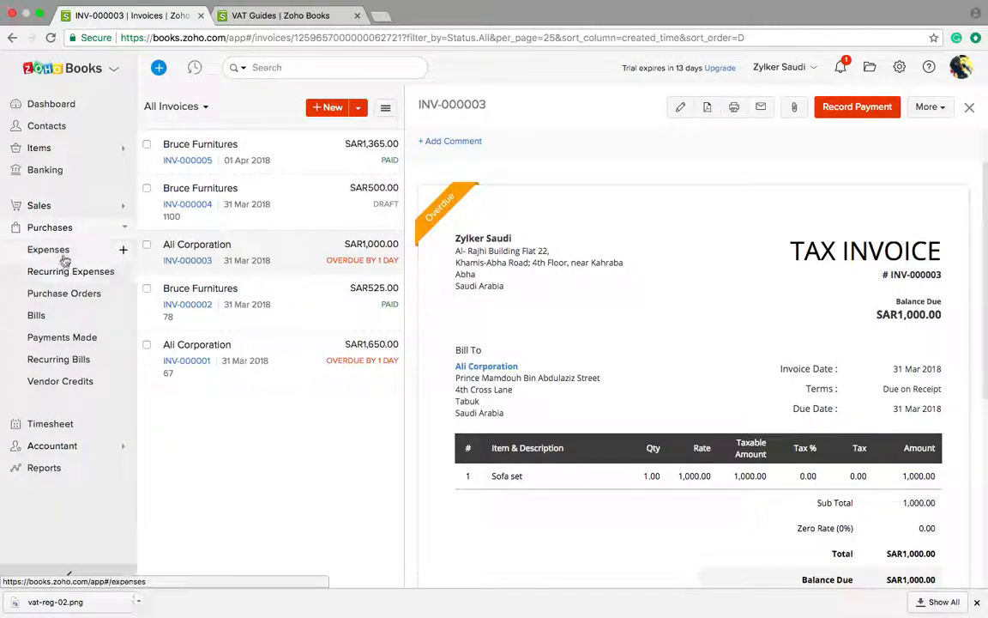
{"action": "left_click", "coordinate": [65, 257]}
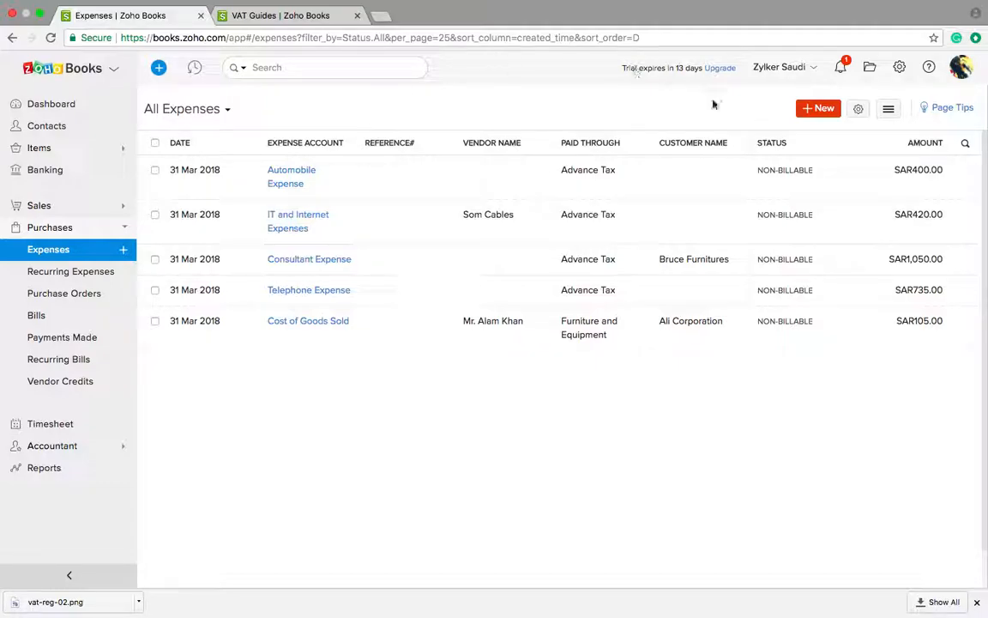
{"action": "left_click", "coordinate": [808, 108]}
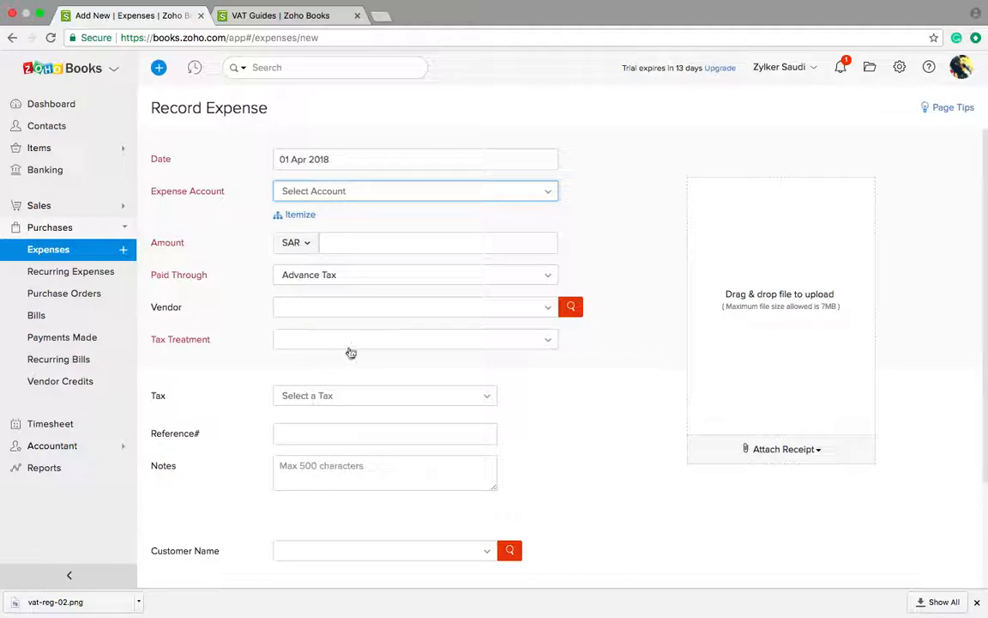
{"action": "left_click", "coordinate": [316, 551]}
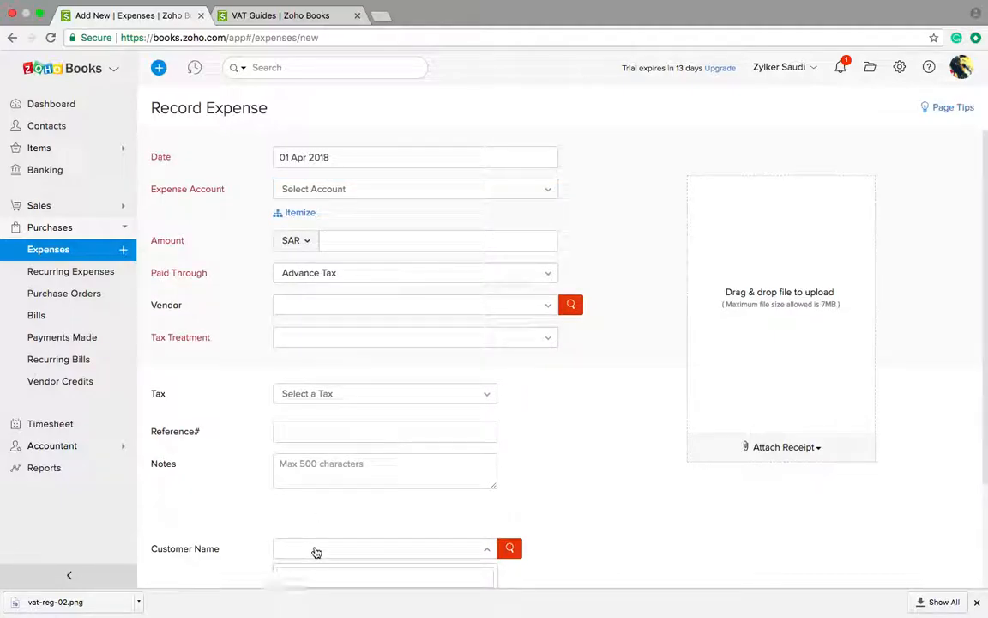
{"action": "left_click", "coordinate": [333, 317]}
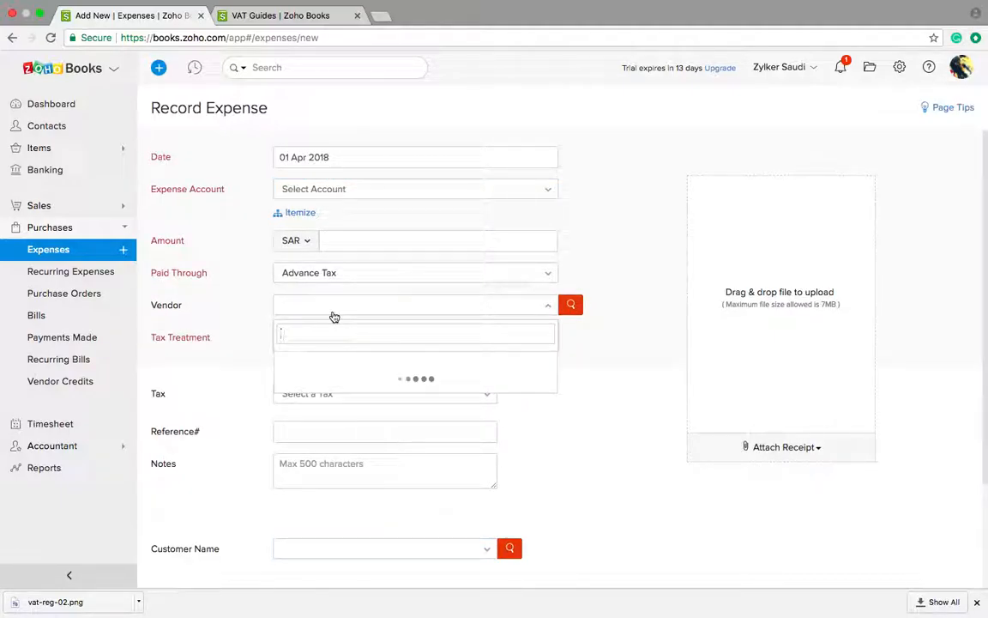
{"action": "left_click", "coordinate": [334, 316]}
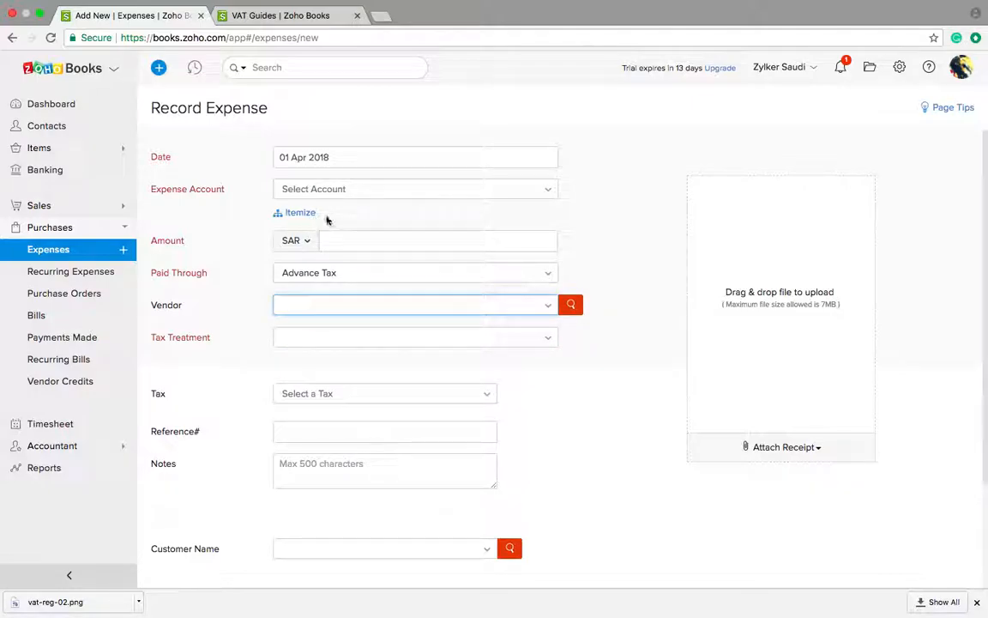
Step: Set the expense account to IT and Internet Expenses, amount 70, paid through Petty Cash
{"action": "left_click", "coordinate": [352, 194]}
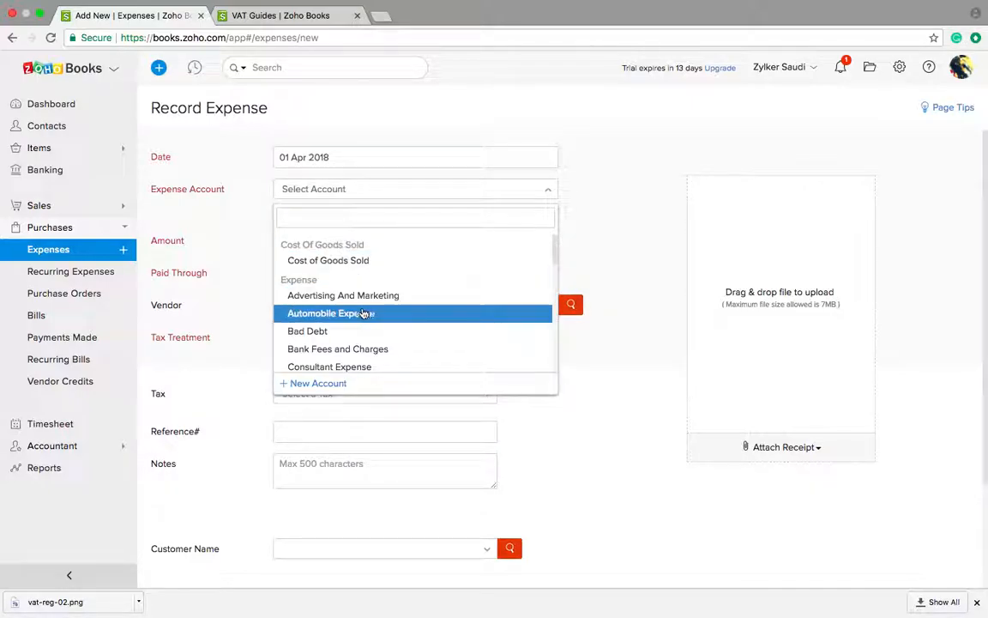
{"action": "scroll", "coordinate": [363, 314], "scroll_direction": "down", "scroll_amount": 1}
{"action": "scroll", "coordinate": [364, 310], "scroll_direction": "down", "scroll_amount": 4}
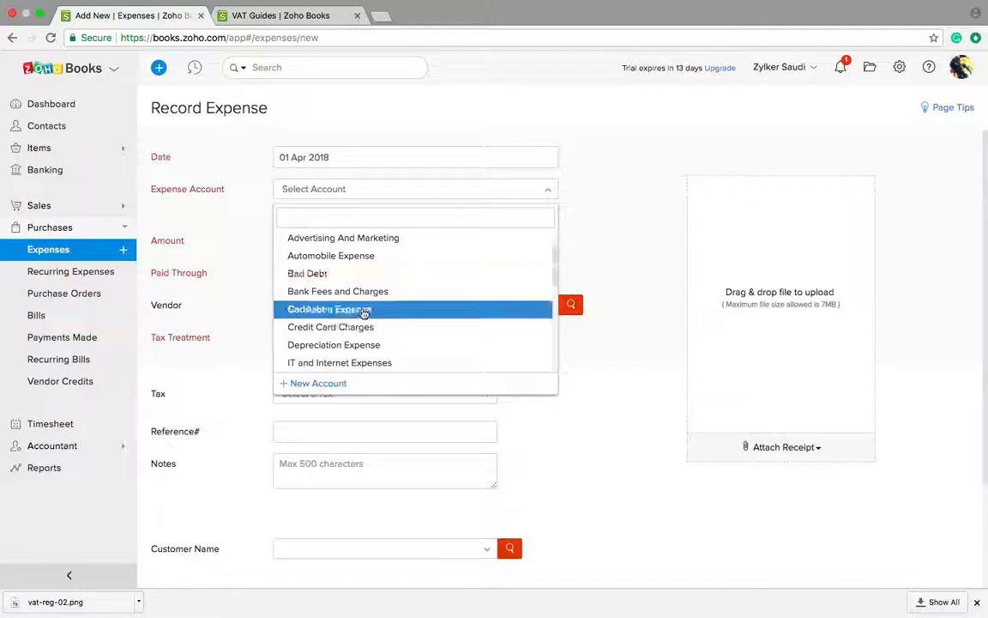
{"action": "left_click", "coordinate": [352, 361]}
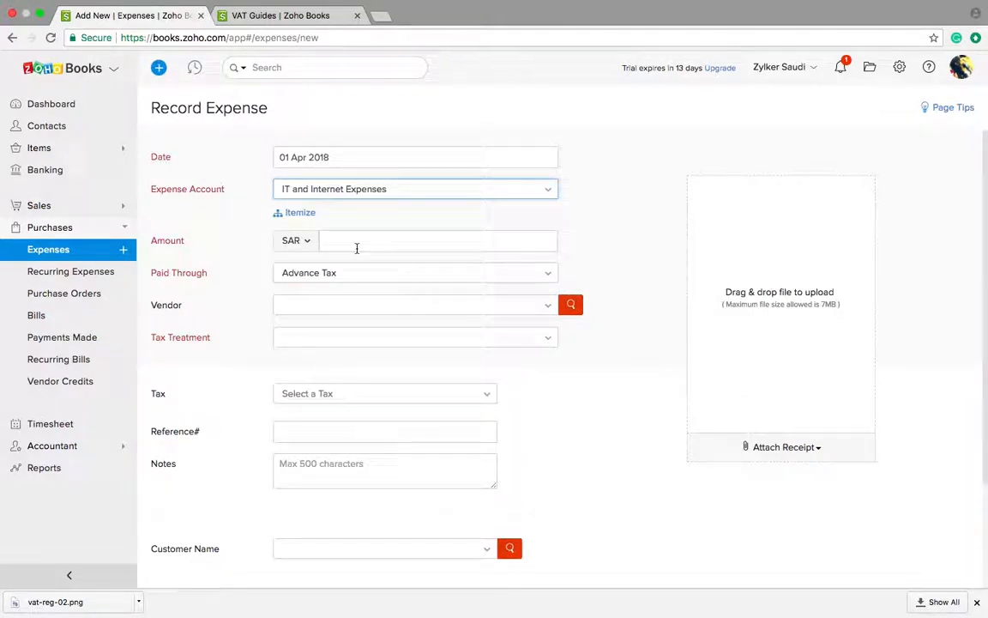
{"action": "left_click", "coordinate": [358, 242]}
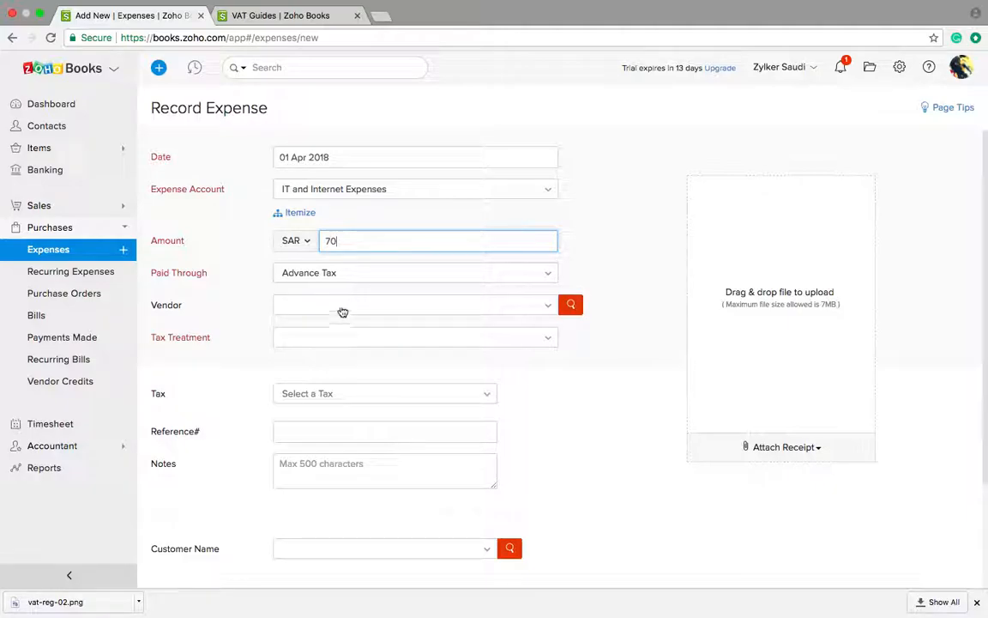
{"action": "left_click", "coordinate": [364, 272]}
{"action": "scroll", "coordinate": [347, 408], "scroll_direction": "down", "scroll_amount": 1}
{"action": "scroll", "coordinate": [343, 403], "scroll_direction": "down", "scroll_amount": 1}
{"action": "left_click", "coordinate": [326, 417]}
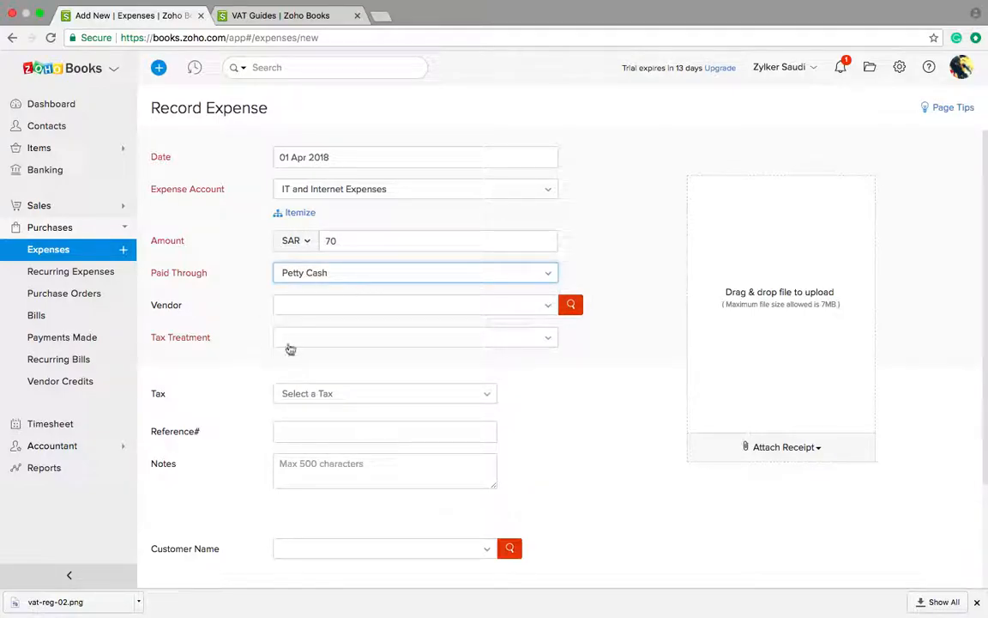
Step: Set the tax treatment to VAT Registered with Standard Rate [5%] tax
{"action": "left_click", "coordinate": [291, 343]}
{"action": "left_click", "coordinate": [307, 392]}
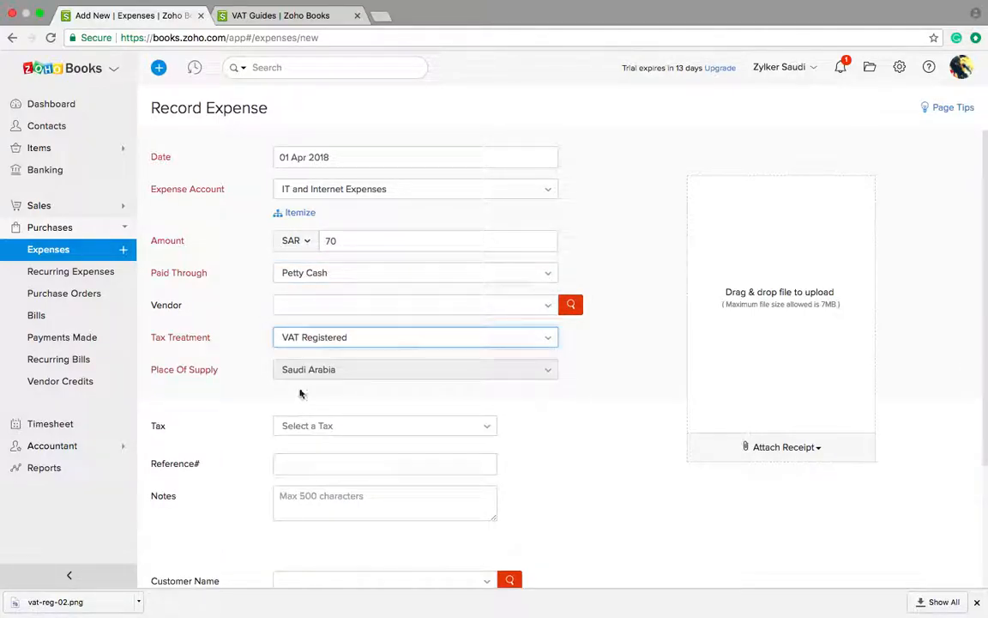
{"action": "left_click", "coordinate": [306, 314]}
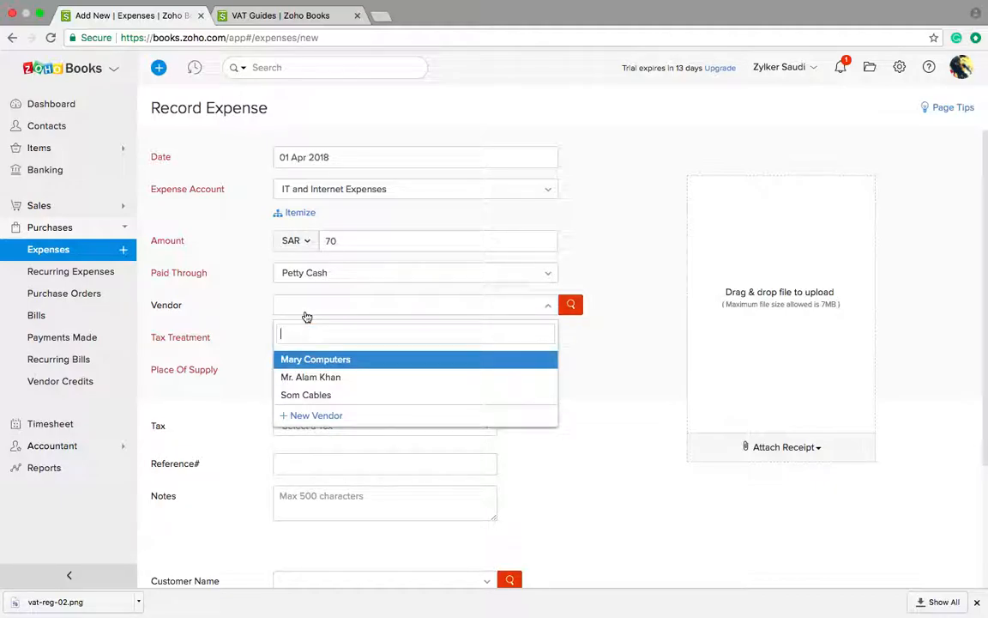
{"action": "left_click", "coordinate": [307, 314]}
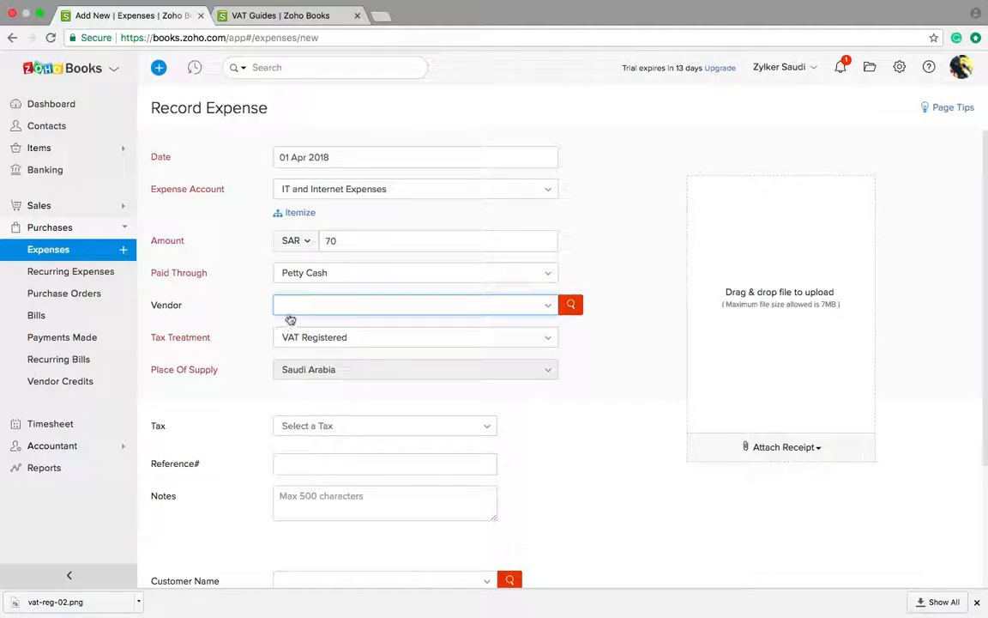
{"action": "left_click", "coordinate": [313, 427]}
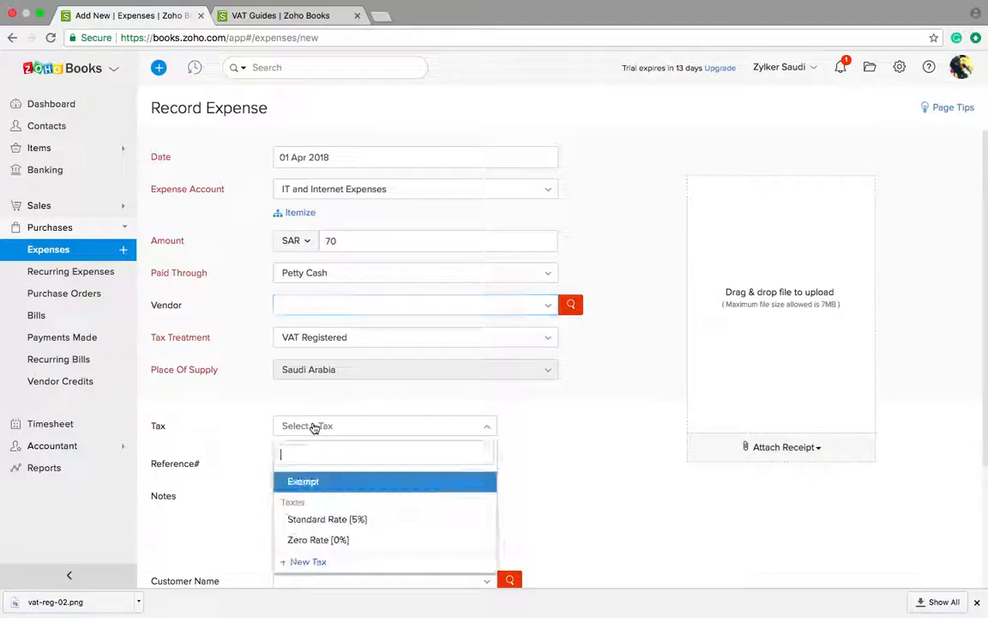
{"action": "left_click", "coordinate": [343, 522]}
Step: Assign the expense to customer Bruce Furnitures and save it
{"action": "scroll", "coordinate": [239, 512], "scroll_direction": "down", "scroll_amount": 5}
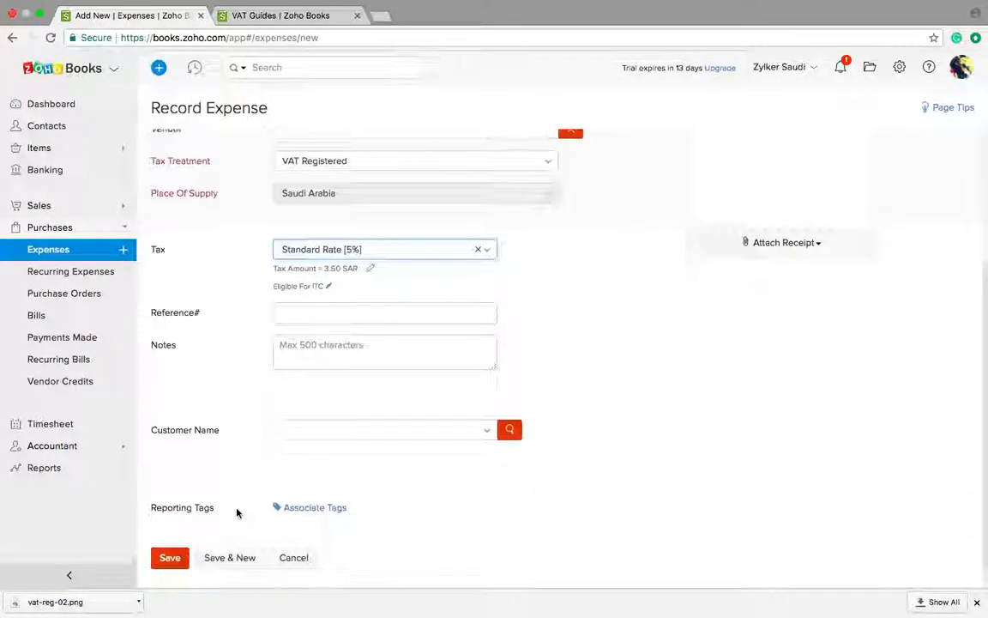
{"action": "left_click", "coordinate": [331, 419]}
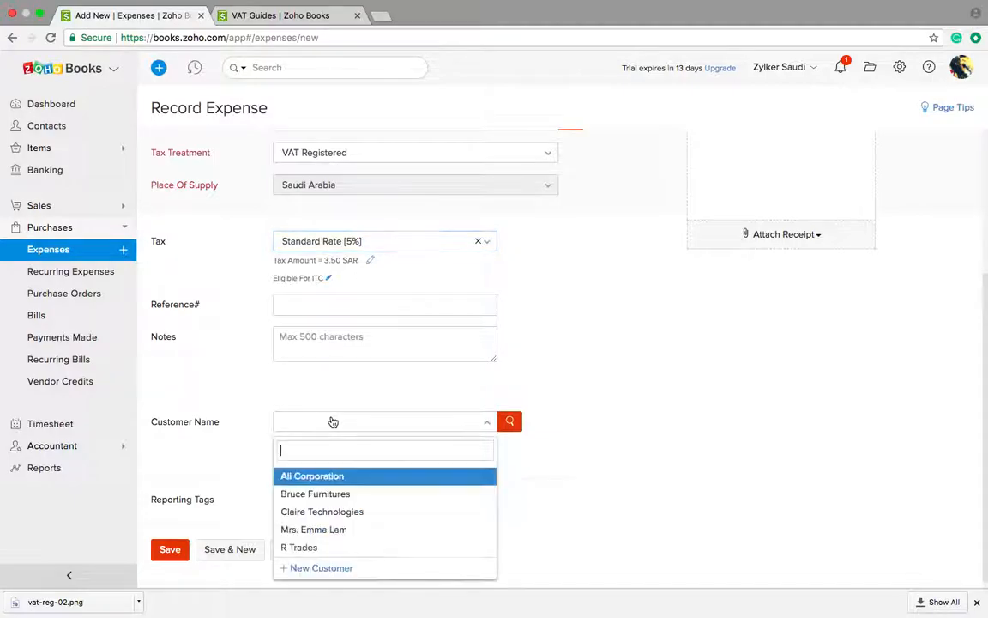
{"action": "left_click", "coordinate": [320, 496]}
{"action": "scroll", "coordinate": [274, 510], "scroll_direction": "down", "scroll_amount": 2}
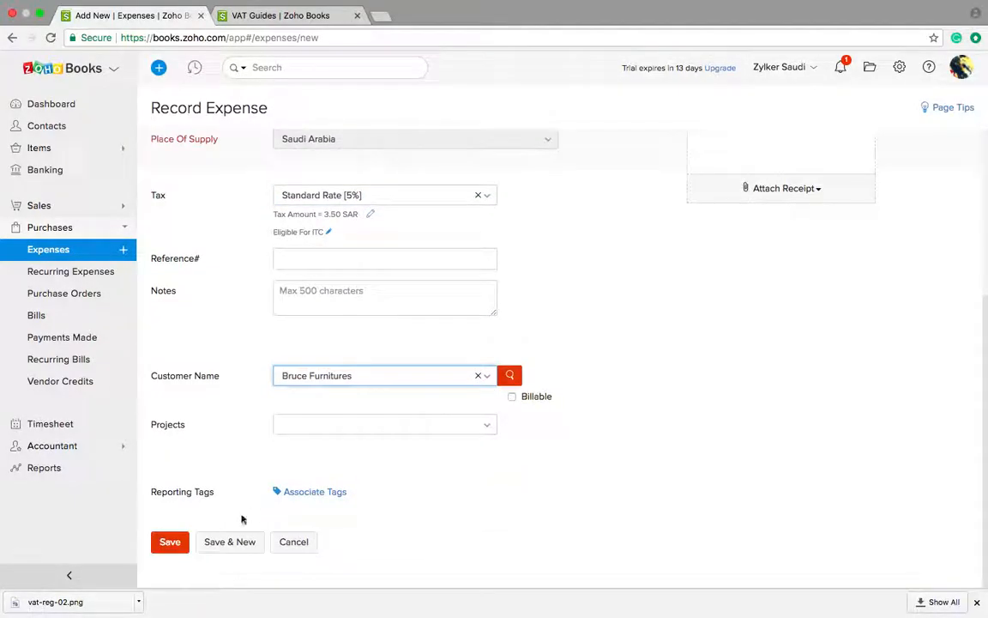
{"action": "left_click", "coordinate": [171, 542]}
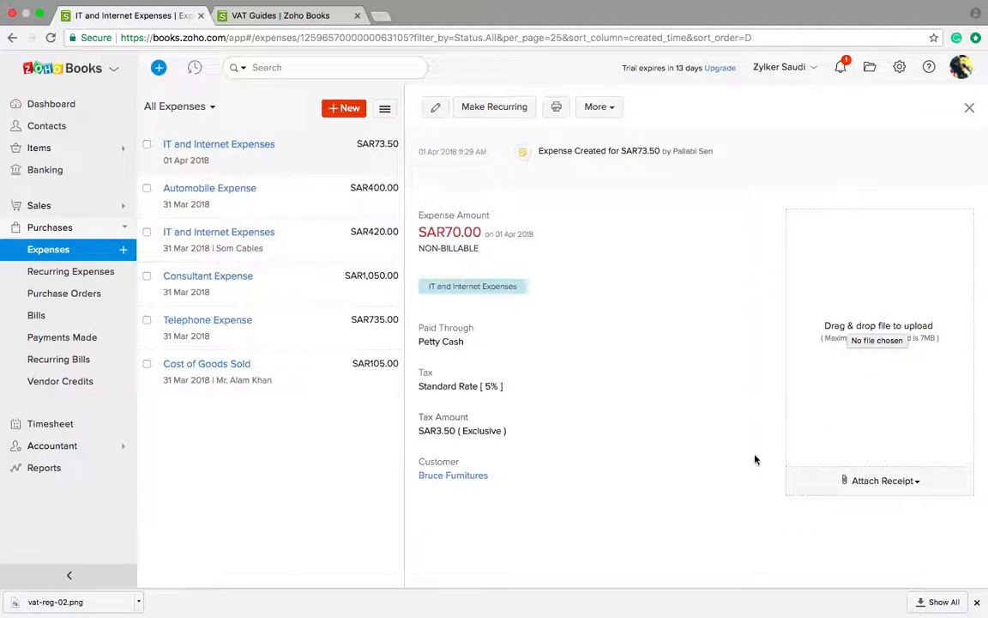
Step: Glance at the Attach Receipt options, then return to the Expenses list via Recurring Expenses
{"action": "left_click", "coordinate": [871, 480]}
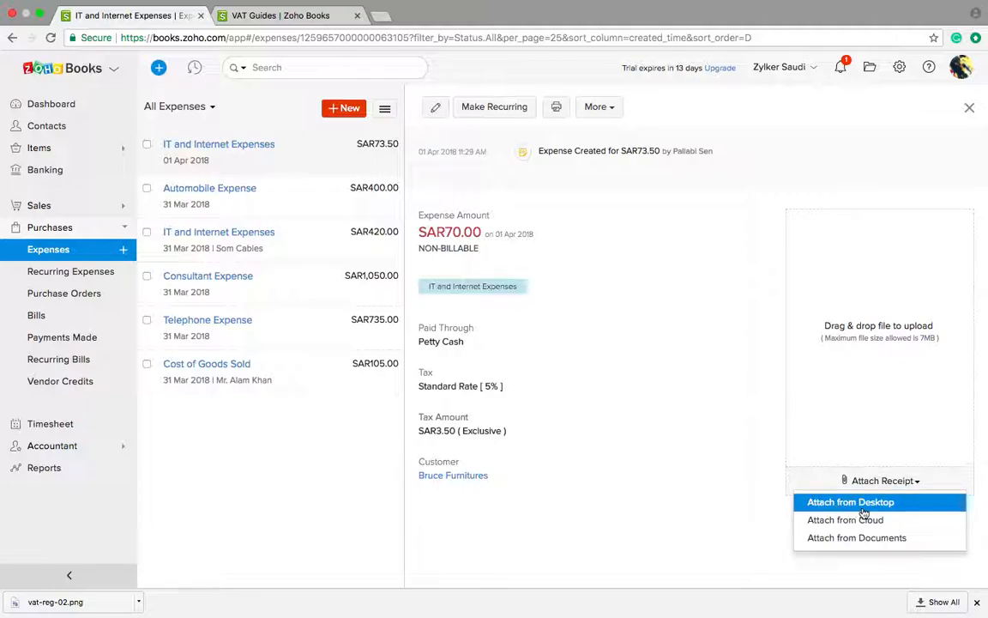
{"action": "left_click", "coordinate": [642, 511]}
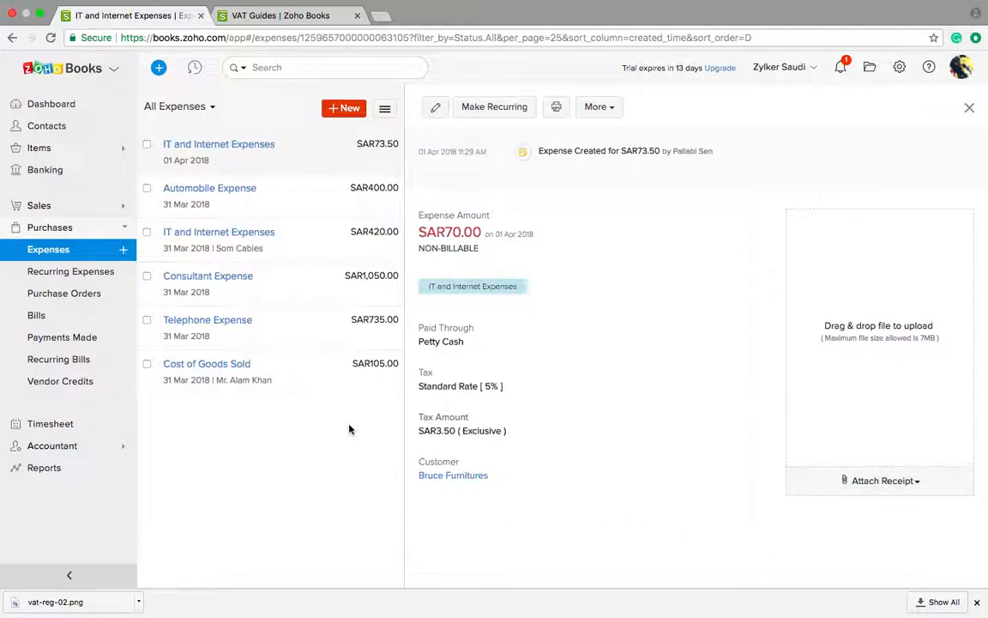
{"action": "left_click", "coordinate": [69, 273]}
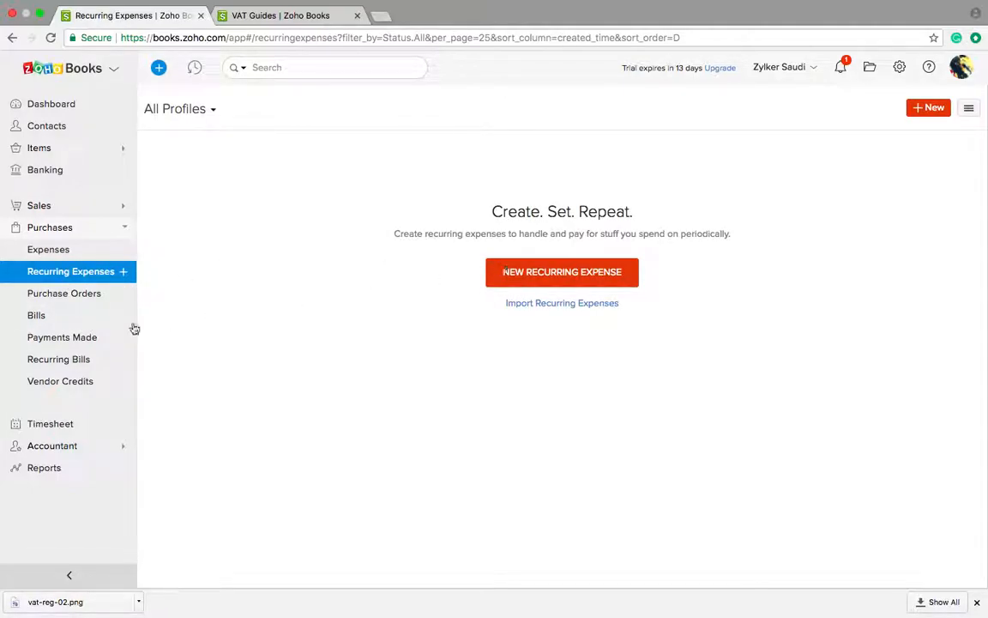
{"action": "left_click", "coordinate": [48, 251]}
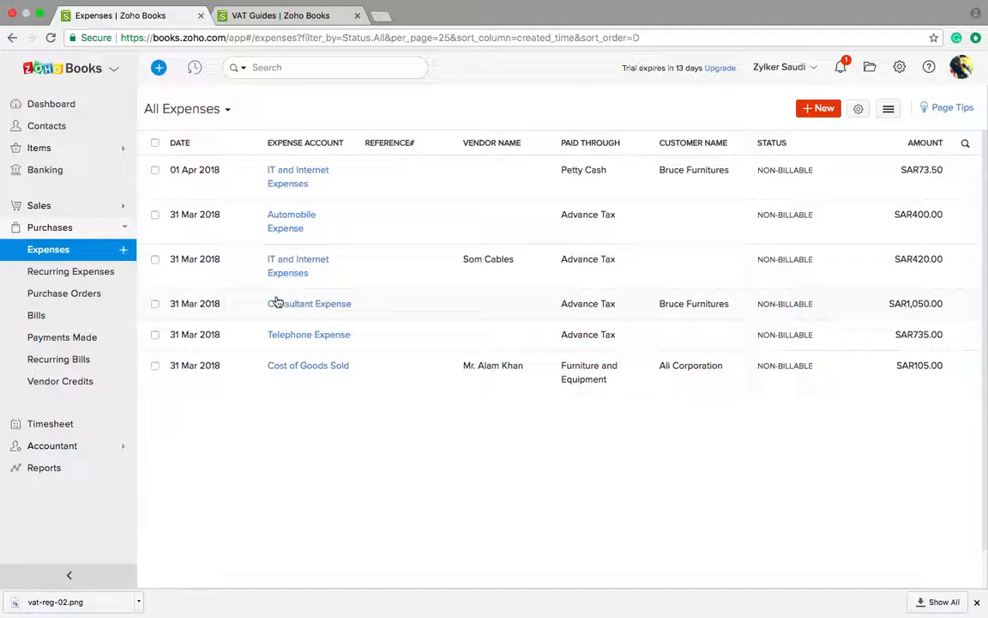
Step: Start a new purchase order and choose a vendor with Non GCC tax treatment
{"action": "left_click", "coordinate": [86, 295]}
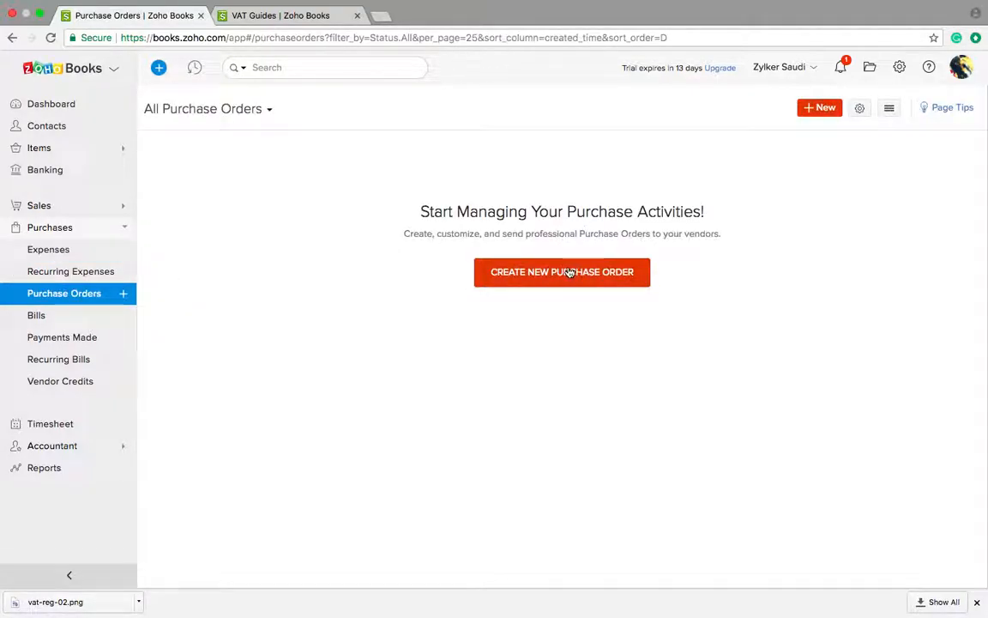
{"action": "left_click", "coordinate": [567, 271]}
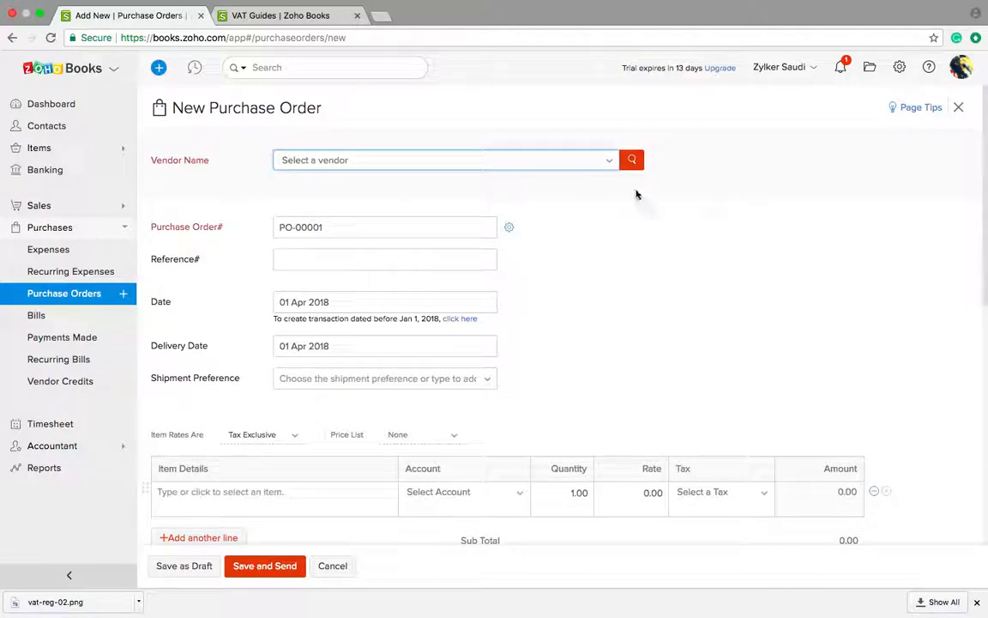
{"action": "left_click", "coordinate": [518, 157]}
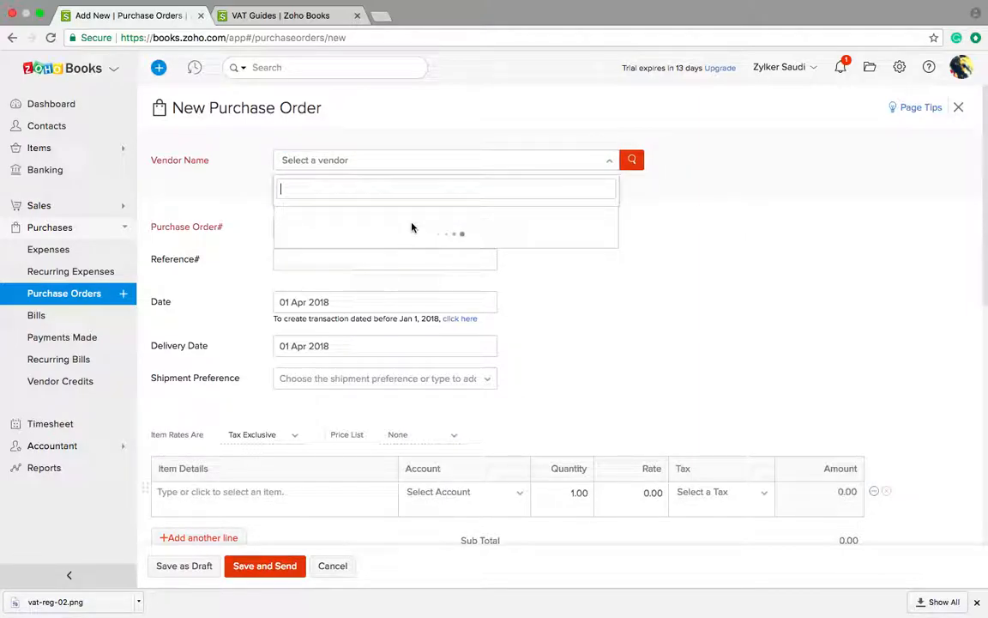
{"action": "left_click", "coordinate": [379, 231]}
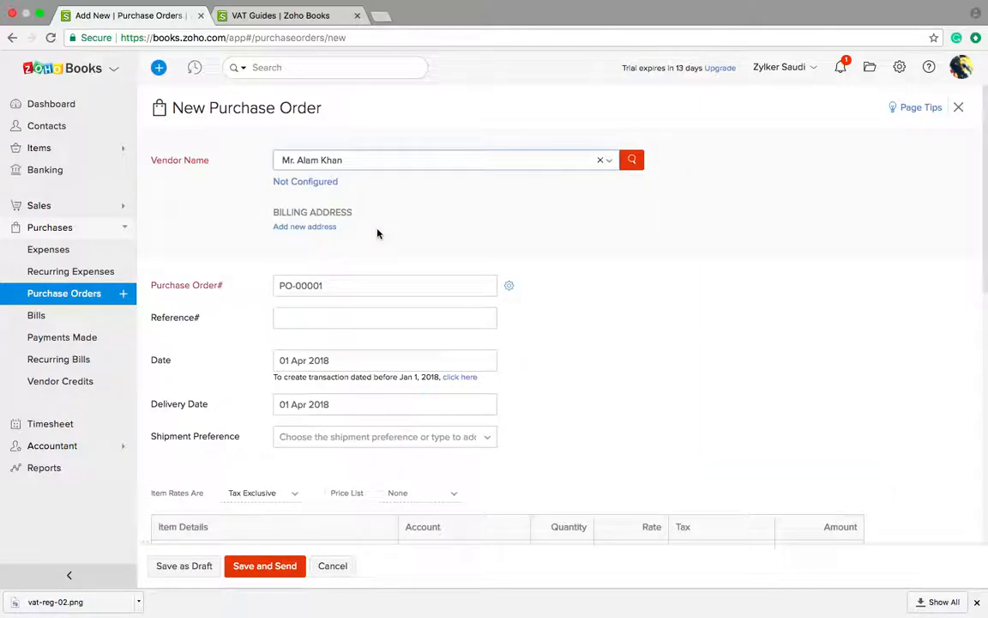
{"action": "left_click", "coordinate": [303, 184]}
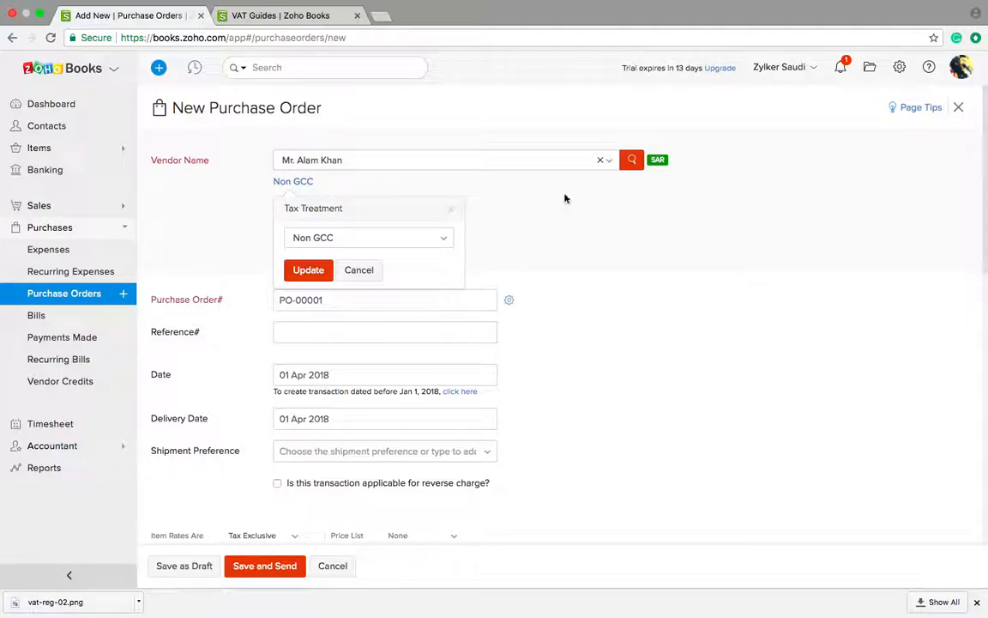
{"action": "left_click", "coordinate": [320, 269]}
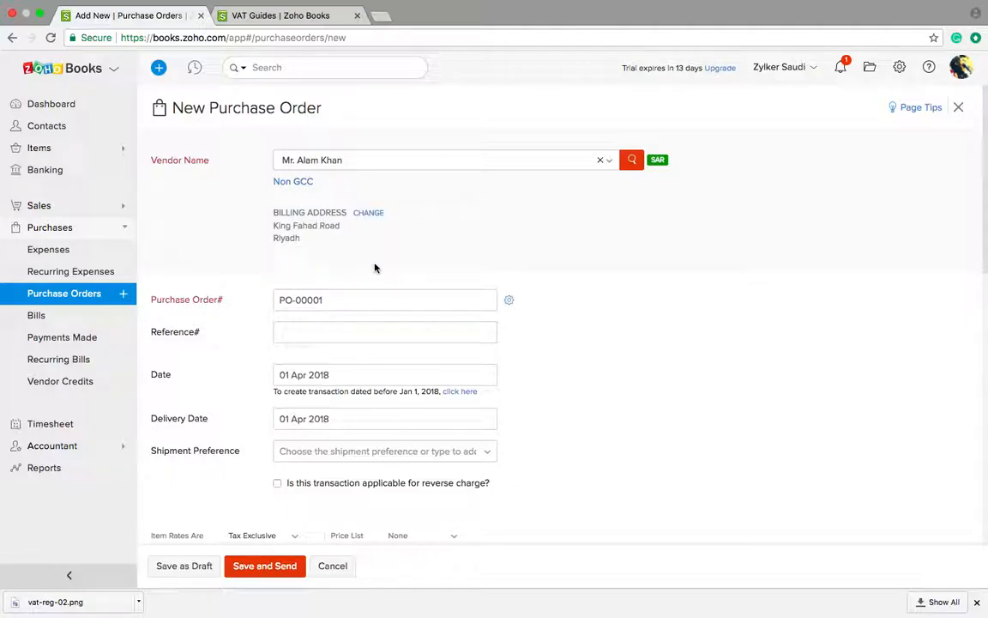
Step: Add Sofa set as the purchase order's first line item
{"action": "scroll", "coordinate": [375, 268], "scroll_direction": "down", "scroll_amount": 1}
{"action": "scroll", "coordinate": [375, 267], "scroll_direction": "down", "scroll_amount": 3}
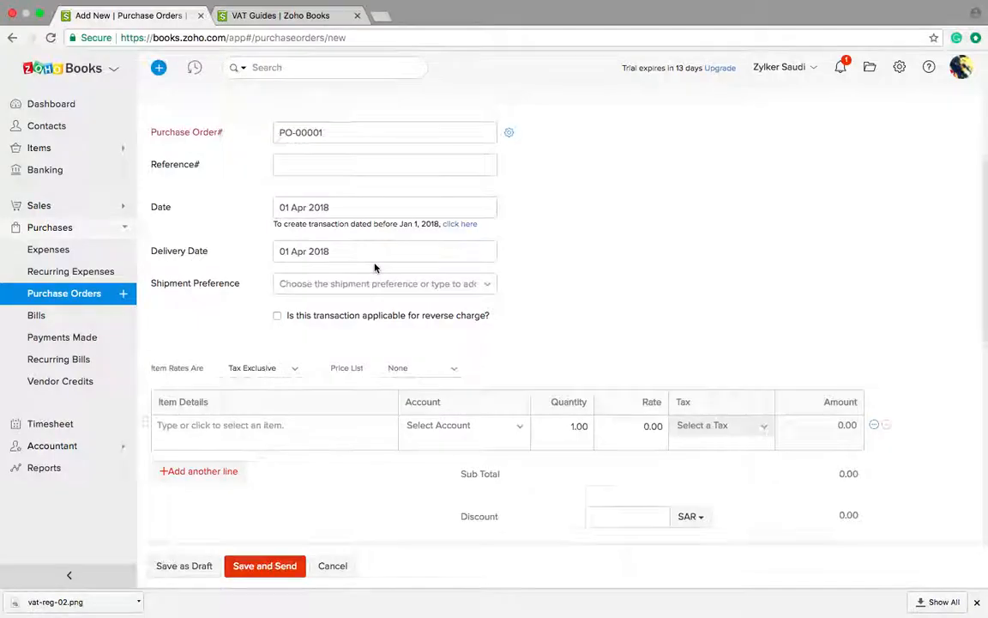
{"action": "scroll", "coordinate": [374, 267], "scroll_direction": "down", "scroll_amount": 2}
{"action": "scroll", "coordinate": [374, 268], "scroll_direction": "down", "scroll_amount": 2}
{"action": "left_click", "coordinate": [291, 257]}
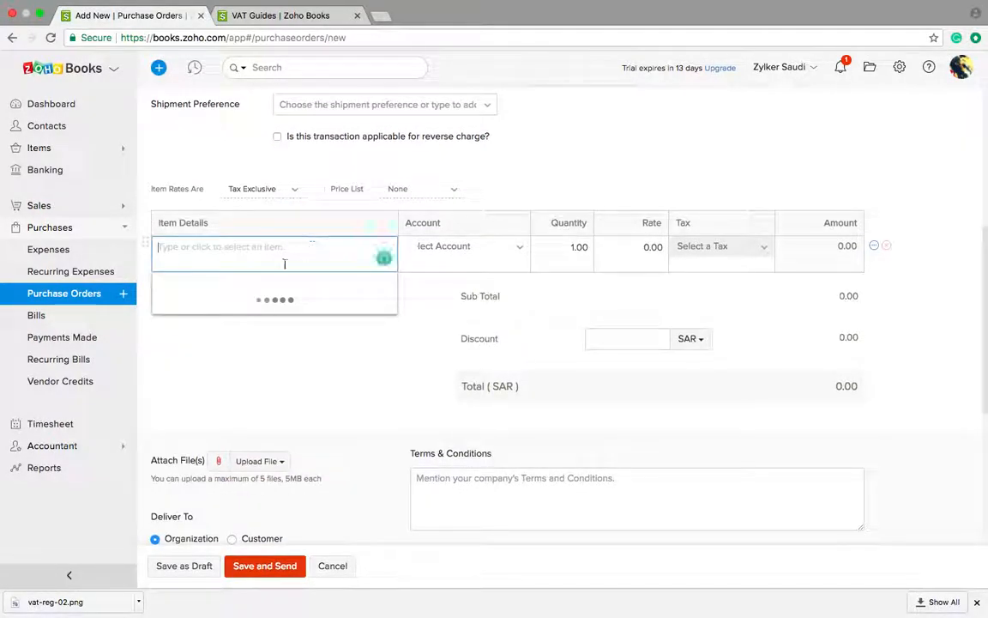
{"action": "left_click", "coordinate": [236, 302]}
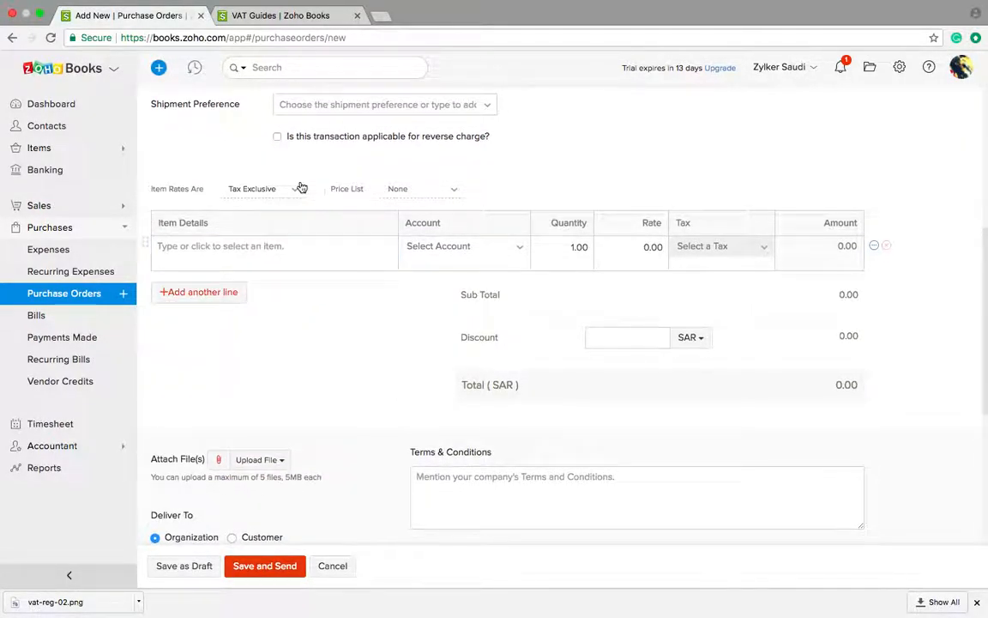
{"action": "scroll", "coordinate": [302, 188], "scroll_direction": "up", "scroll_amount": 2}
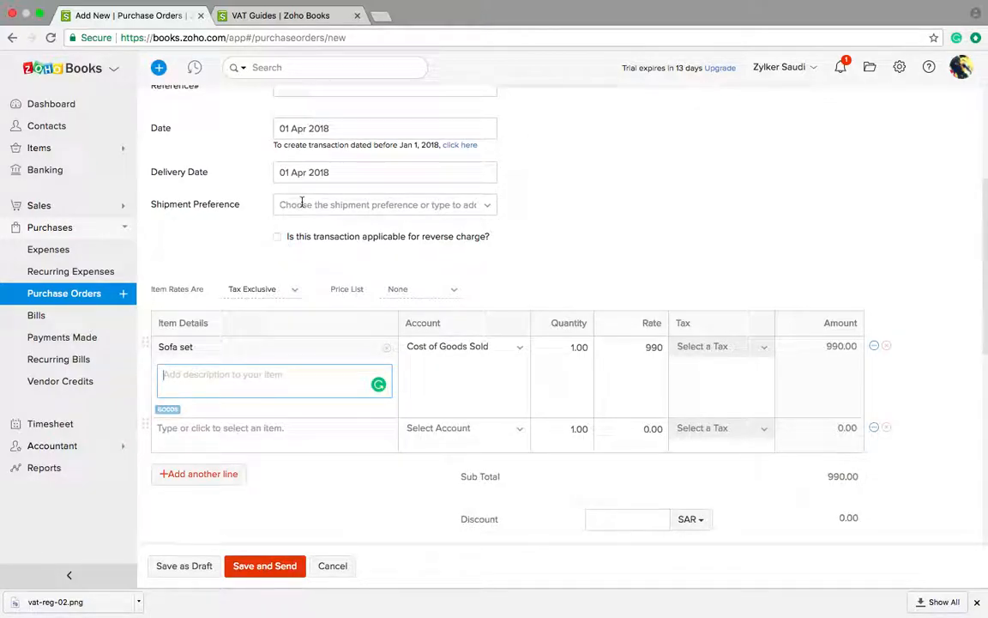
Step: Set the purchase order's shipment preference to Air
{"action": "left_click", "coordinate": [302, 202]}
{"action": "left_click", "coordinate": [288, 223]}
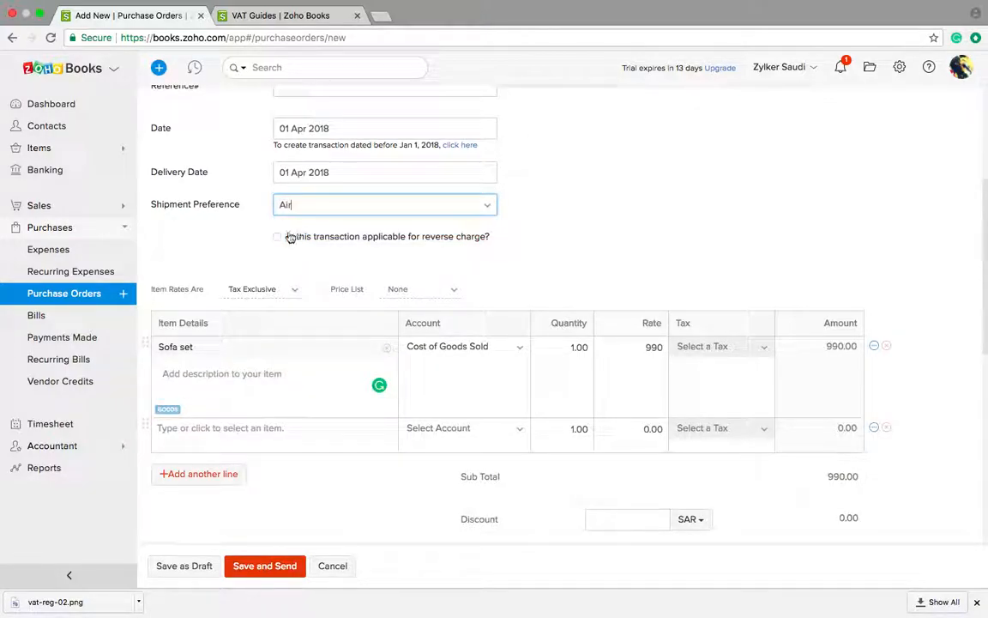
{"action": "double_click", "coordinate": [289, 237]}
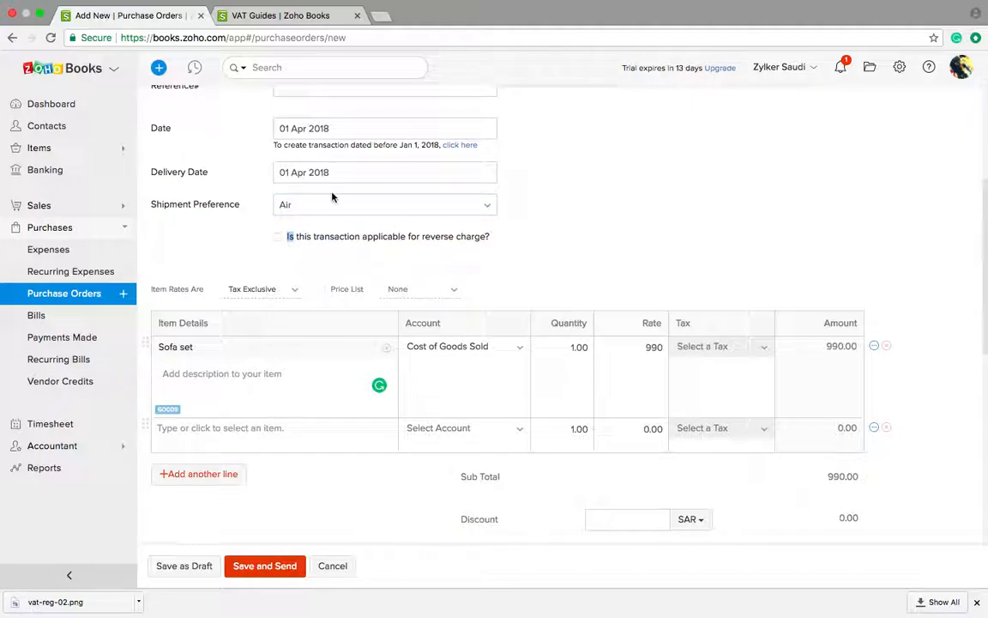
{"action": "scroll", "coordinate": [273, 214], "scroll_direction": "up", "scroll_amount": 2}
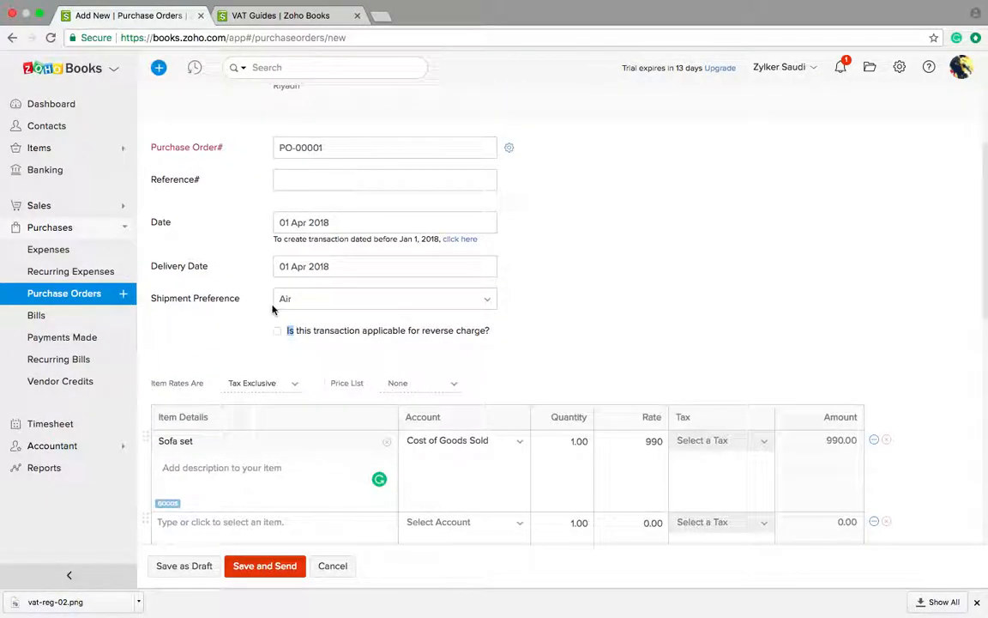
{"action": "scroll", "coordinate": [348, 361], "scroll_direction": "down", "scroll_amount": 10}
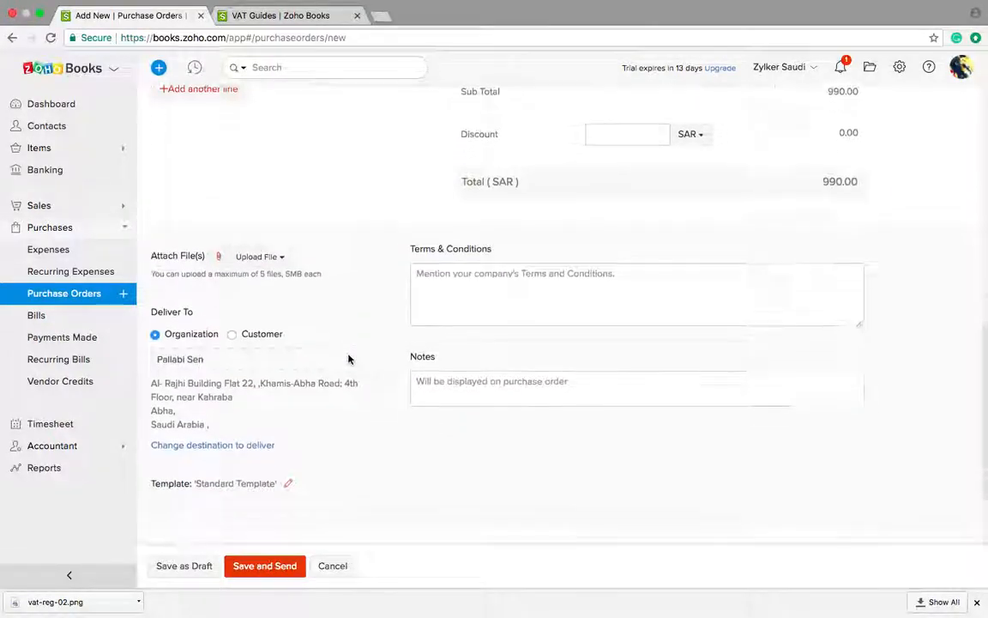
Step: Save purchase order PO-00001 for SAR990.00 without emailing it to the vendor
{"action": "left_click", "coordinate": [247, 567]}
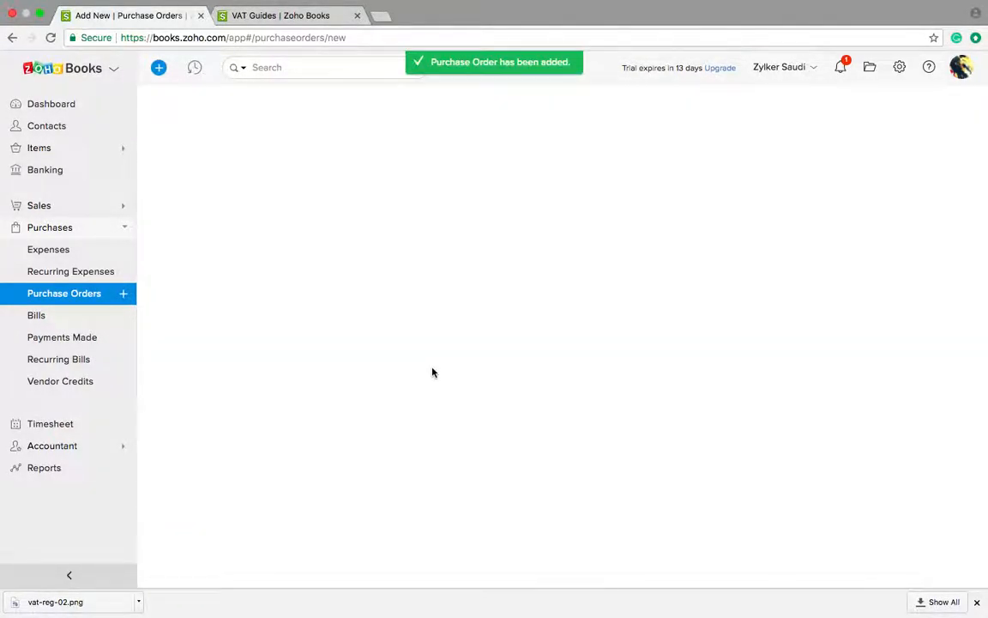
{"action": "scroll", "coordinate": [453, 292], "scroll_direction": "down", "scroll_amount": 1}
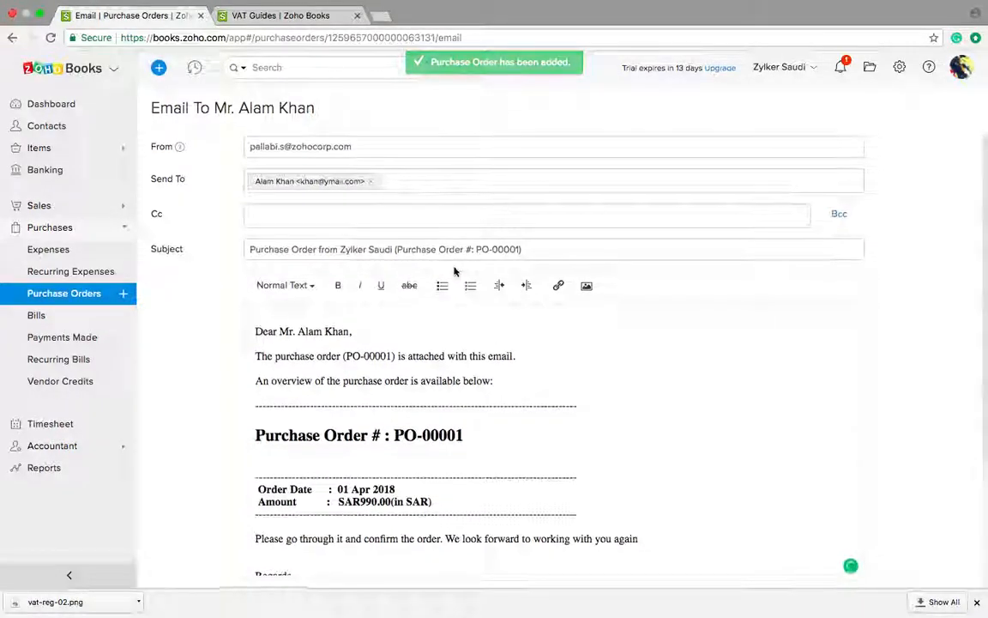
{"action": "scroll", "coordinate": [416, 362], "scroll_direction": "down", "scroll_amount": 4}
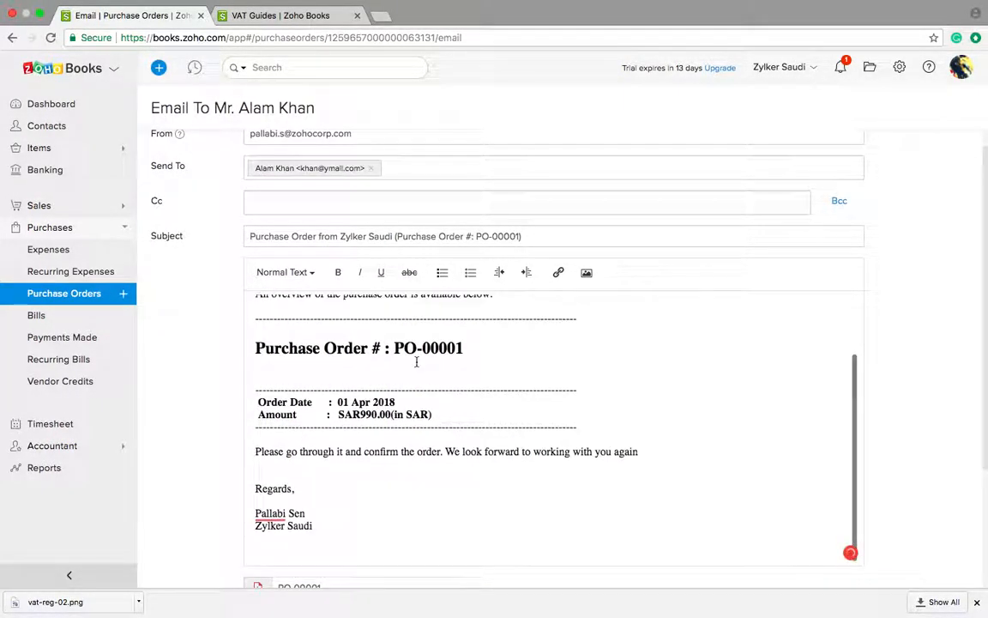
{"action": "scroll", "coordinate": [416, 362], "scroll_direction": "down", "scroll_amount": 5}
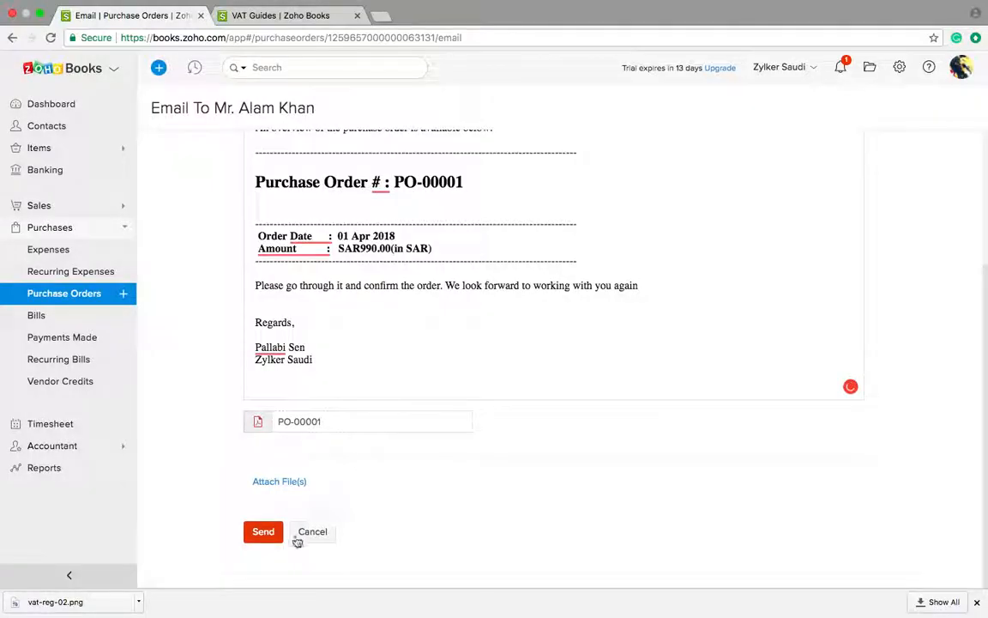
{"action": "left_click", "coordinate": [312, 533]}
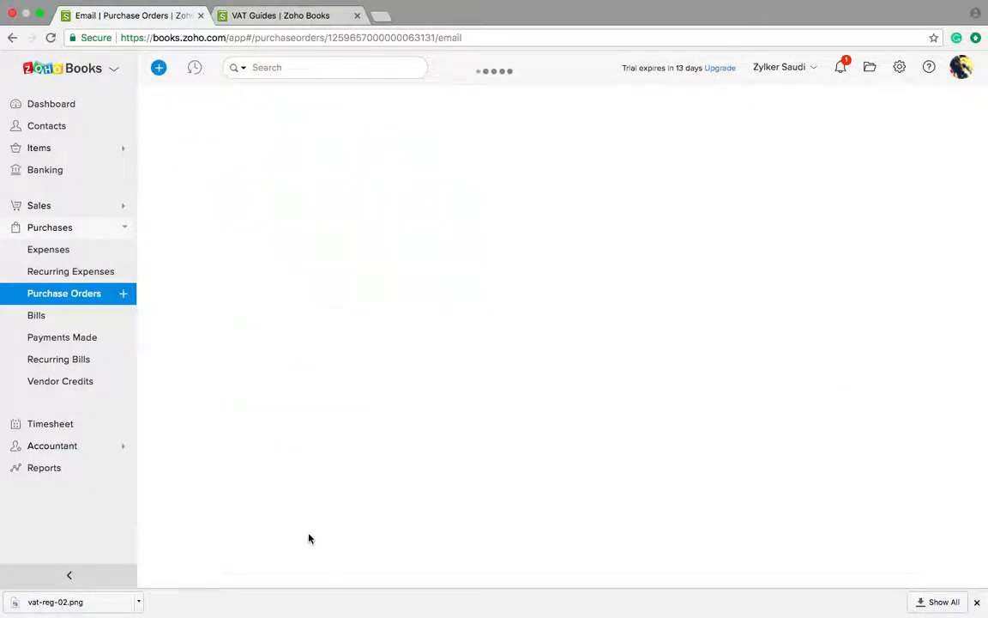
{"action": "left_click", "coordinate": [75, 316]}
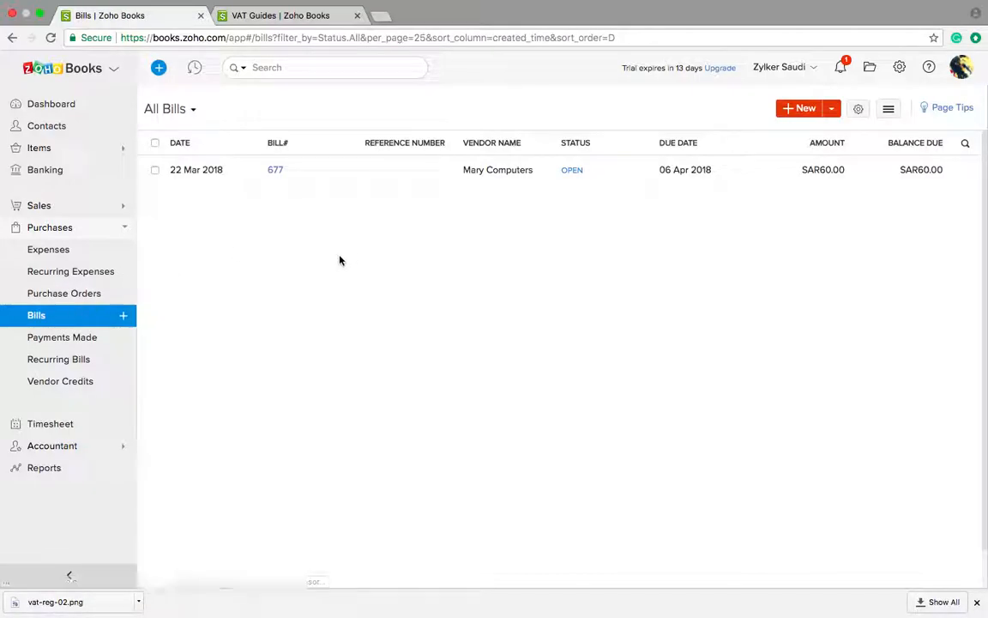
Step: Start a new bill from Mary Computers and enter bill number 898
{"action": "left_click", "coordinate": [787, 107]}
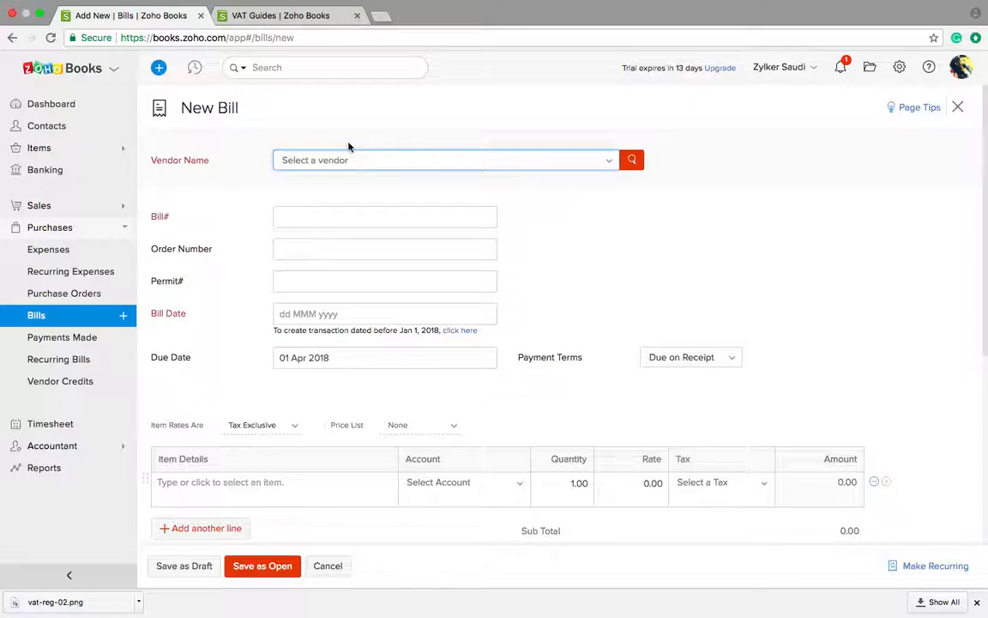
{"action": "left_click", "coordinate": [335, 170]}
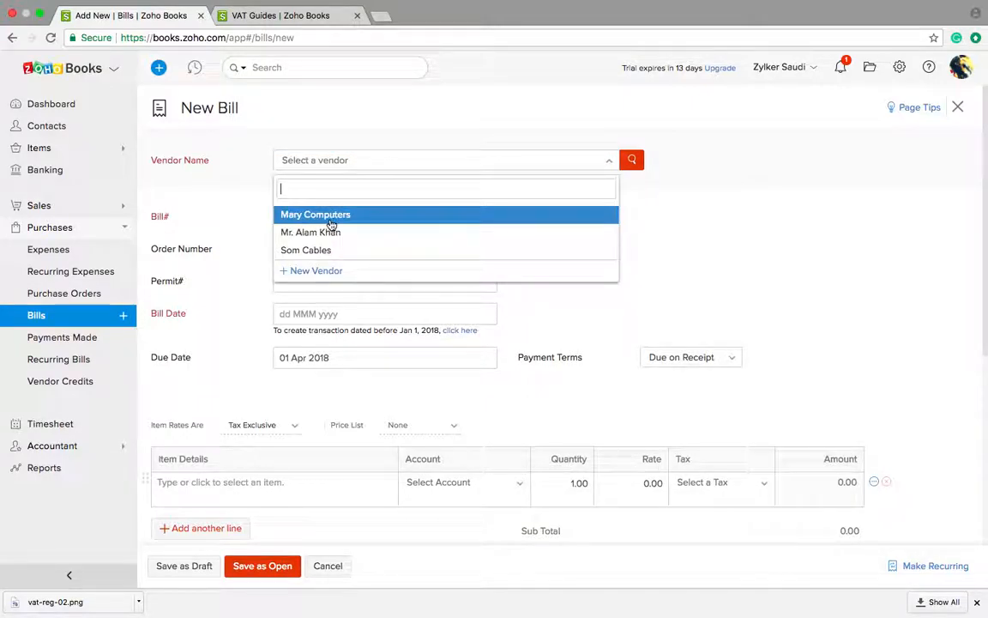
{"action": "left_click", "coordinate": [331, 221]}
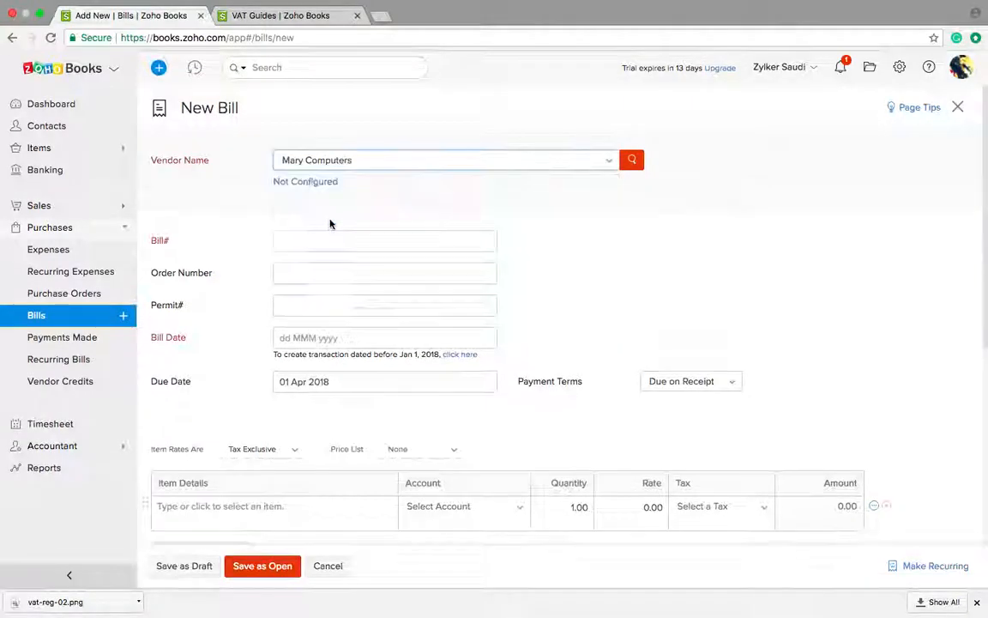
{"action": "scroll", "coordinate": [286, 218], "scroll_direction": "down", "scroll_amount": 2}
{"action": "left_click", "coordinate": [302, 175]}
{"action": "type", "text": "898"}
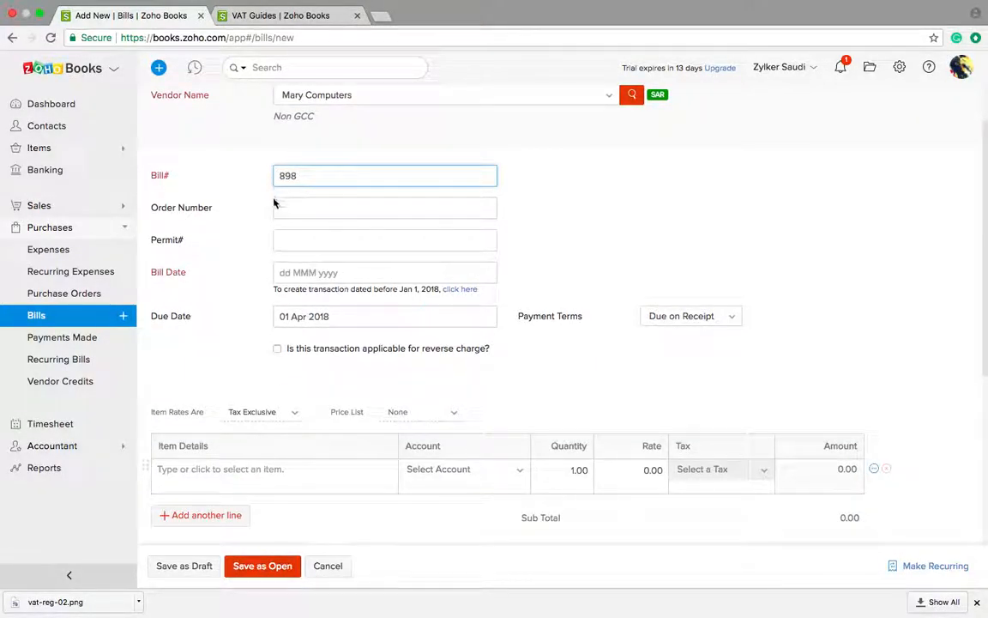
Step: Set the bill date to 03 Apr 2018 and payment terms to Net 45
{"action": "left_click", "coordinate": [282, 272]}
{"action": "left_click", "coordinate": [336, 370]}
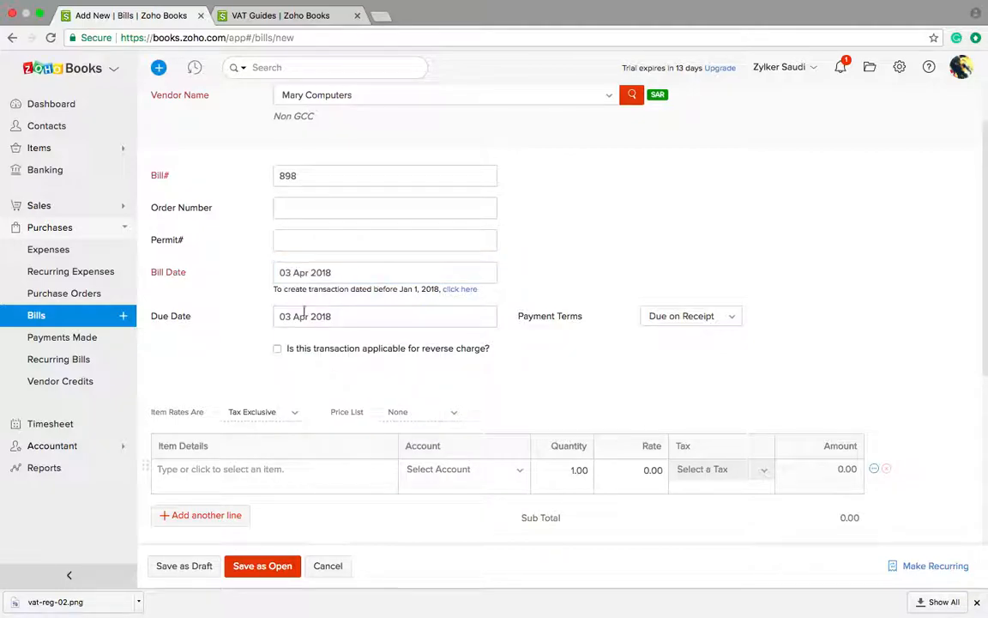
{"action": "left_click", "coordinate": [418, 316]}
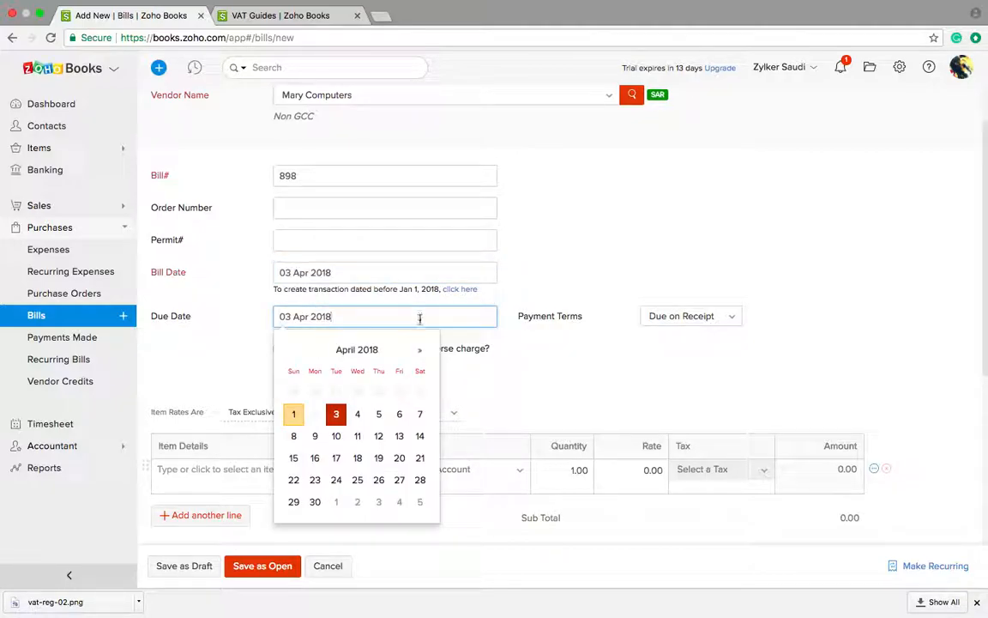
{"action": "left_click", "coordinate": [378, 415]}
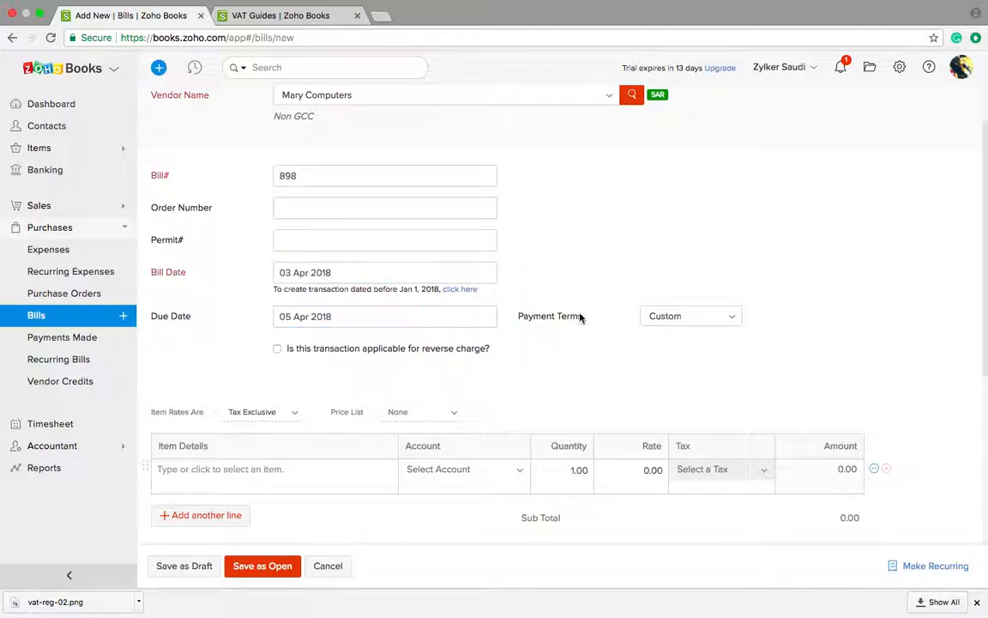
{"action": "left_click", "coordinate": [686, 317]}
{"action": "scroll", "coordinate": [674, 412], "scroll_direction": "up", "scroll_amount": 3}
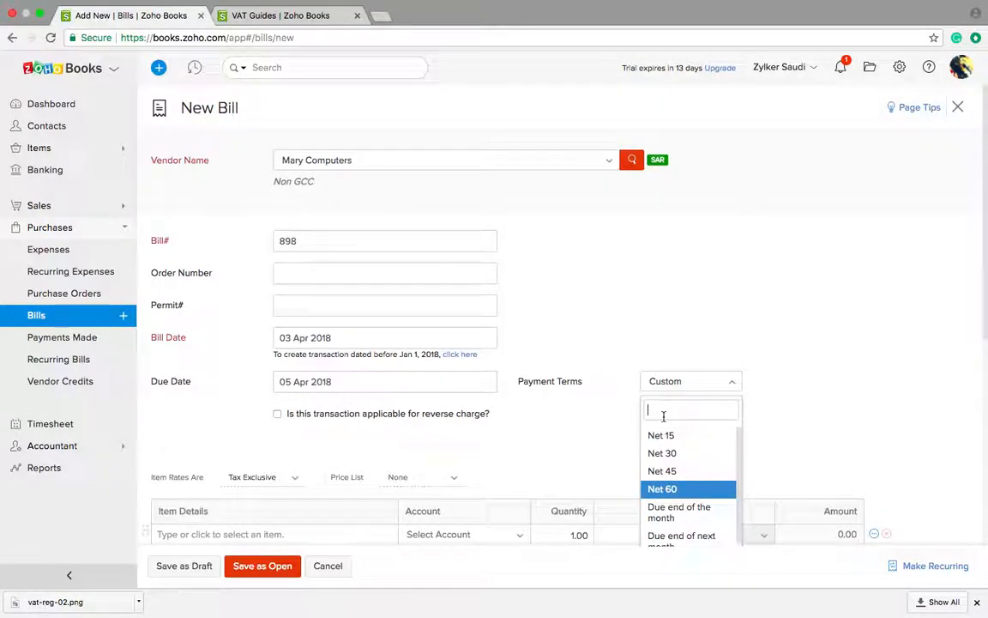
{"action": "scroll", "coordinate": [595, 444], "scroll_direction": "down", "scroll_amount": 2}
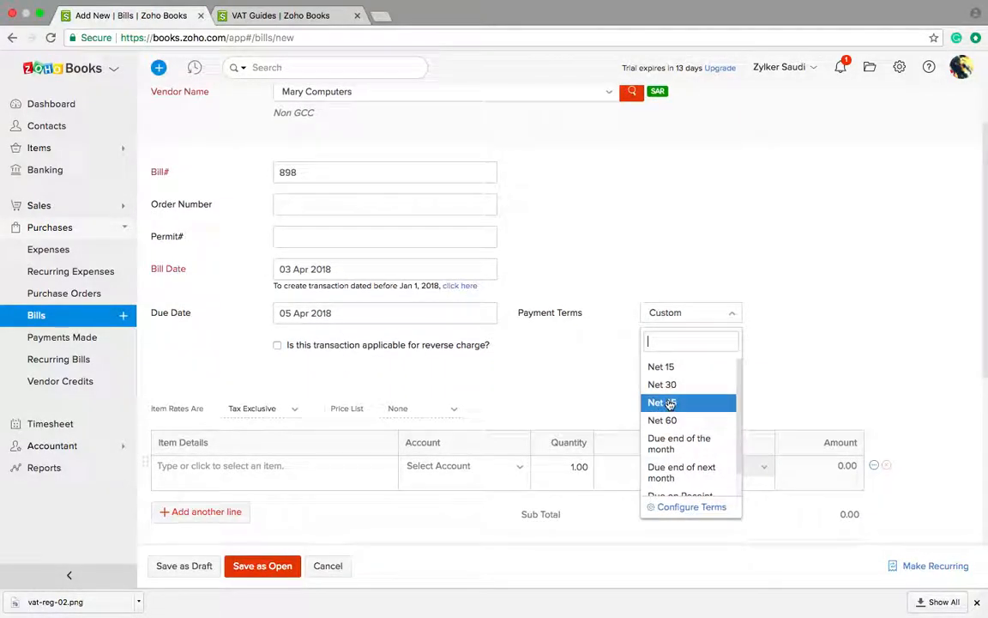
{"action": "scroll", "coordinate": [675, 441], "scroll_direction": "down", "scroll_amount": 1}
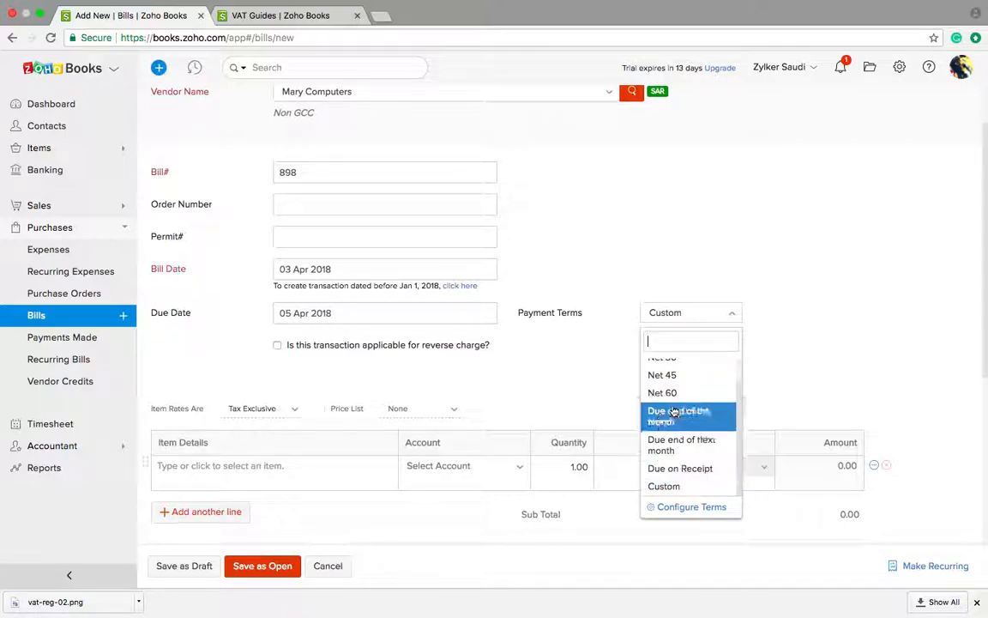
{"action": "left_click", "coordinate": [663, 378]}
Step: Mark the bill as reverse charge, add Sofa set, and save it as open
{"action": "scroll", "coordinate": [513, 392], "scroll_direction": "down", "scroll_amount": 2}
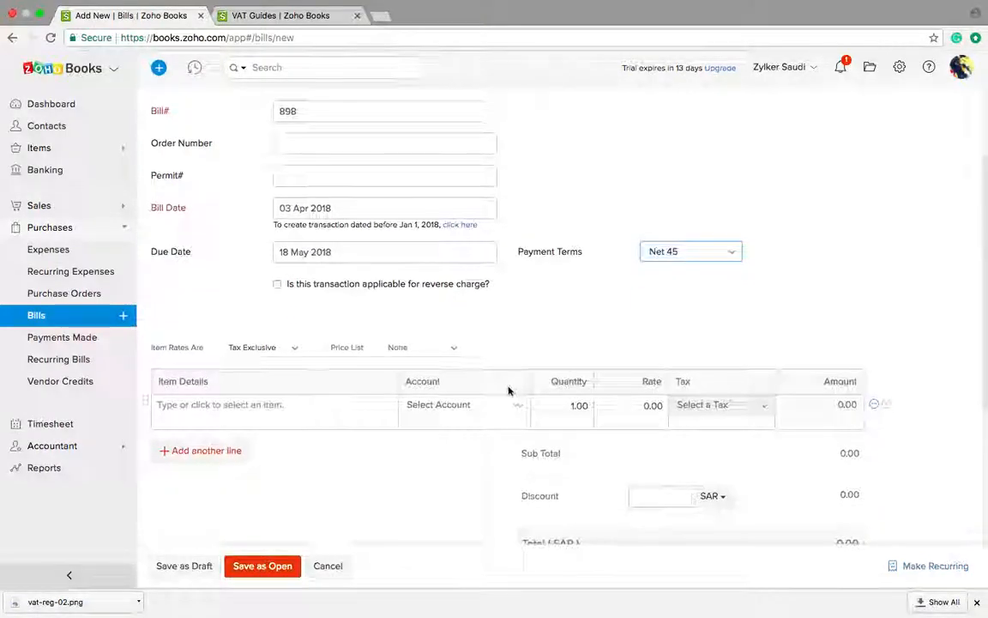
{"action": "left_click", "coordinate": [276, 285]}
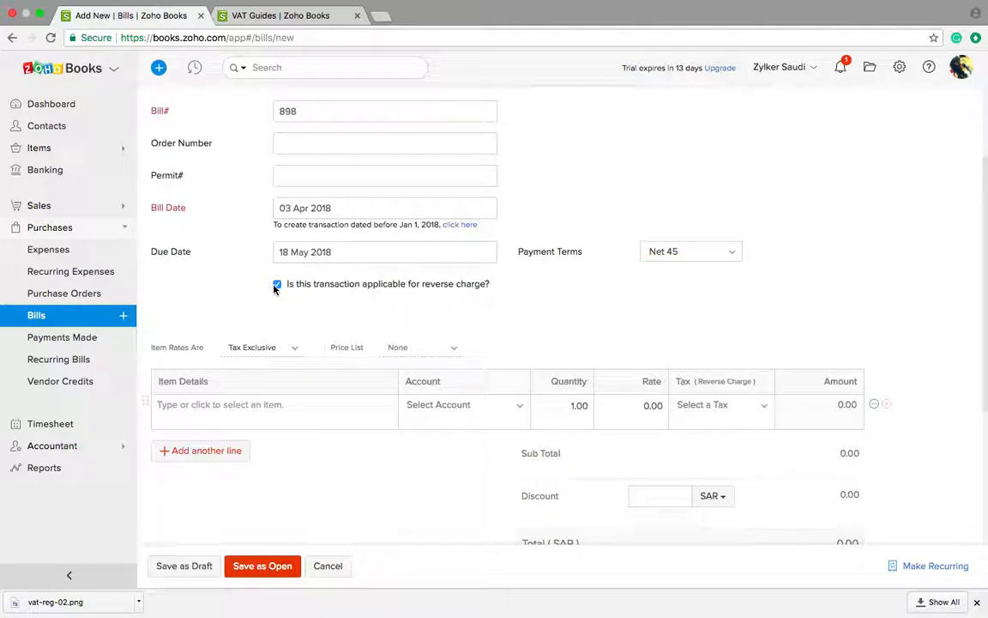
{"action": "scroll", "coordinate": [240, 334], "scroll_direction": "down", "scroll_amount": 3}
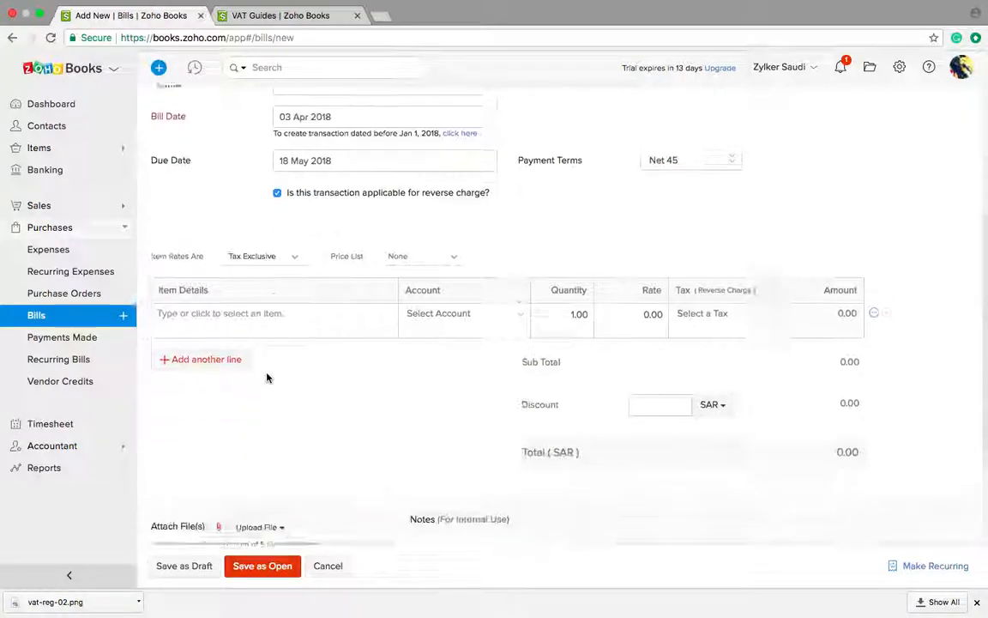
{"action": "left_click", "coordinate": [241, 300]}
{"action": "left_click", "coordinate": [220, 352]}
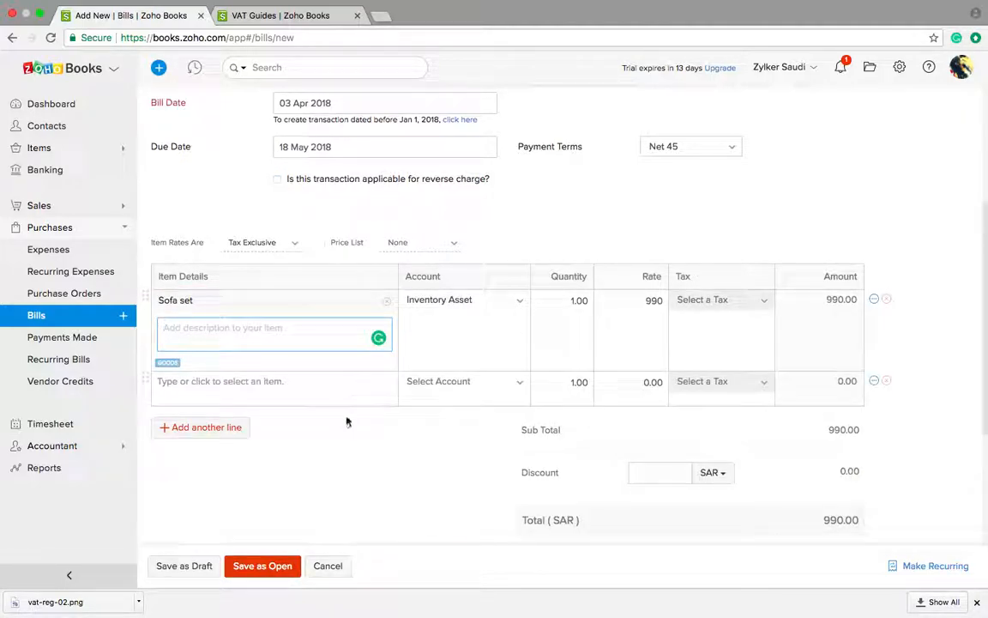
{"action": "scroll", "coordinate": [347, 420], "scroll_direction": "down", "scroll_amount": 5}
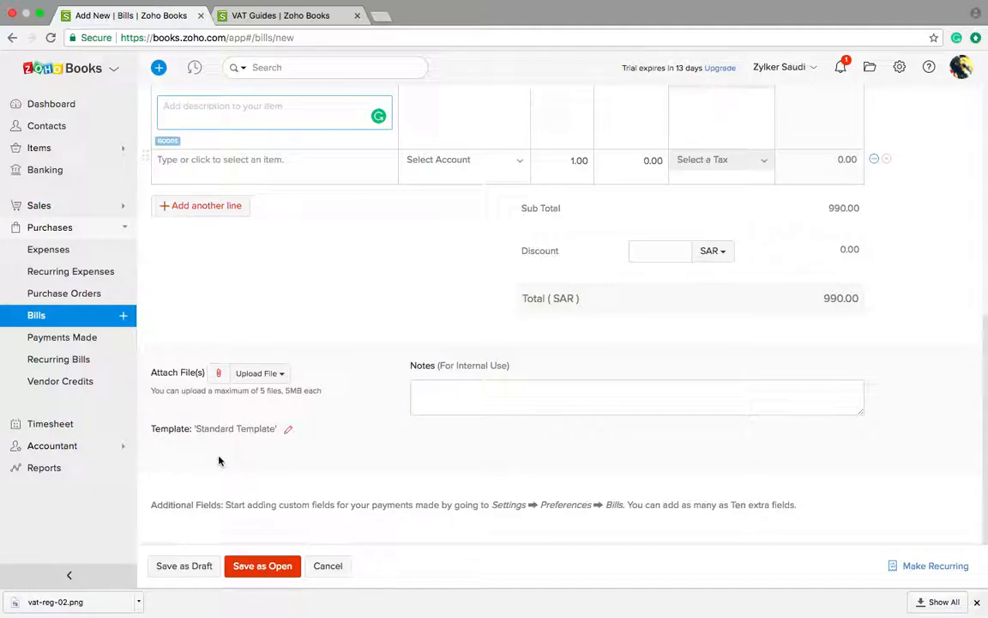
{"action": "left_click", "coordinate": [255, 569]}
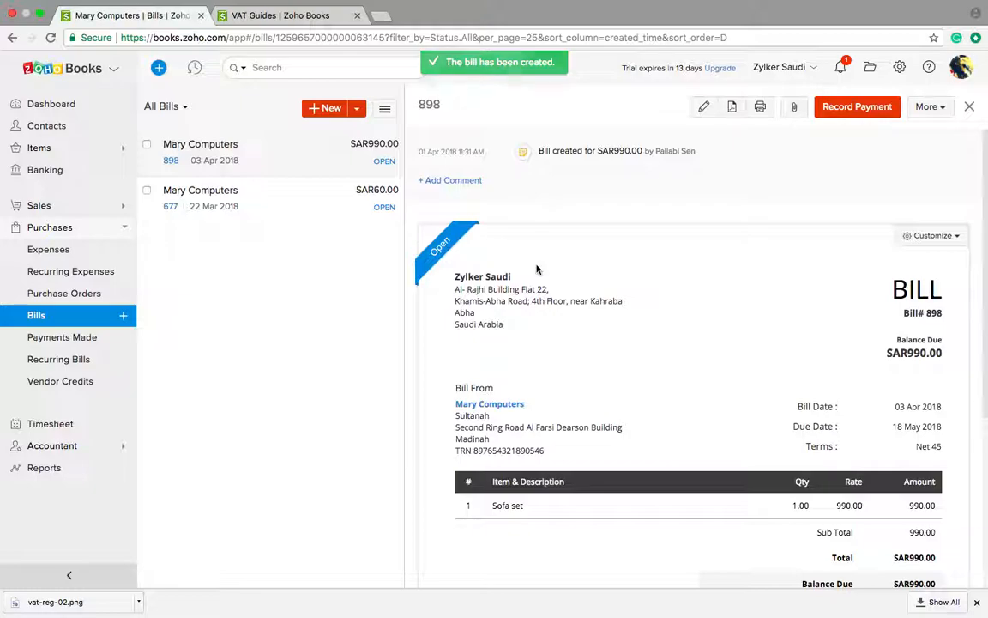
Step: Record the full SAR990 cash payment from Petty Cash against bill 898
{"action": "mouse_move", "coordinate": [445, 255]}
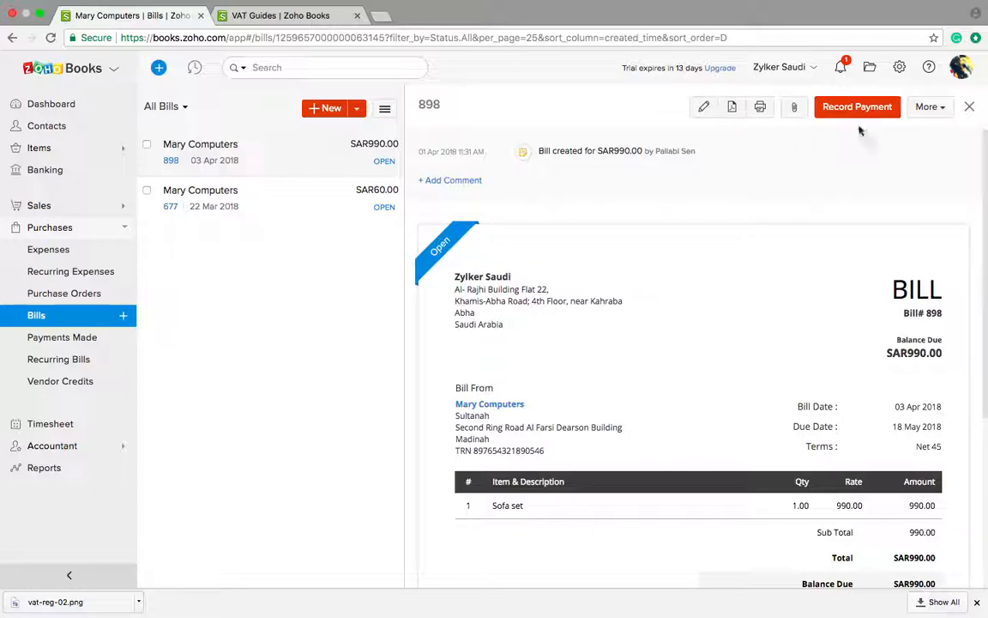
{"action": "left_click", "coordinate": [917, 110]}
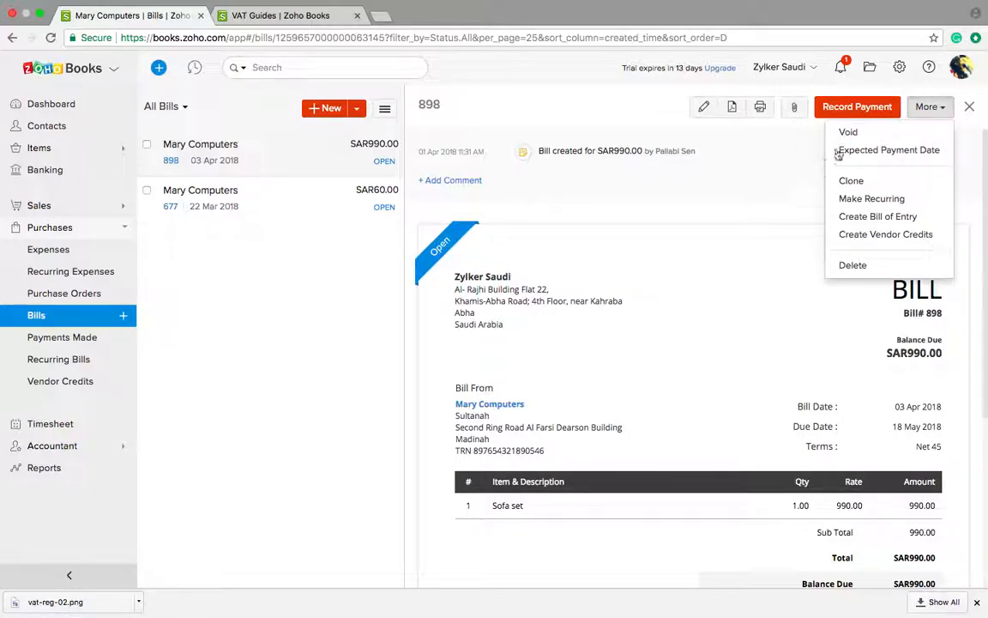
{"action": "left_click", "coordinate": [796, 141]}
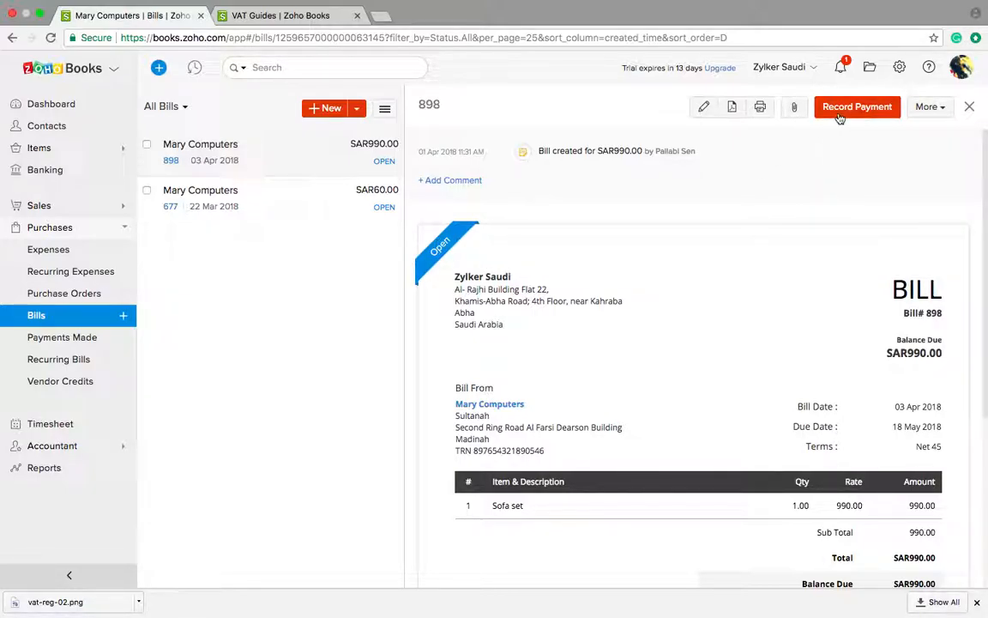
{"action": "left_click", "coordinate": [857, 107]}
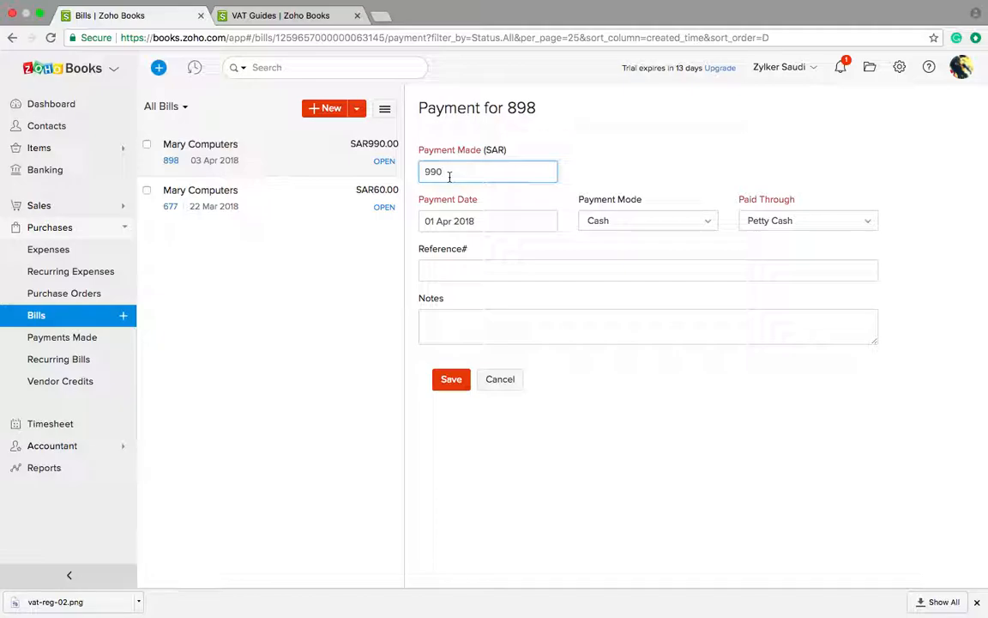
{"action": "left_click", "coordinate": [451, 380]}
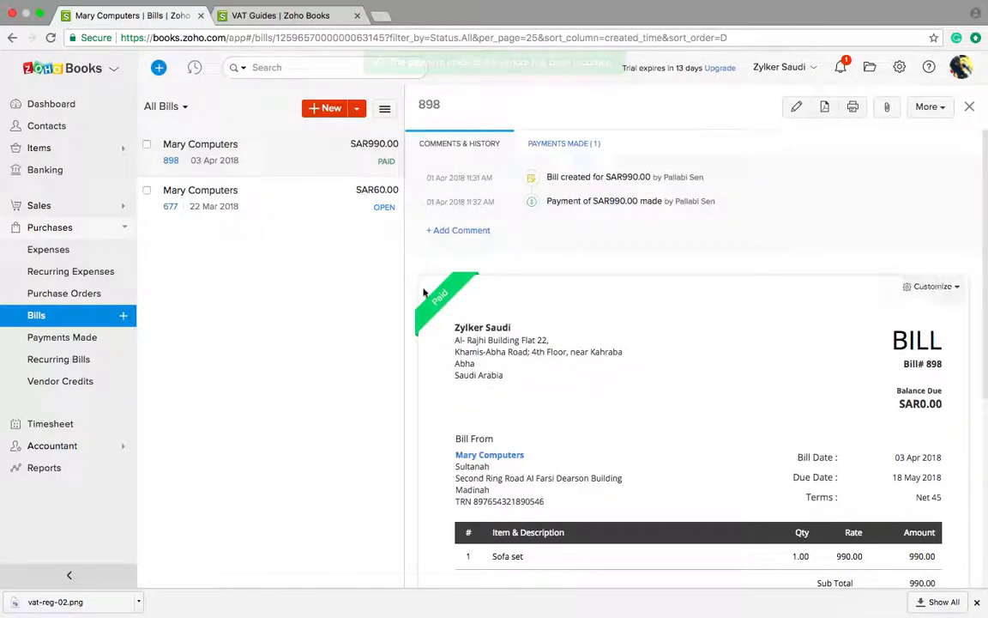
{"action": "left_click", "coordinate": [927, 106]}
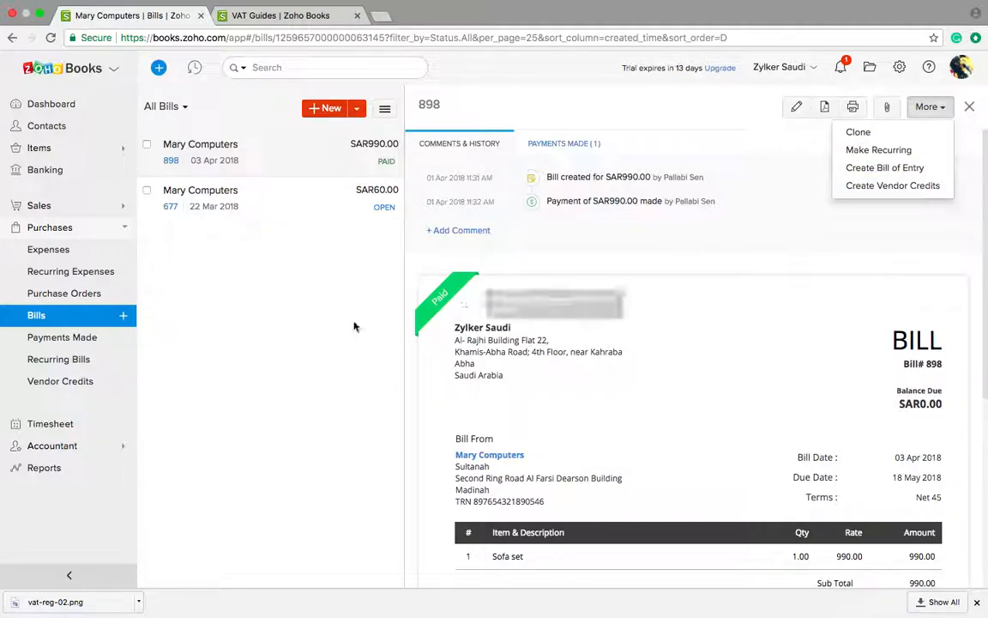
{"action": "left_click", "coordinate": [300, 320]}
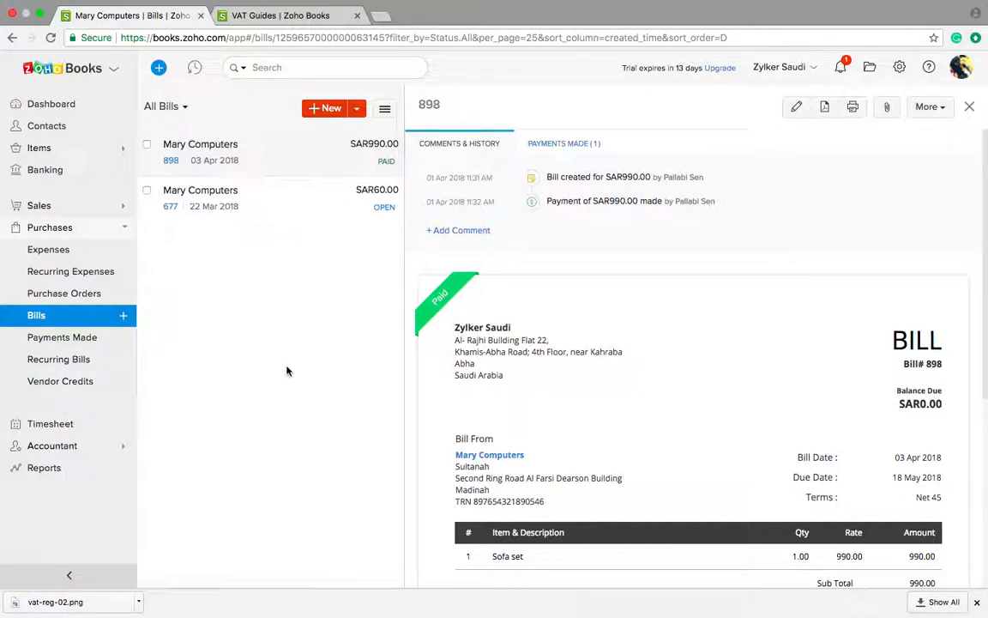
Step: Advance the slide deck from slide 13 to slide 15, 'Filing your VAT Returns'
{"action": "key", "text": "ctrl+Left"}
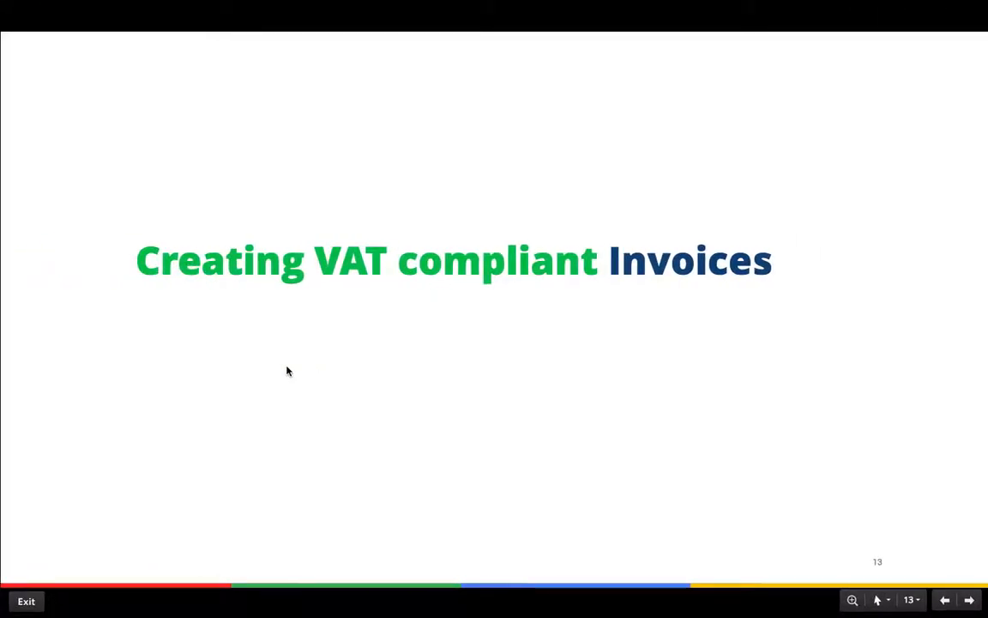
{"action": "key", "text": "Right"}
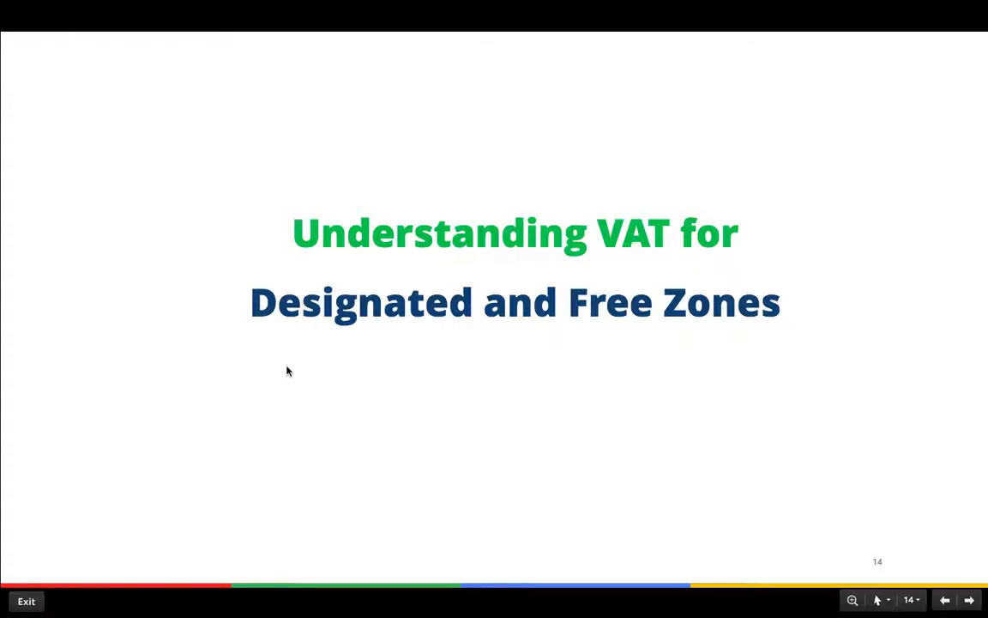
{"action": "key", "text": "Right"}
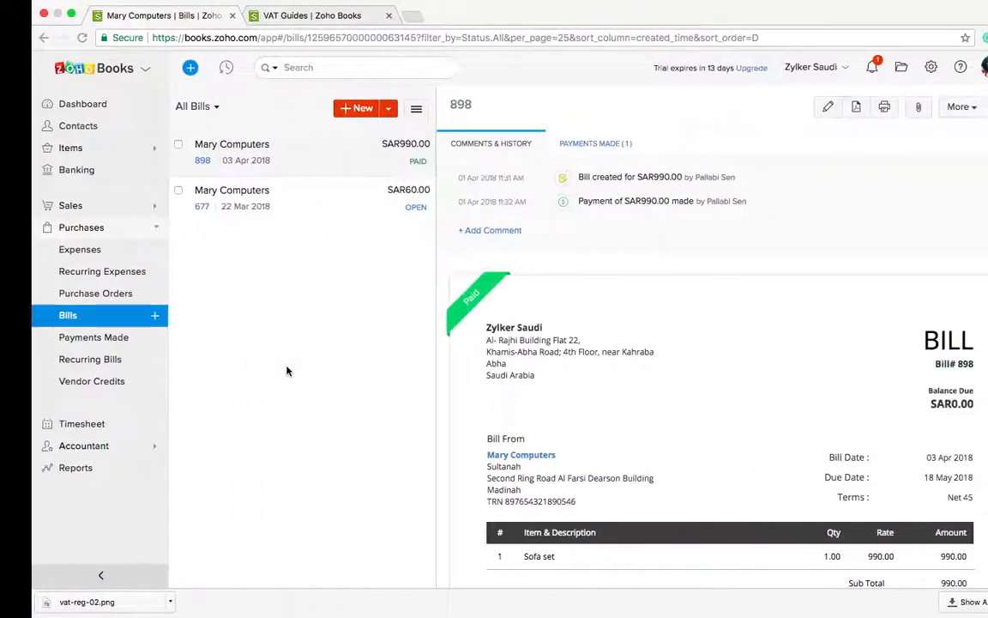
Step: View the Shop set up - Classic timesheet project, then open the Reports overview
{"action": "left_click", "coordinate": [75, 429]}
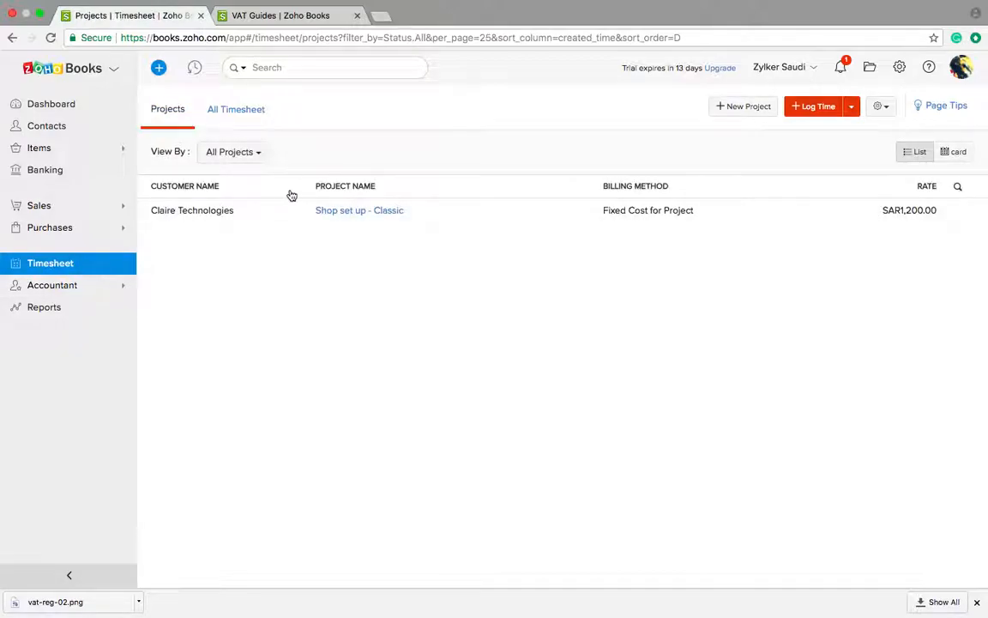
{"action": "left_click", "coordinate": [372, 212]}
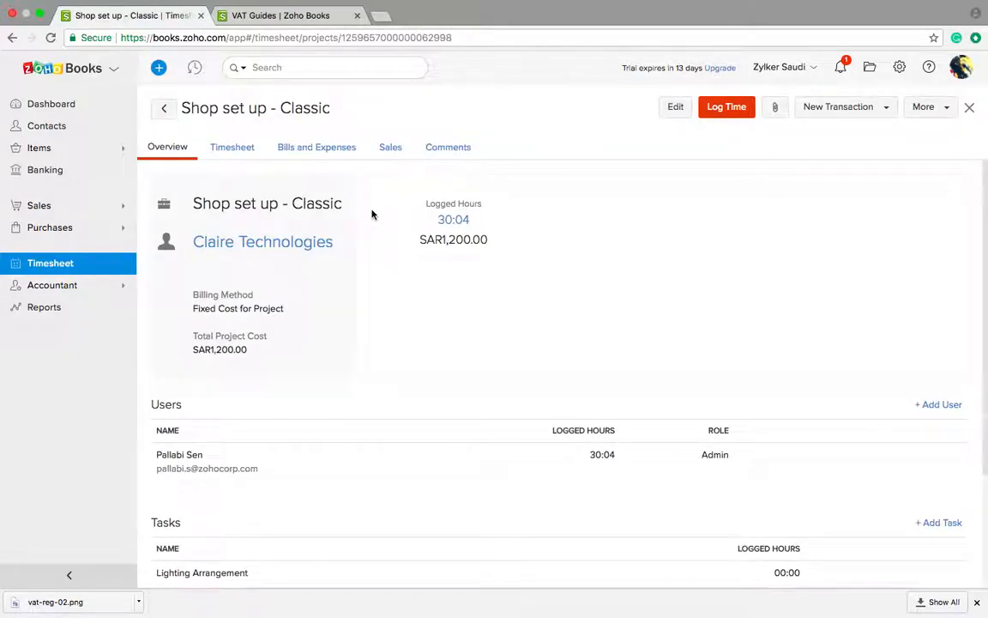
{"action": "left_click", "coordinate": [52, 310]}
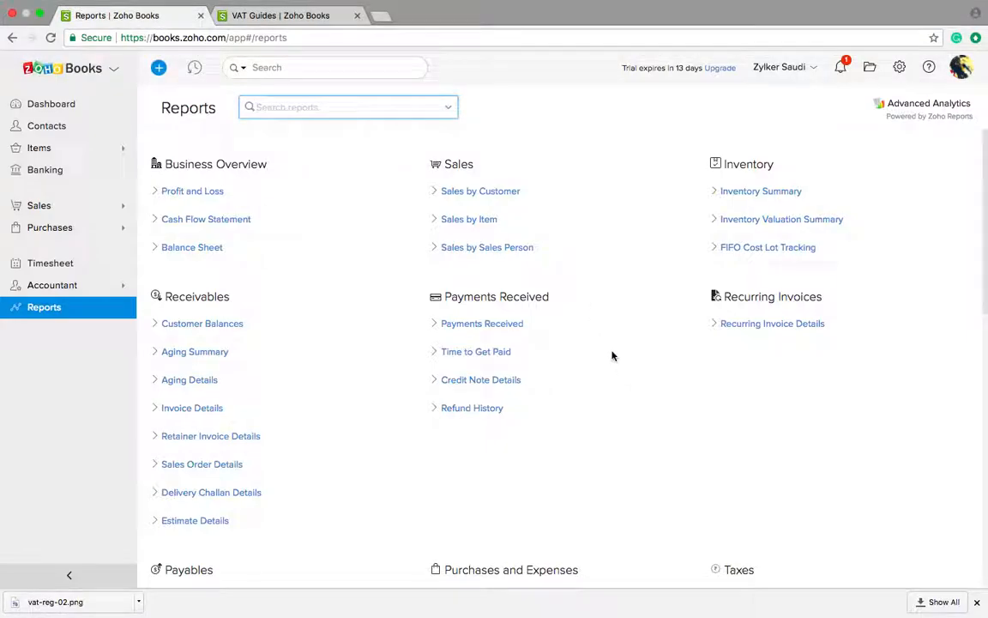
Step: Open Tax Returns under the Taxes reports and select the unfiled March 2018 return
{"action": "scroll", "coordinate": [613, 355], "scroll_direction": "down", "scroll_amount": 5}
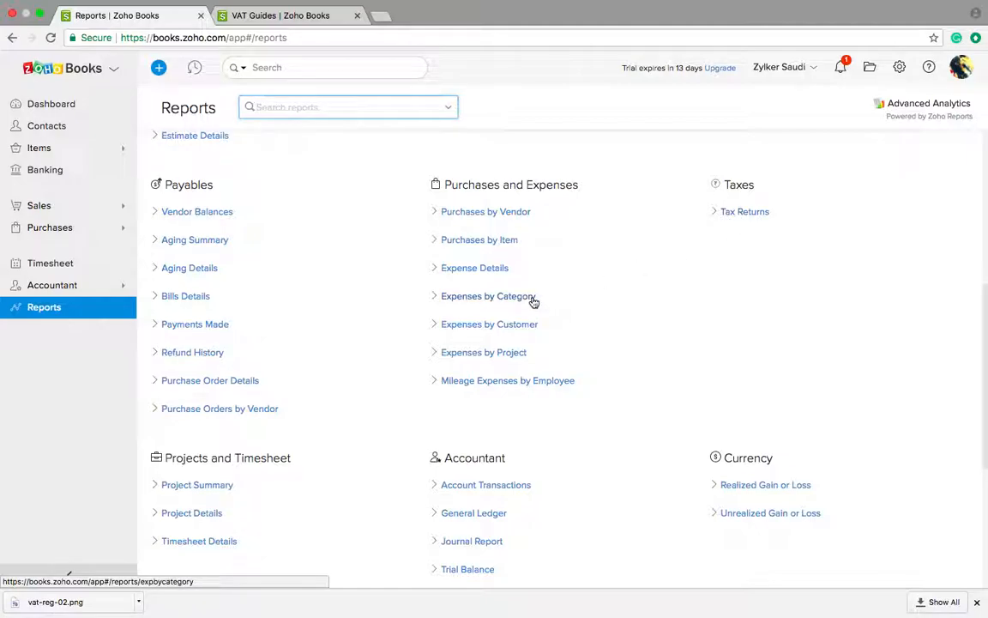
{"action": "scroll", "coordinate": [352, 275], "scroll_direction": "up", "scroll_amount": 5}
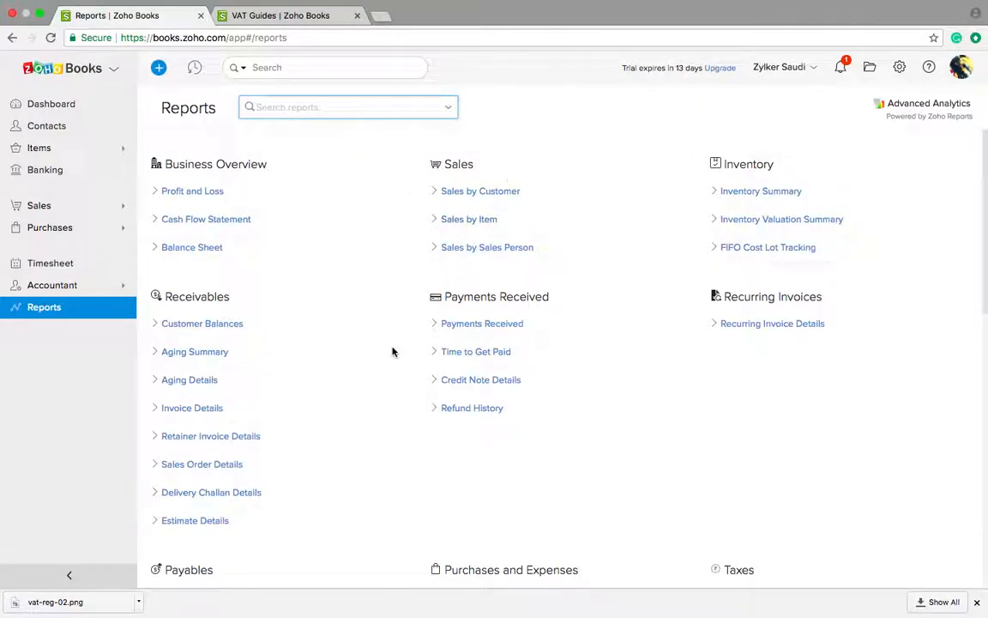
{"action": "scroll", "coordinate": [393, 350], "scroll_direction": "down", "scroll_amount": 6}
{"action": "scroll", "coordinate": [393, 350], "scroll_direction": "up", "scroll_amount": 3}
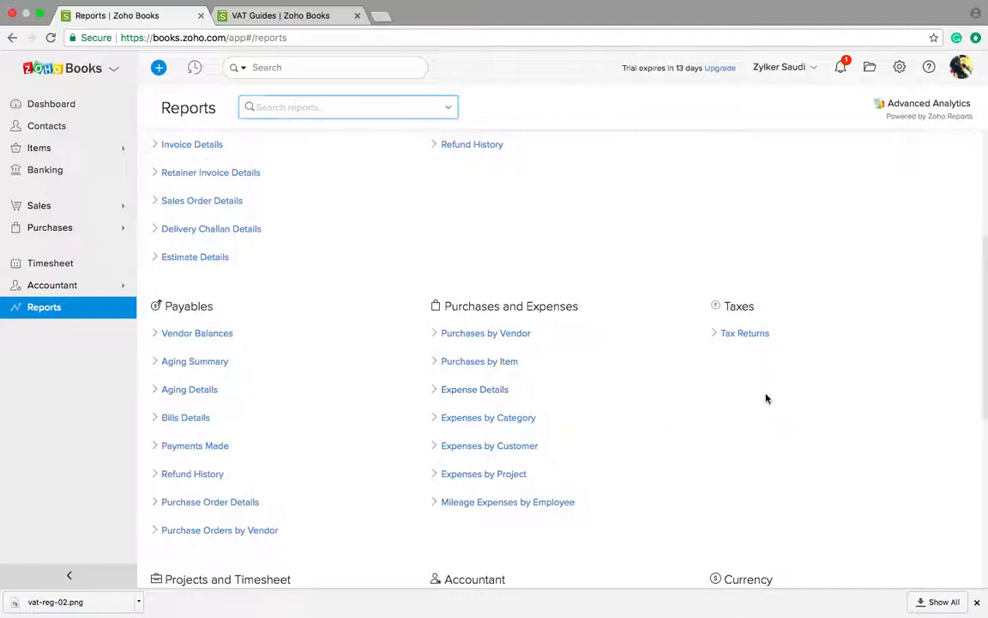
{"action": "left_click", "coordinate": [729, 332]}
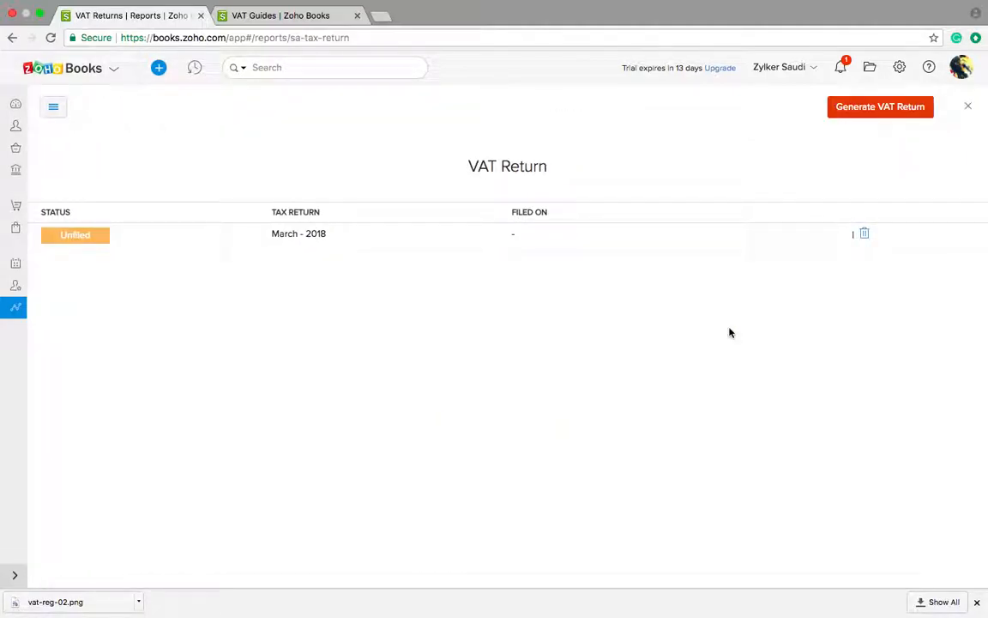
{"action": "left_click", "coordinate": [69, 244]}
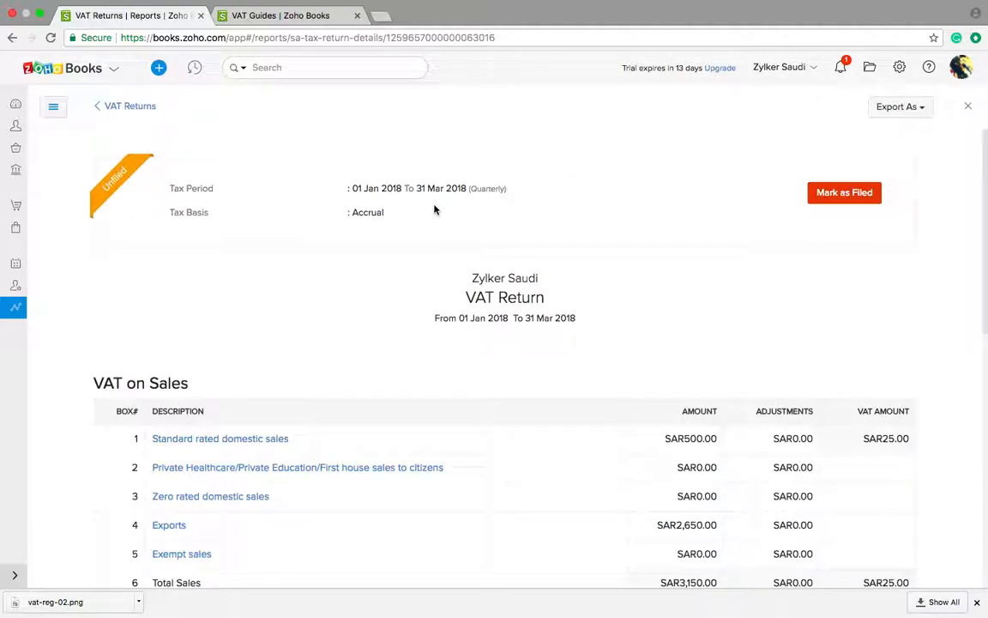
Step: Scroll through the return's sales, purchases and SAR-85.00 net VAT due
{"action": "scroll", "coordinate": [656, 307], "scroll_direction": "down", "scroll_amount": 5}
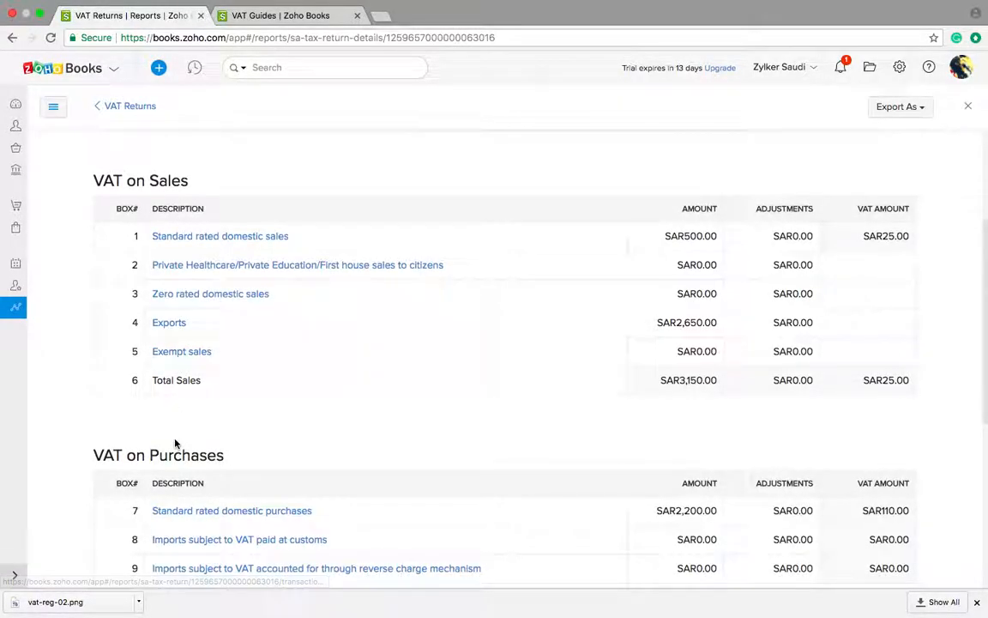
{"action": "scroll", "coordinate": [176, 442], "scroll_direction": "down", "scroll_amount": 8}
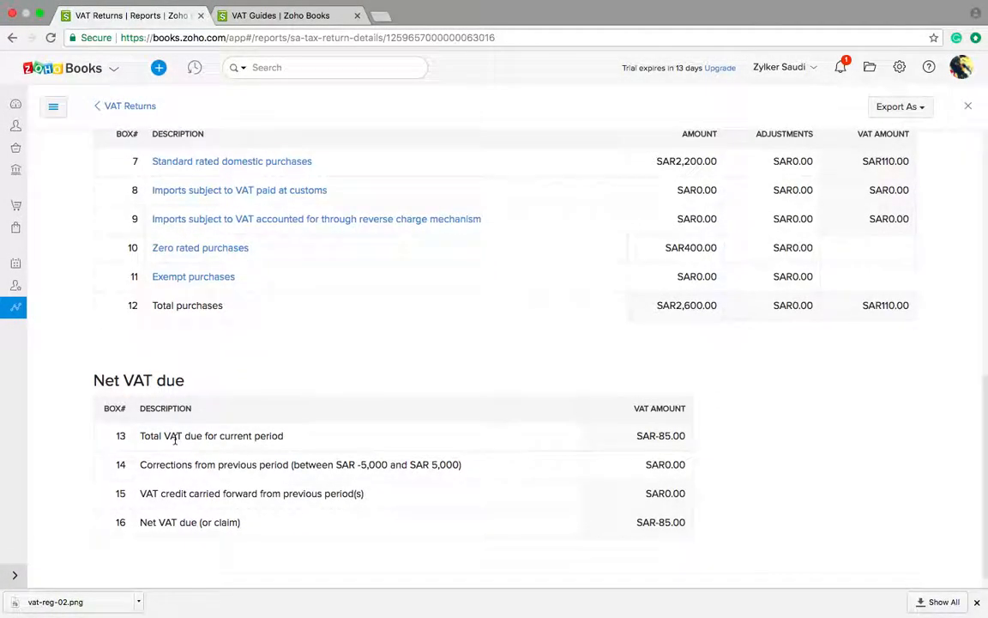
{"action": "scroll", "coordinate": [176, 441], "scroll_direction": "down", "scroll_amount": 1}
{"action": "scroll", "coordinate": [287, 375], "scroll_direction": "up", "scroll_amount": 13}
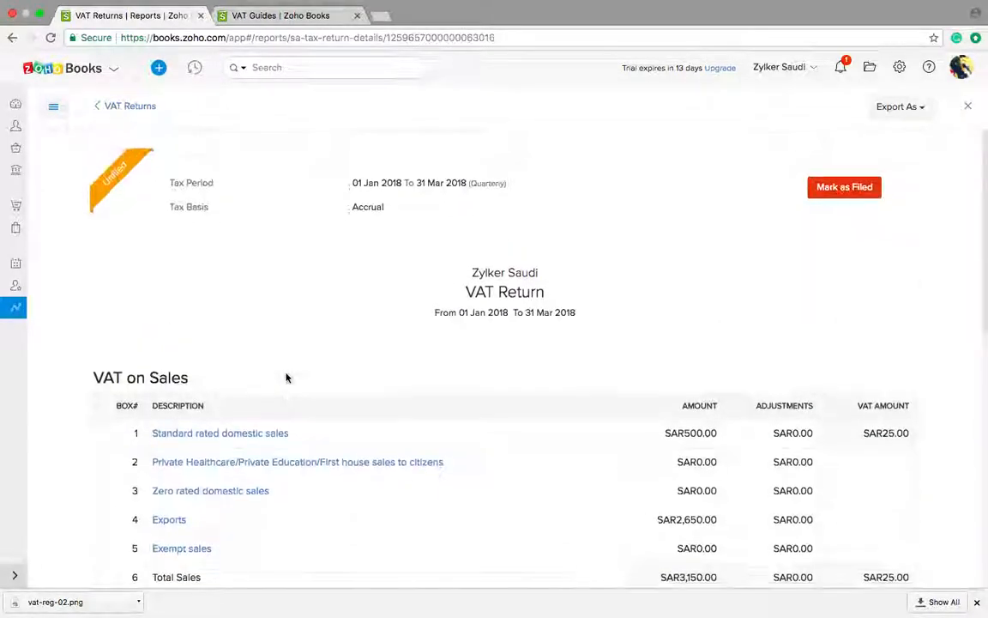
{"action": "scroll", "coordinate": [283, 377], "scroll_direction": "down", "scroll_amount": 2}
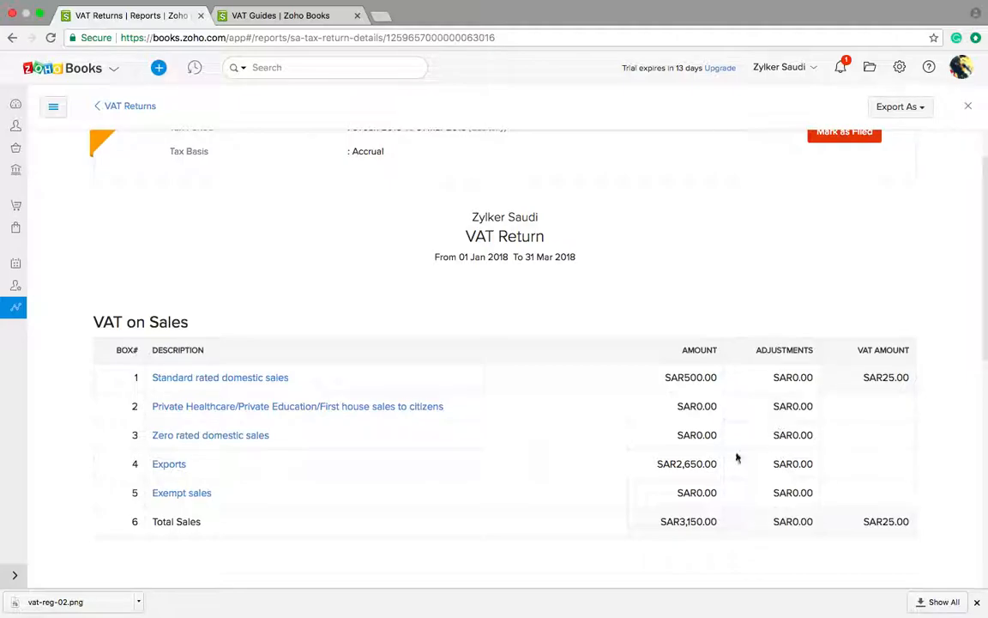
{"action": "scroll", "coordinate": [391, 489], "scroll_direction": "down", "scroll_amount": 5}
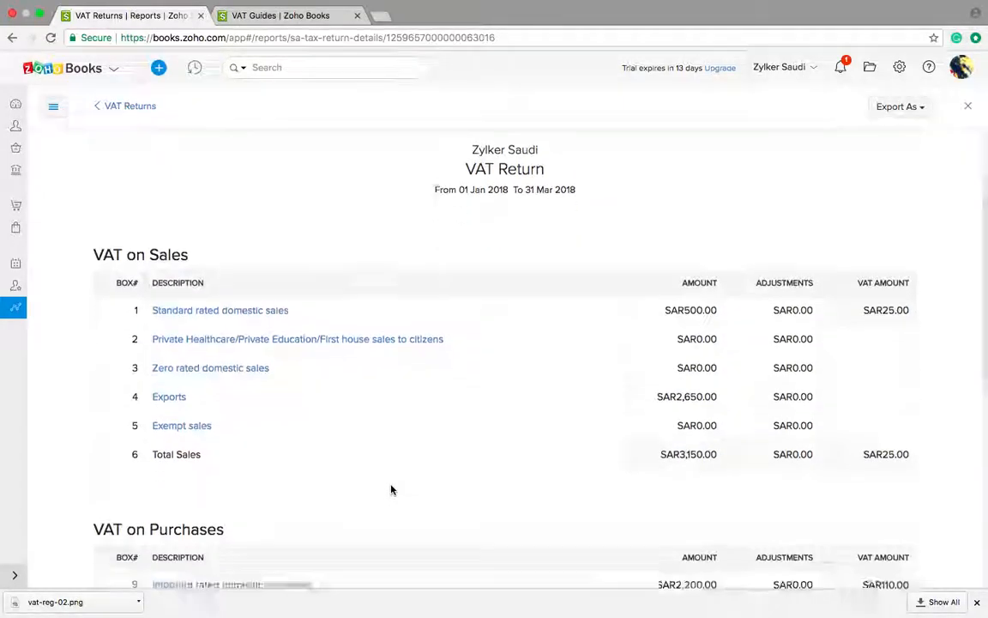
{"action": "scroll", "coordinate": [390, 488], "scroll_direction": "down", "scroll_amount": 4}
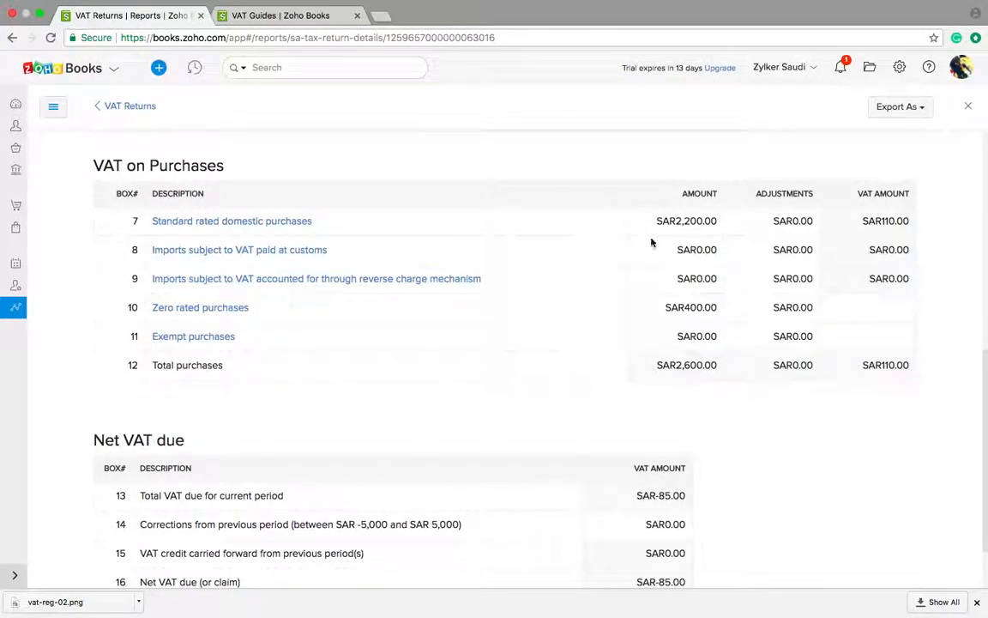
{"action": "scroll", "coordinate": [428, 487], "scroll_direction": "down", "scroll_amount": 2}
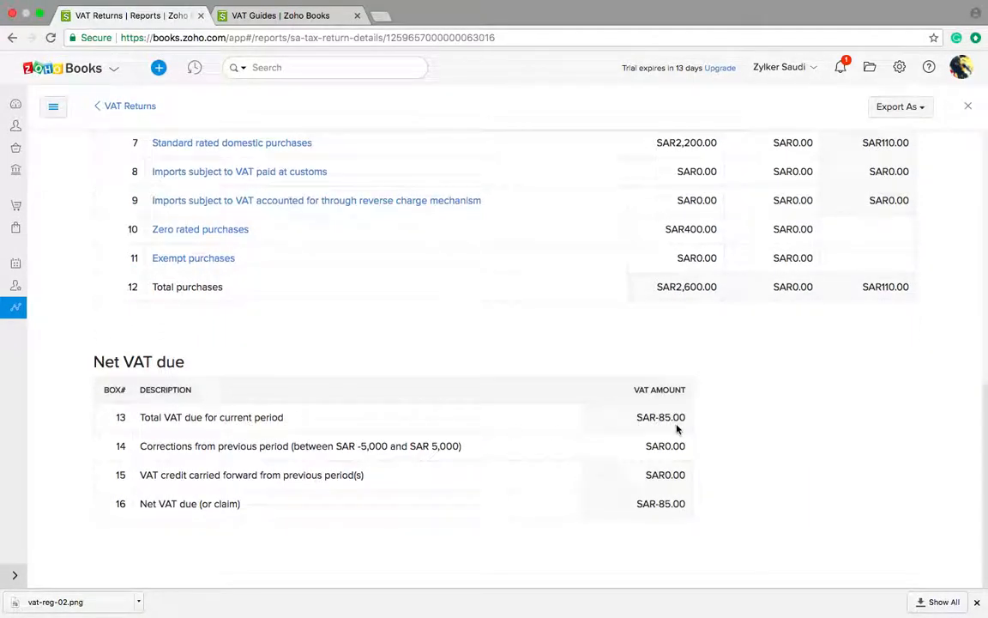
{"action": "scroll", "coordinate": [656, 496], "scroll_direction": "up", "scroll_amount": 8}
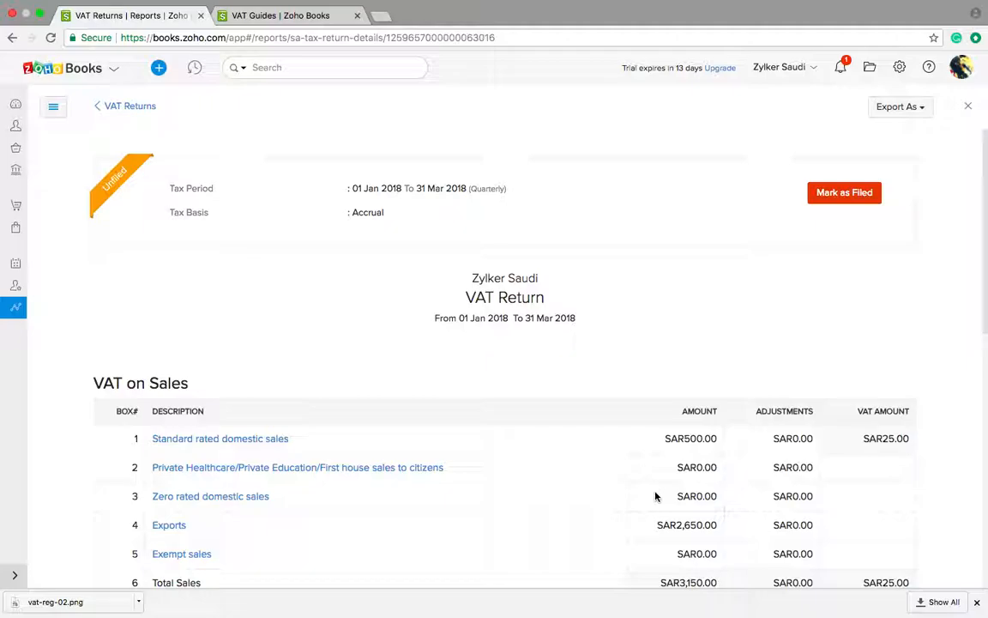
Step: Mark the Q1 2018 VAT return as filed on 01 Apr 2018
{"action": "left_click", "coordinate": [838, 200]}
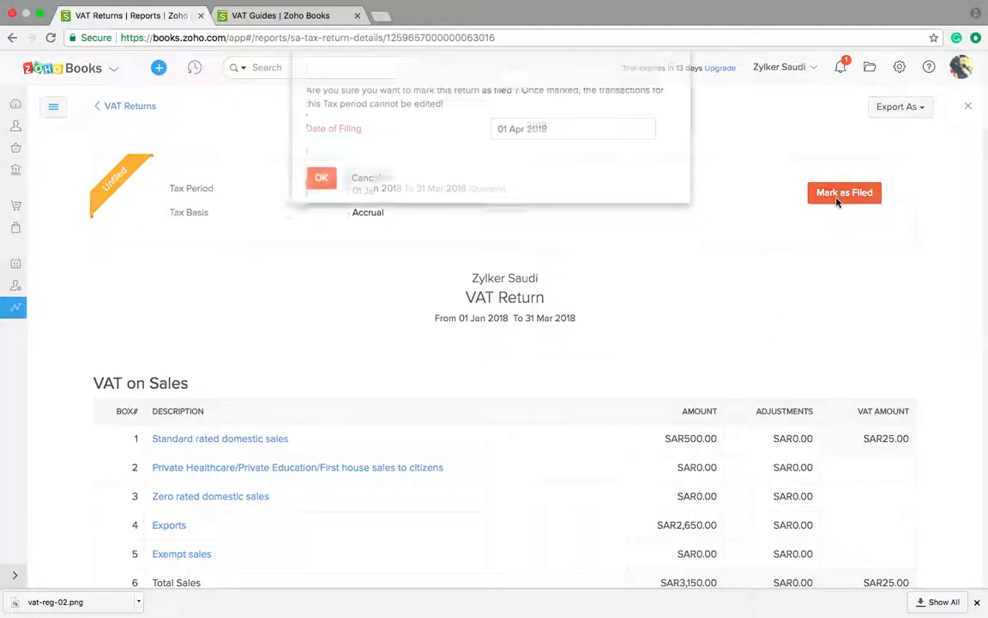
{"action": "left_click", "coordinate": [557, 152]}
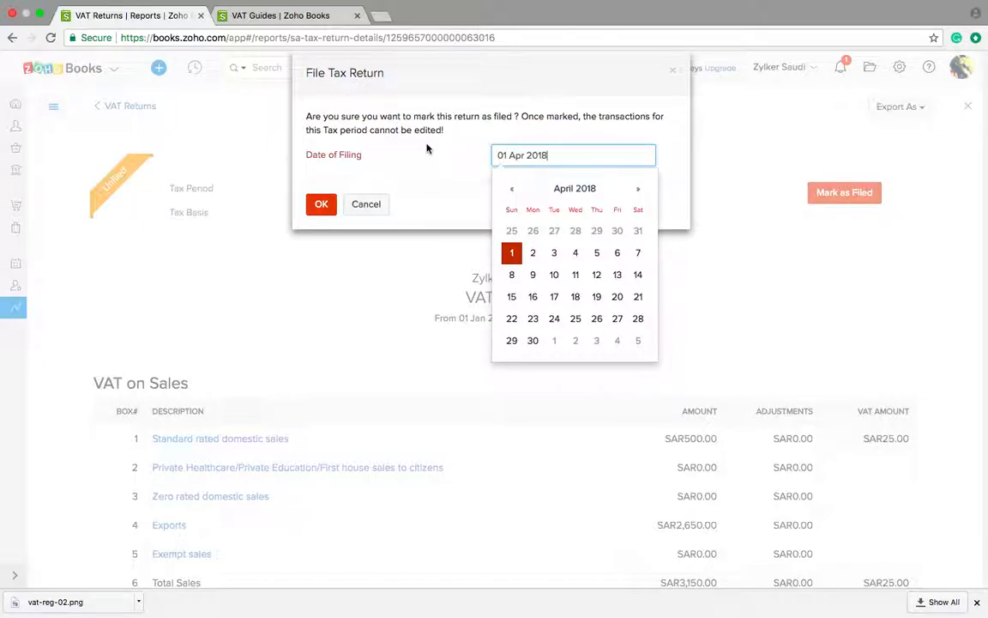
{"action": "left_click", "coordinate": [428, 148]}
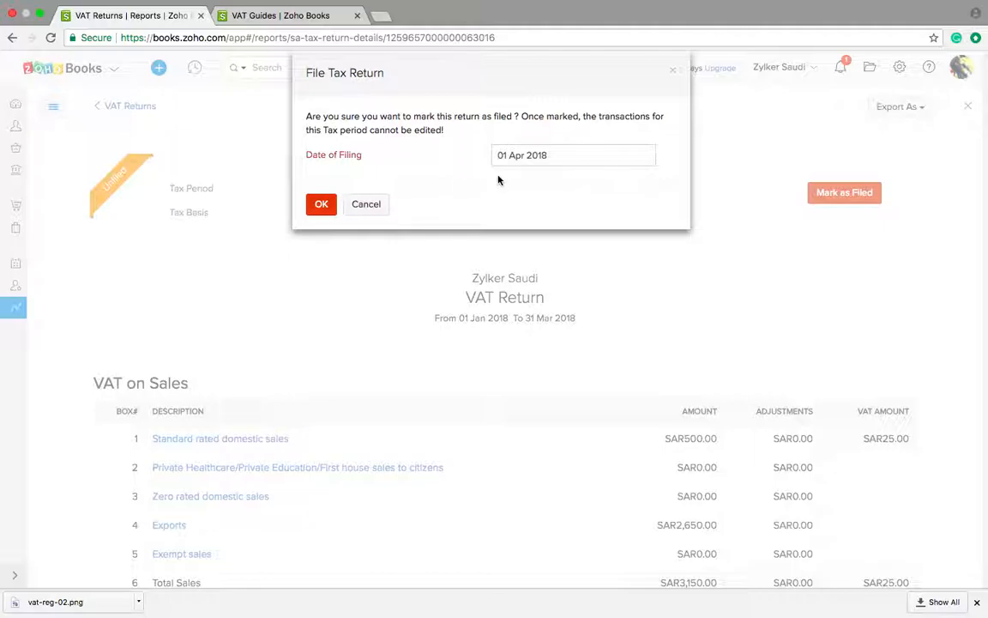
{"action": "left_click", "coordinate": [325, 210]}
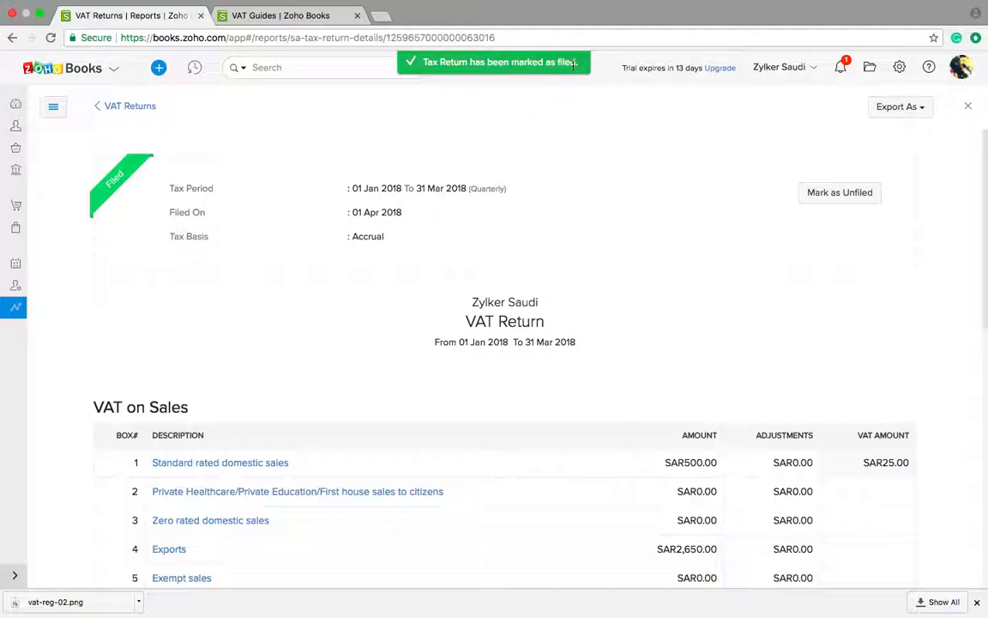
Step: Clear the unread notification and show the return's Export As format choices
{"action": "left_click", "coordinate": [841, 67]}
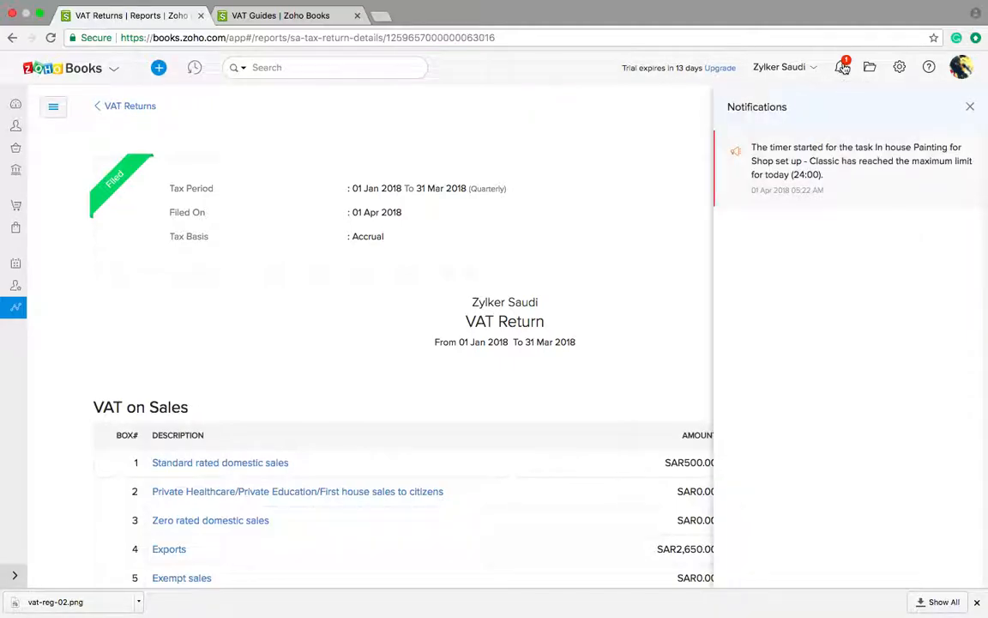
{"action": "left_click", "coordinate": [970, 106]}
{"action": "left_click", "coordinate": [897, 109]}
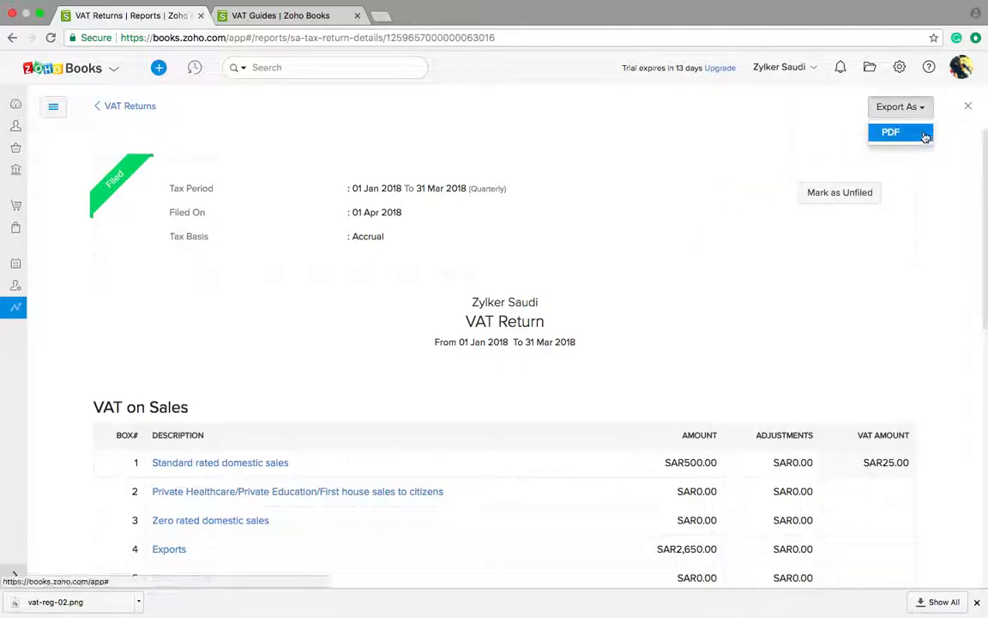
Step: Scroll the filed VAT return, peek at the slides, then go to the Reports overview
{"action": "scroll", "coordinate": [690, 255], "scroll_direction": "down", "scroll_amount": 2}
{"action": "scroll", "coordinate": [672, 255], "scroll_direction": "down", "scroll_amount": 8}
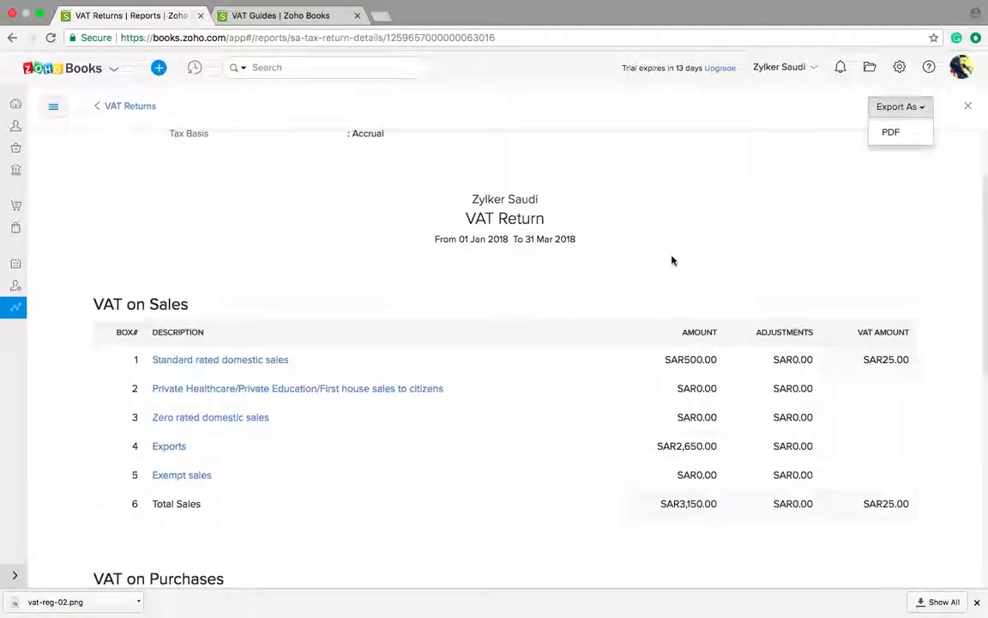
{"action": "scroll", "coordinate": [672, 255], "scroll_direction": "down", "scroll_amount": 3}
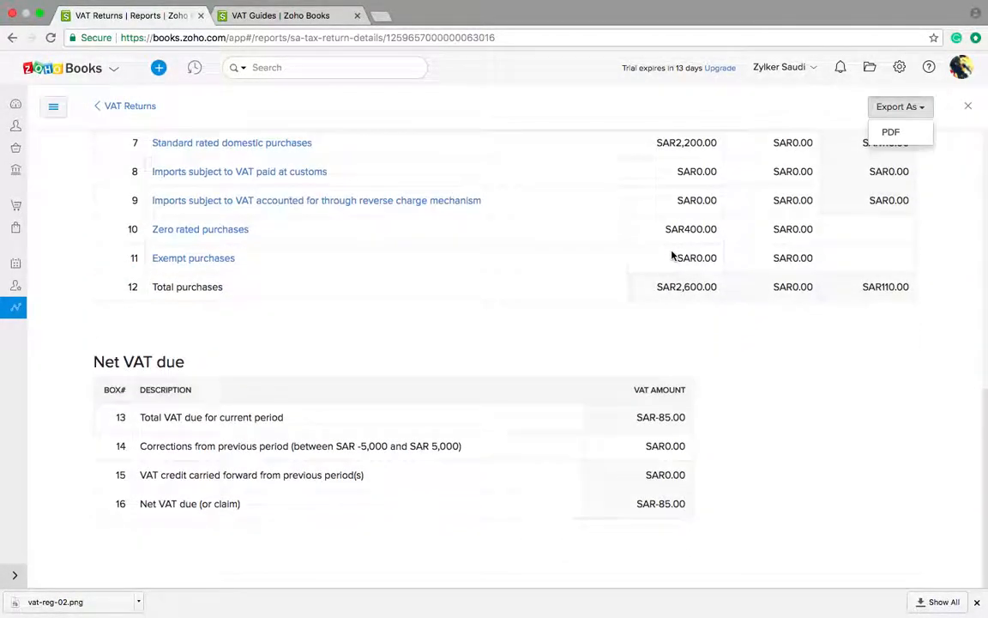
{"action": "scroll", "coordinate": [673, 256], "scroll_direction": "up", "scroll_amount": 14}
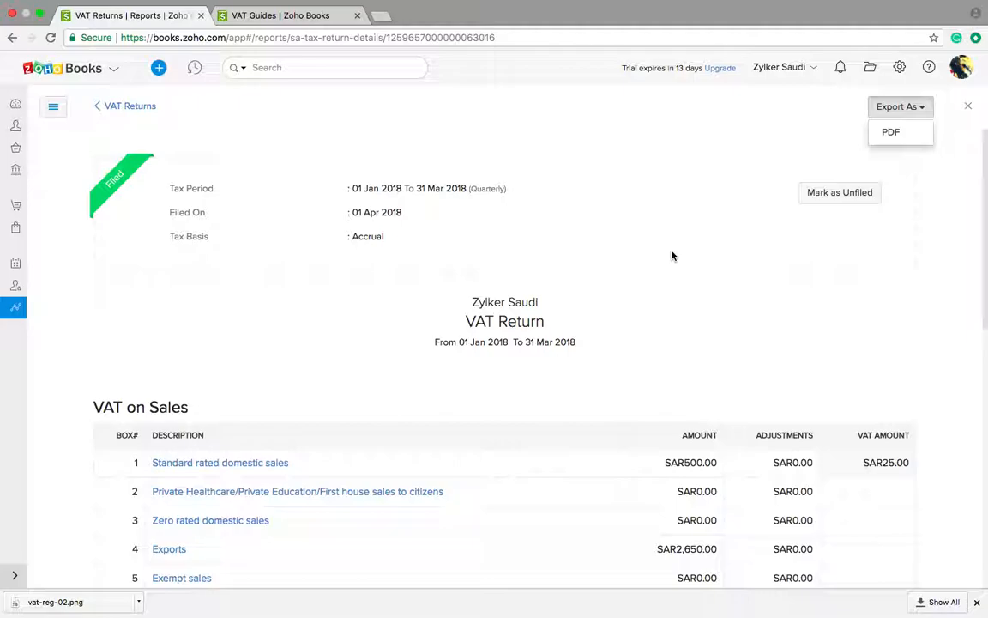
{"action": "key", "text": "ctrl+Left"}
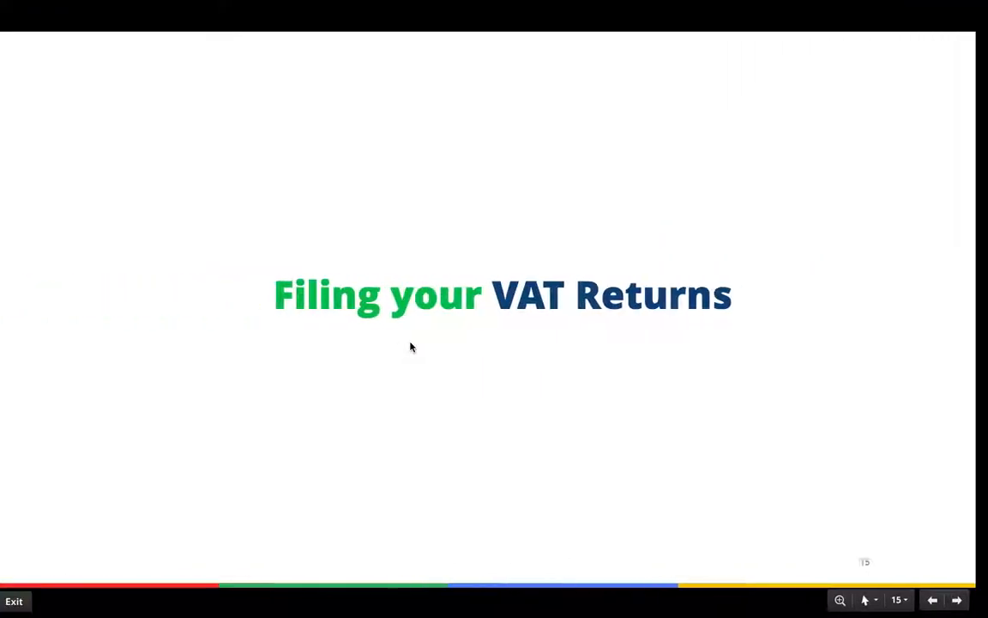
{"action": "key", "text": "ctrl+Right"}
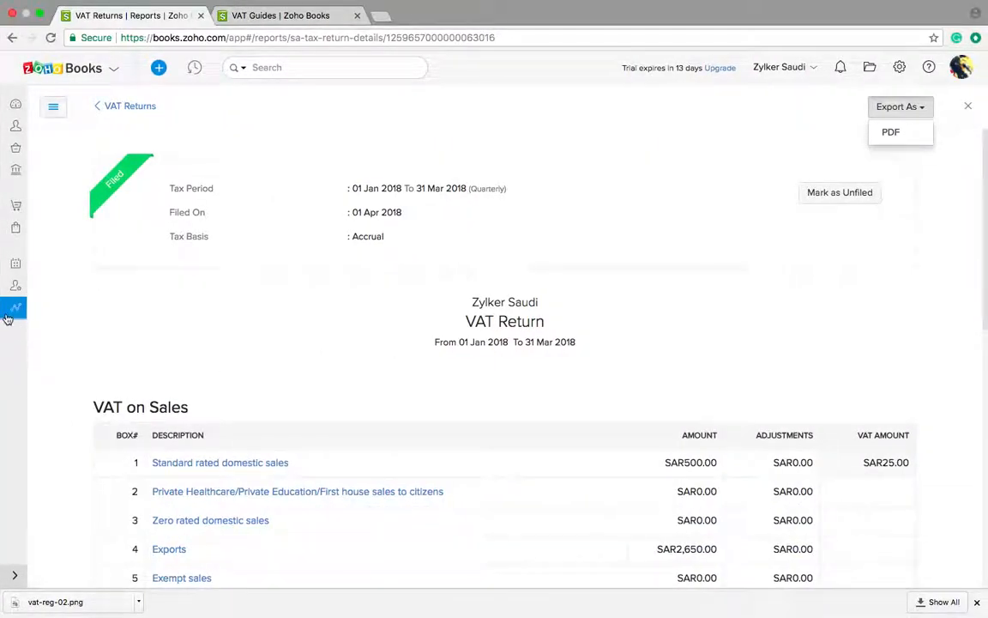
{"action": "left_click", "coordinate": [10, 308]}
Step: Browse the Reports page, view the settings and Help & Support panels, then switch to VAT Guides
{"action": "scroll", "coordinate": [283, 416], "scroll_direction": "down", "scroll_amount": 5}
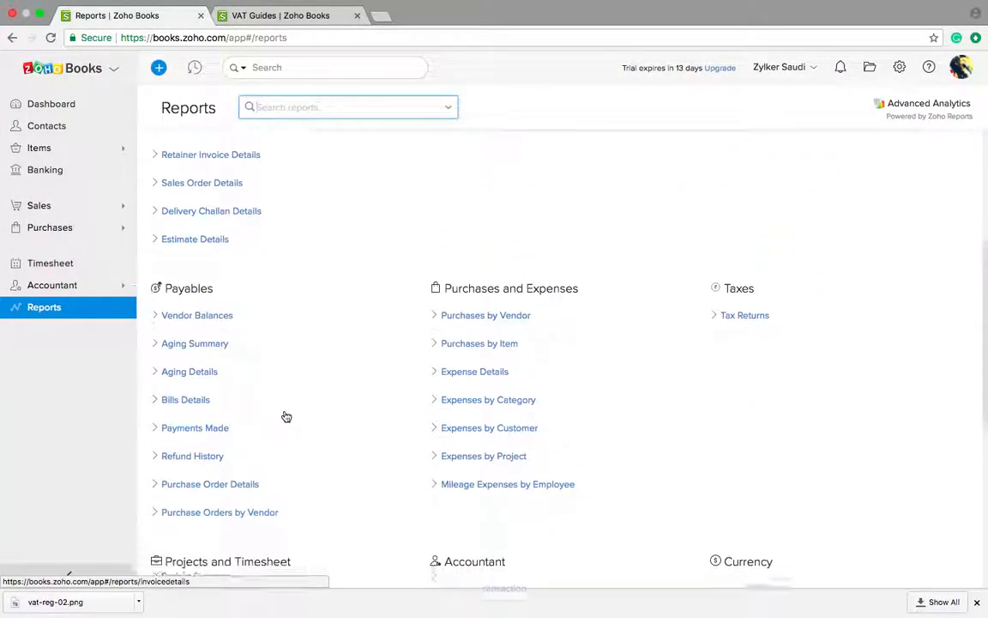
{"action": "scroll", "coordinate": [287, 416], "scroll_direction": "down", "scroll_amount": 3}
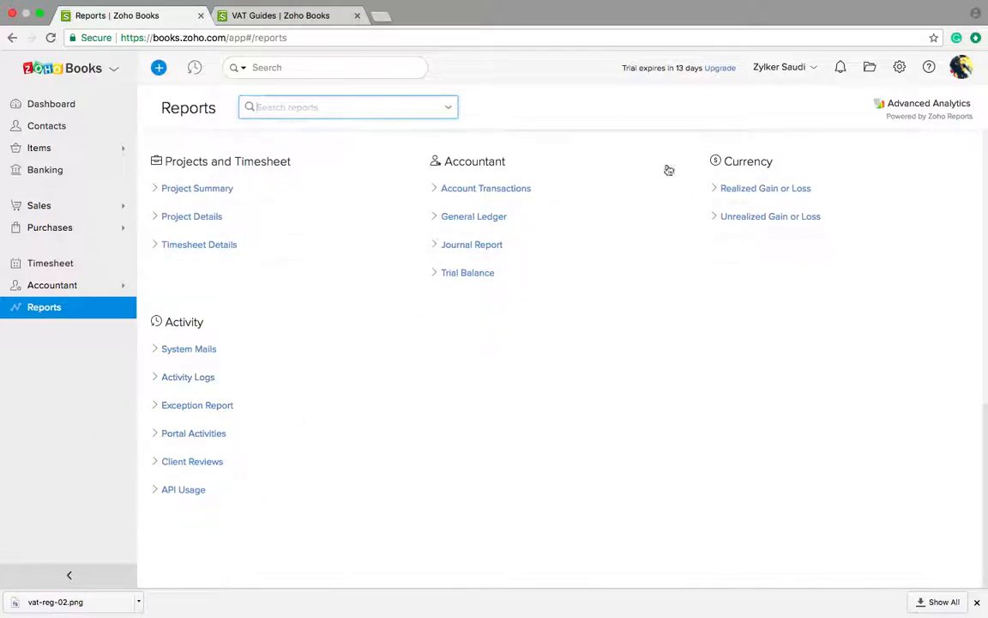
{"action": "left_click", "coordinate": [899, 67]}
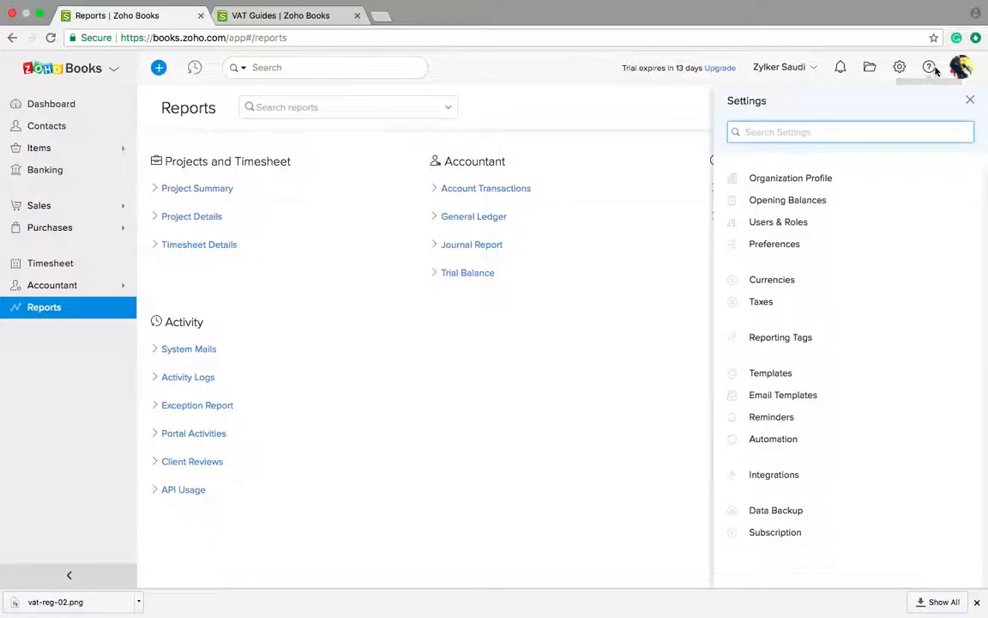
{"action": "left_click", "coordinate": [931, 70]}
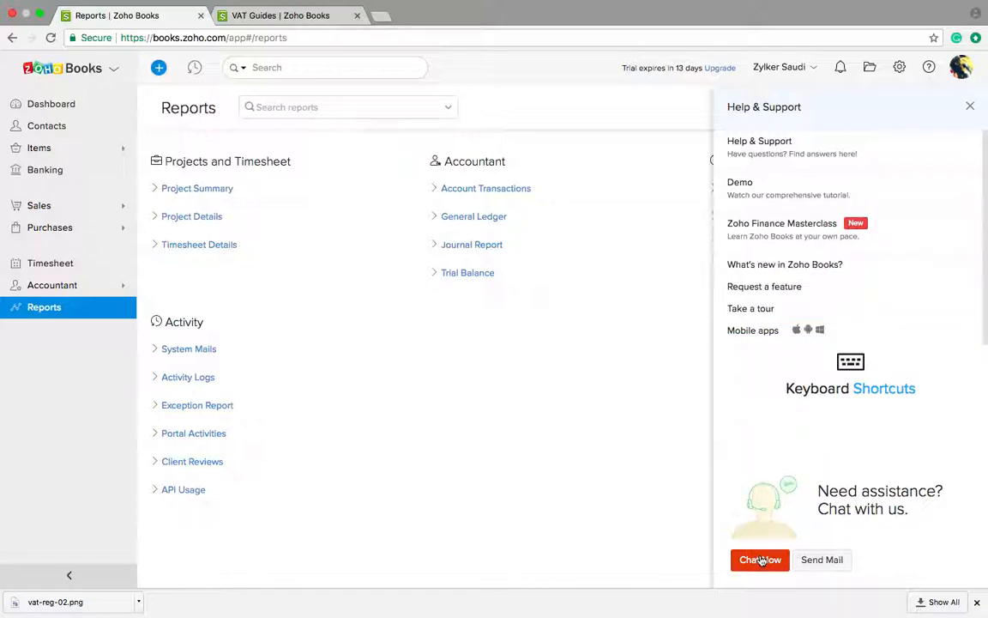
{"action": "left_click", "coordinate": [281, 15]}
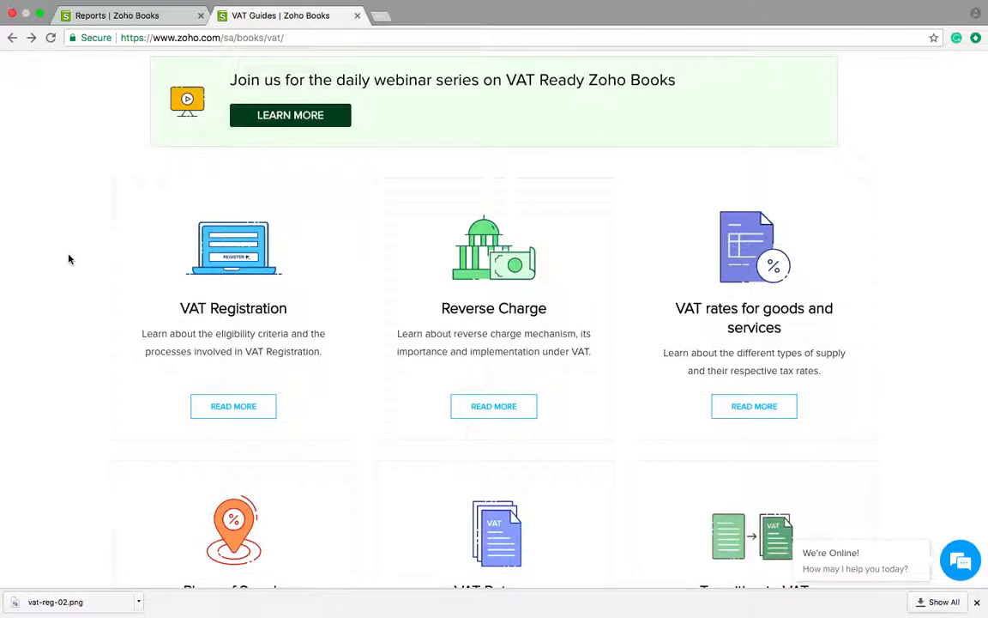
Step: Browse the Zoho VAT guides page and open the recorded VAT webinars page
{"action": "scroll", "coordinate": [98, 264], "scroll_direction": "down", "scroll_amount": 2}
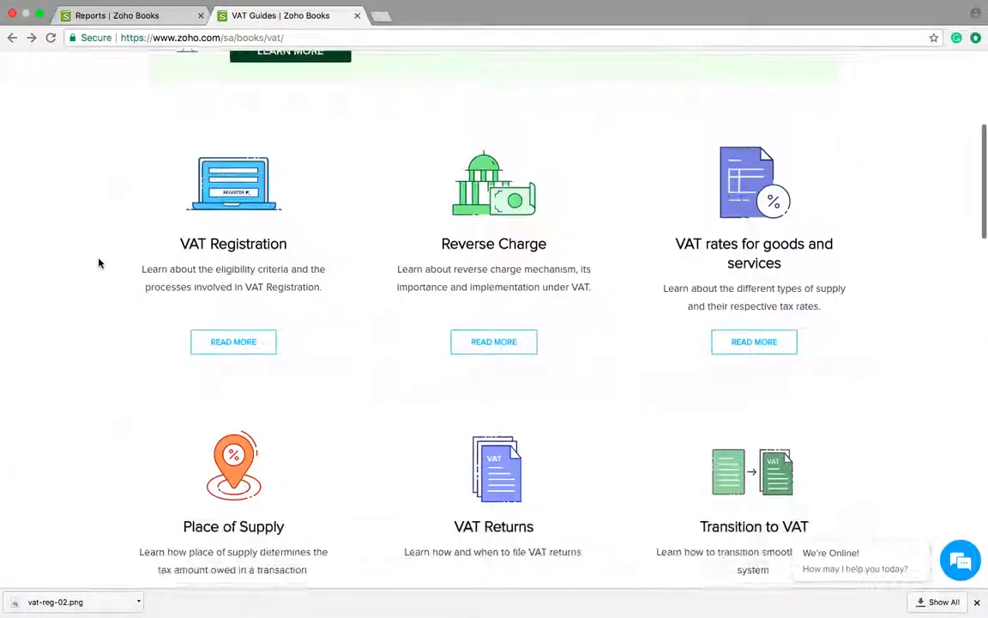
{"action": "scroll", "coordinate": [99, 264], "scroll_direction": "up", "scroll_amount": 4}
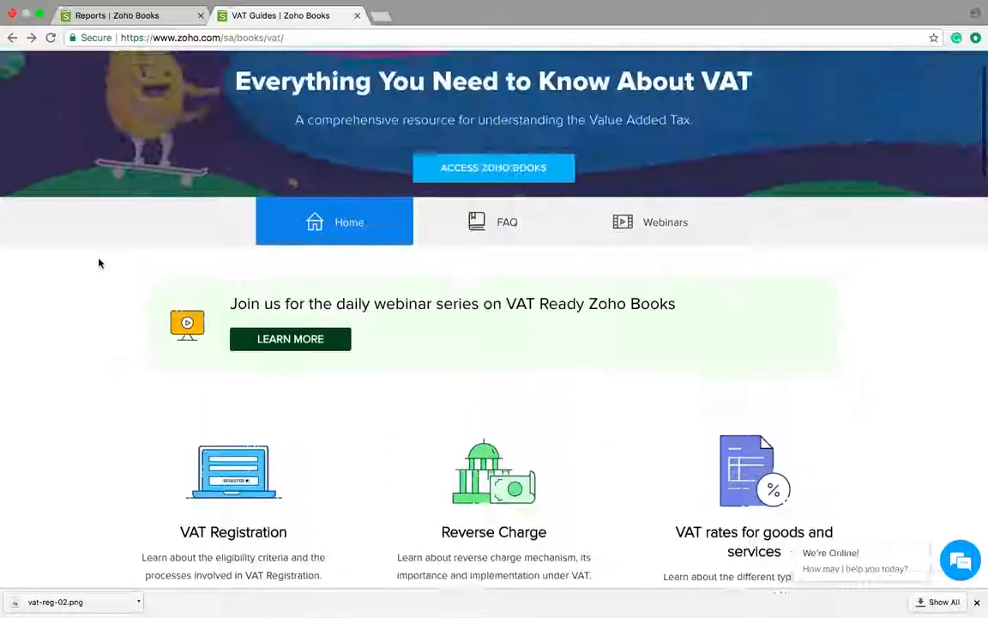
{"action": "scroll", "coordinate": [99, 264], "scroll_direction": "down", "scroll_amount": 5}
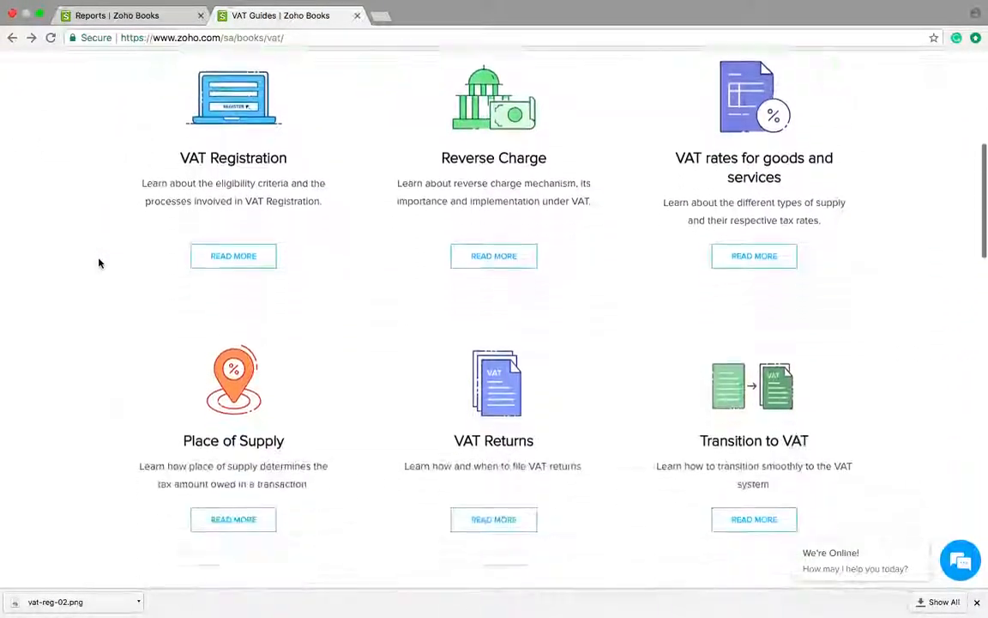
{"action": "scroll", "coordinate": [98, 263], "scroll_direction": "down", "scroll_amount": 8}
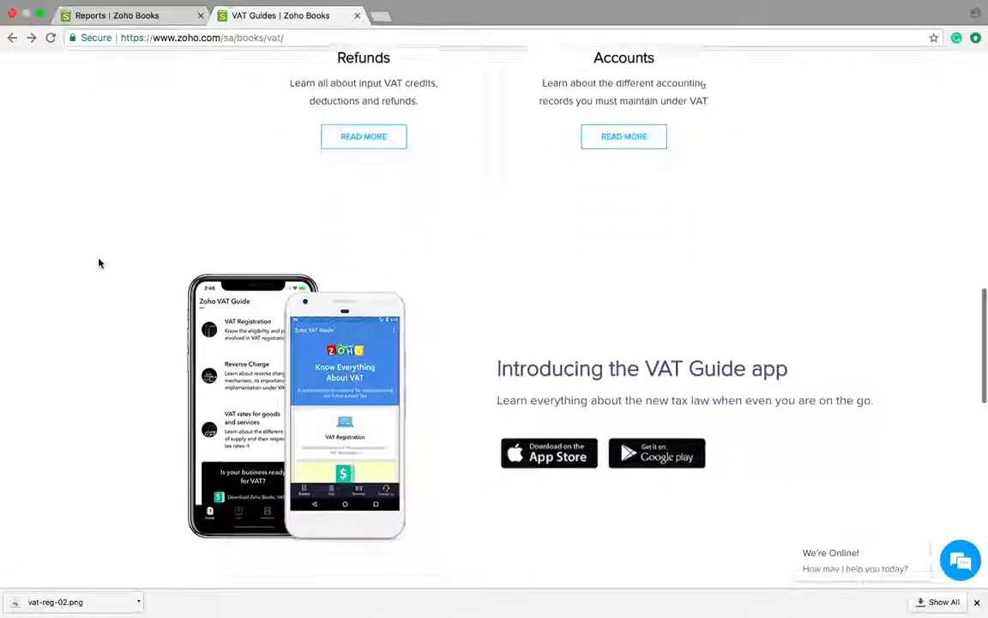
{"action": "scroll", "coordinate": [99, 263], "scroll_direction": "up", "scroll_amount": 3}
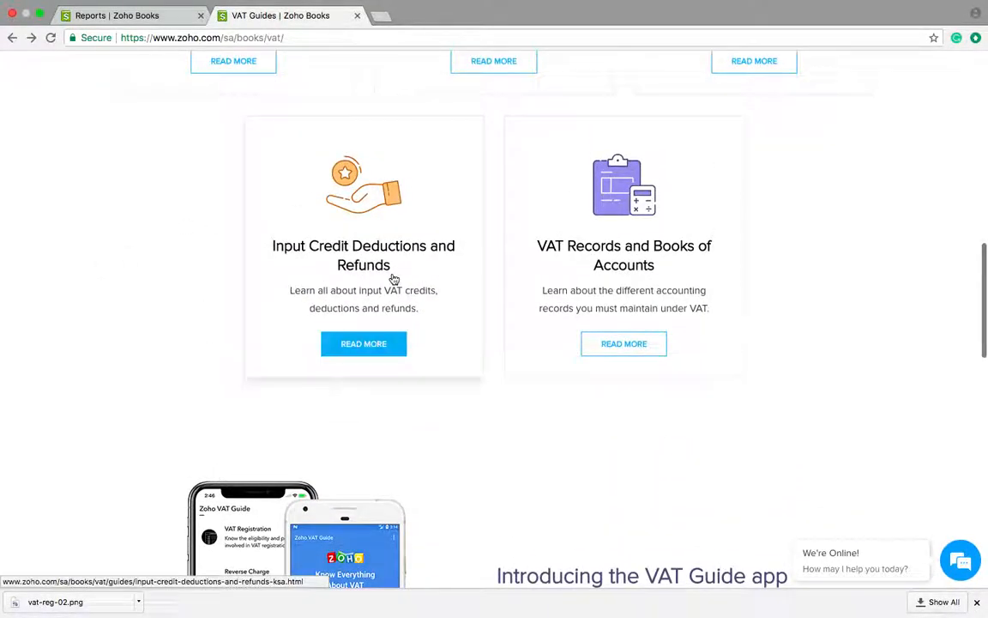
{"action": "scroll", "coordinate": [393, 280], "scroll_direction": "up", "scroll_amount": 11}
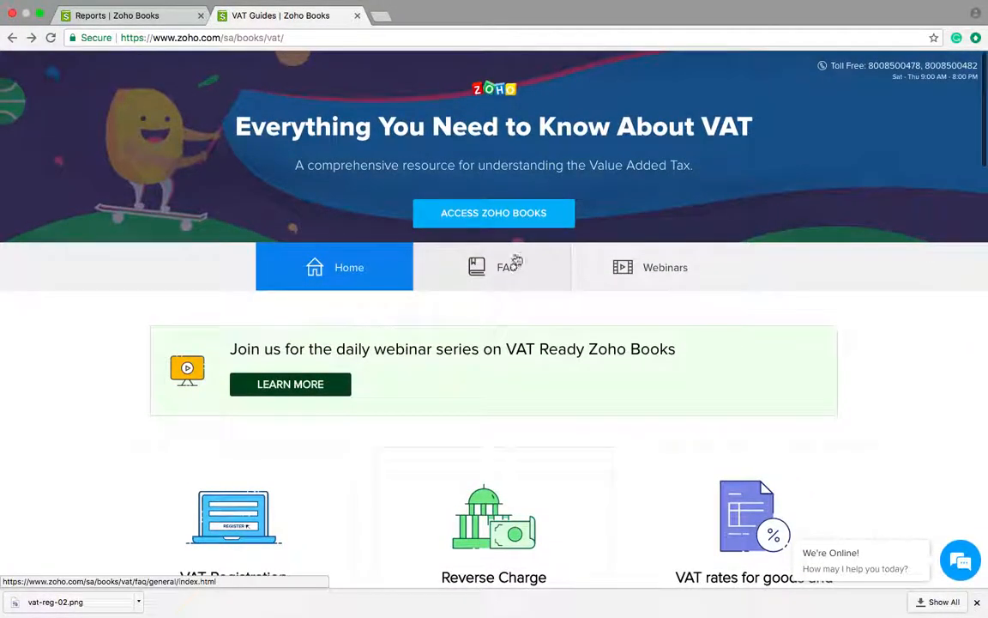
{"action": "left_click", "coordinate": [644, 271]}
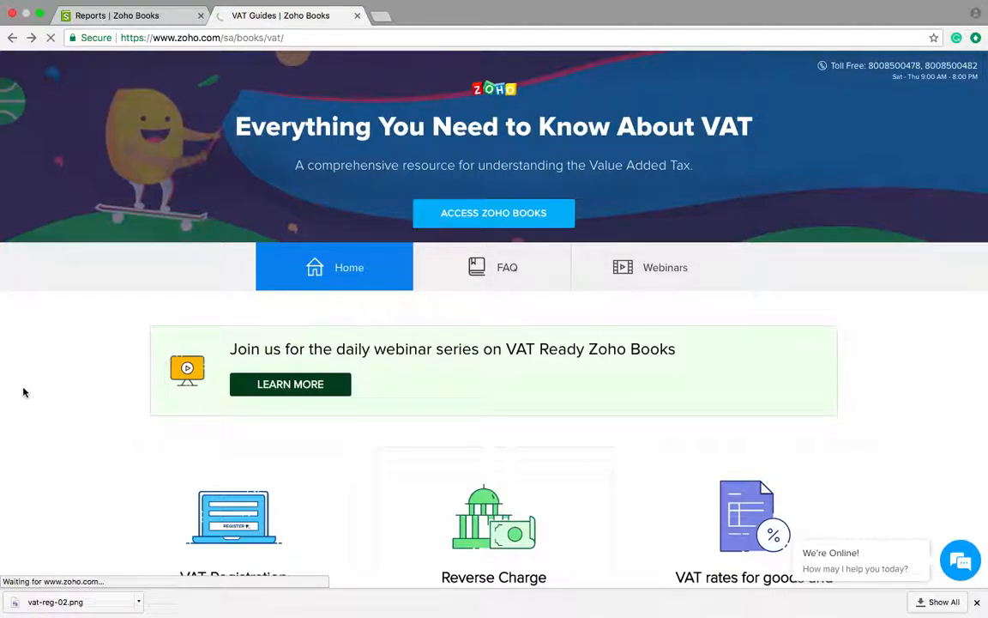
Step: Browse the recorded VAT webinars, then advance the slides past the sample VAT return table to slide 17, 'Recap'
{"action": "key", "text": "ctrl+Up"}
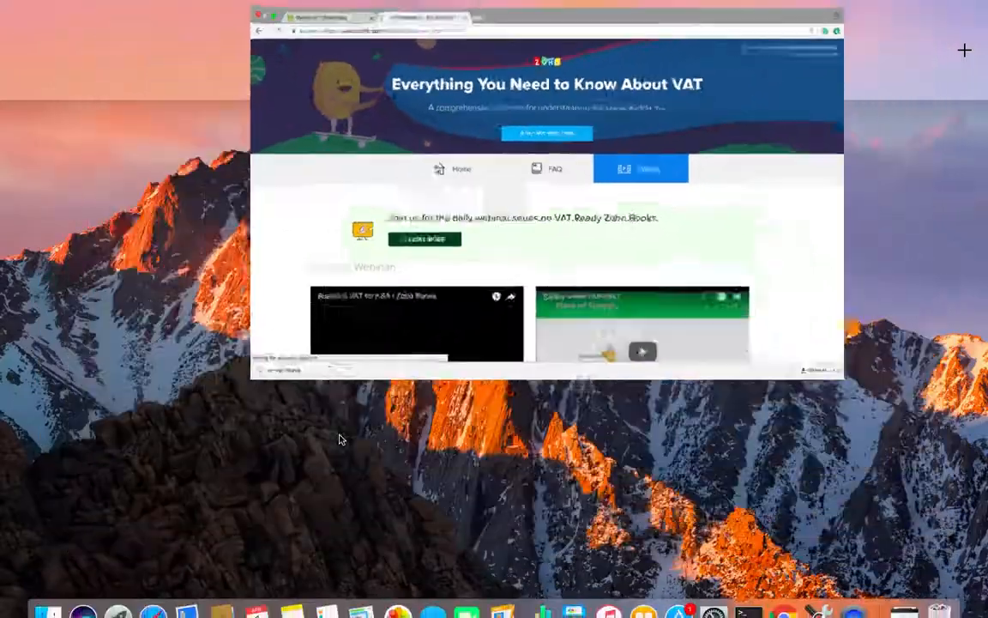
{"action": "left_click", "coordinate": [605, 54]}
{"action": "scroll", "coordinate": [278, 463], "scroll_direction": "down", "scroll_amount": 10}
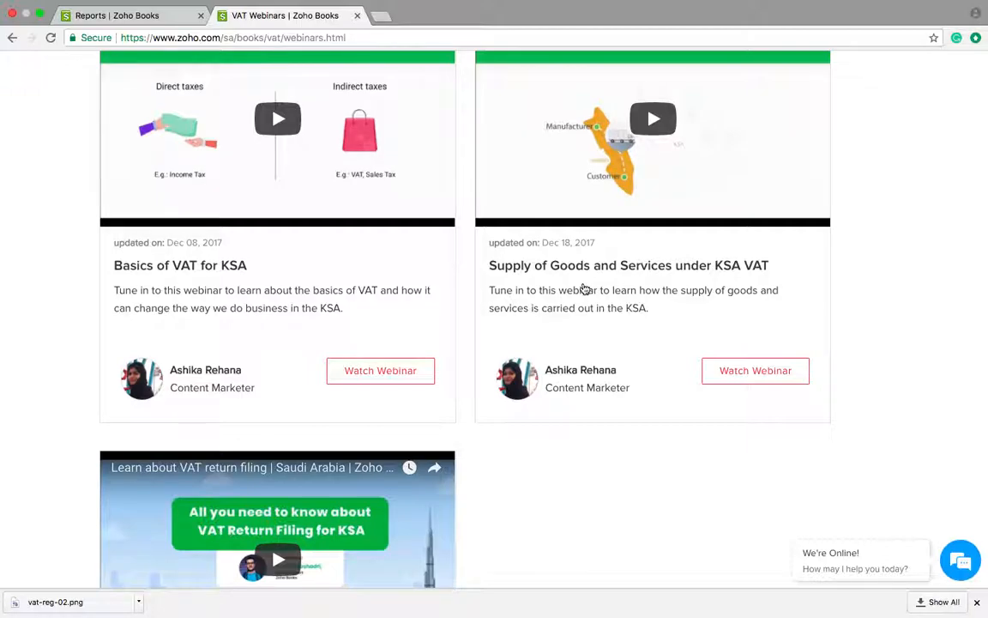
{"action": "scroll", "coordinate": [584, 289], "scroll_direction": "down", "scroll_amount": 5}
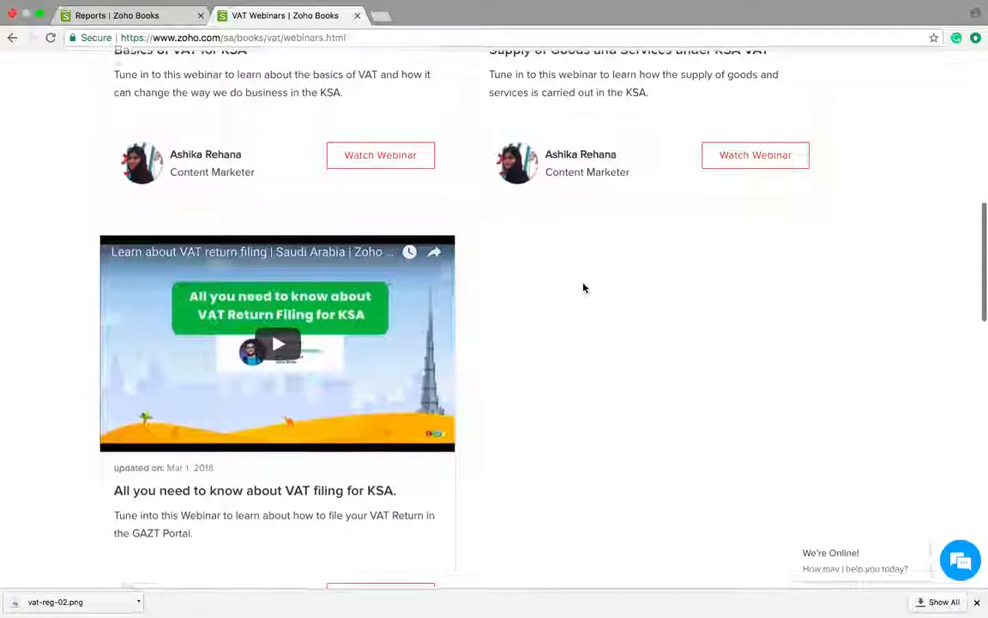
{"action": "scroll", "coordinate": [584, 290], "scroll_direction": "up", "scroll_amount": 4}
{"action": "scroll", "coordinate": [585, 289], "scroll_direction": "down", "scroll_amount": 5}
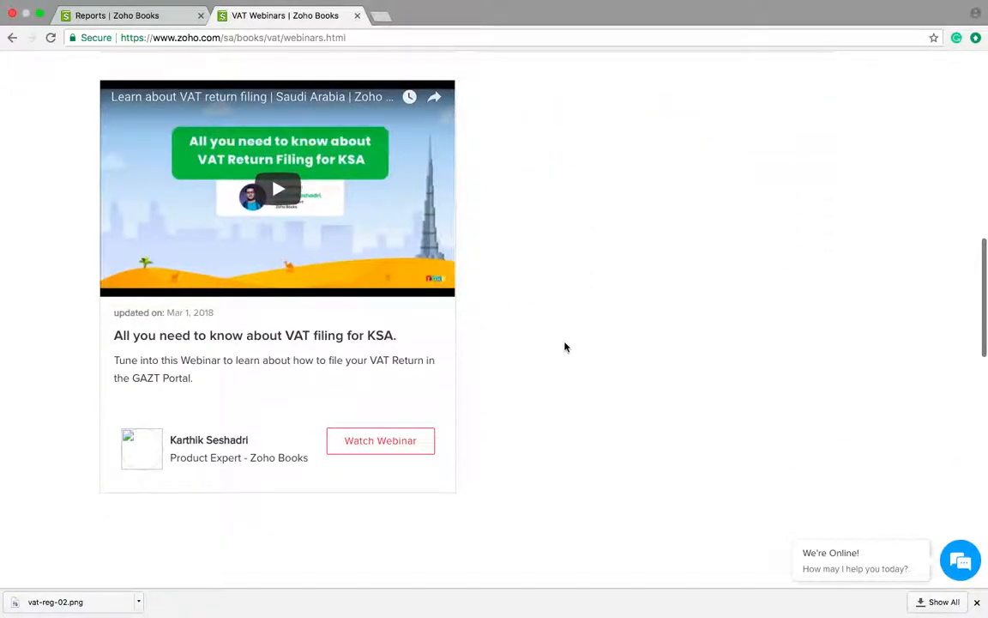
{"action": "scroll", "coordinate": [183, 258], "scroll_direction": "up", "scroll_amount": 10}
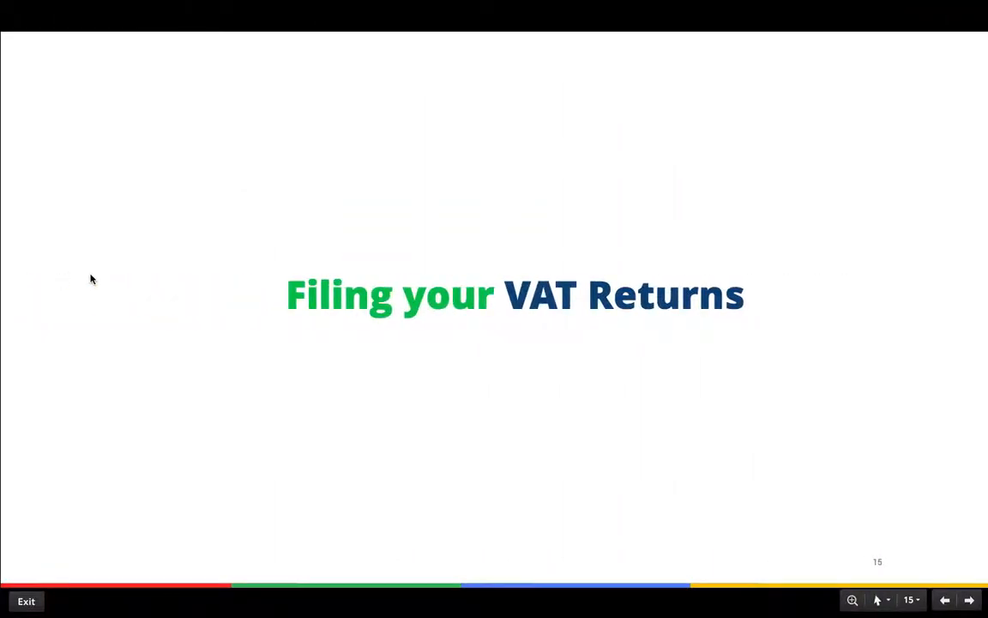
{"action": "key", "text": "Right"}
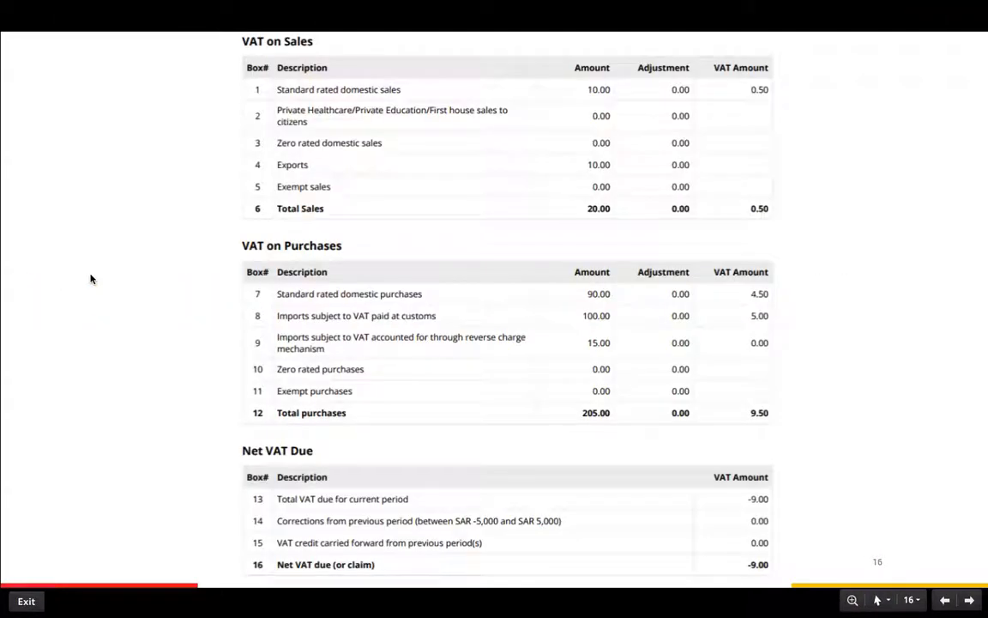
{"action": "key", "text": "Right"}
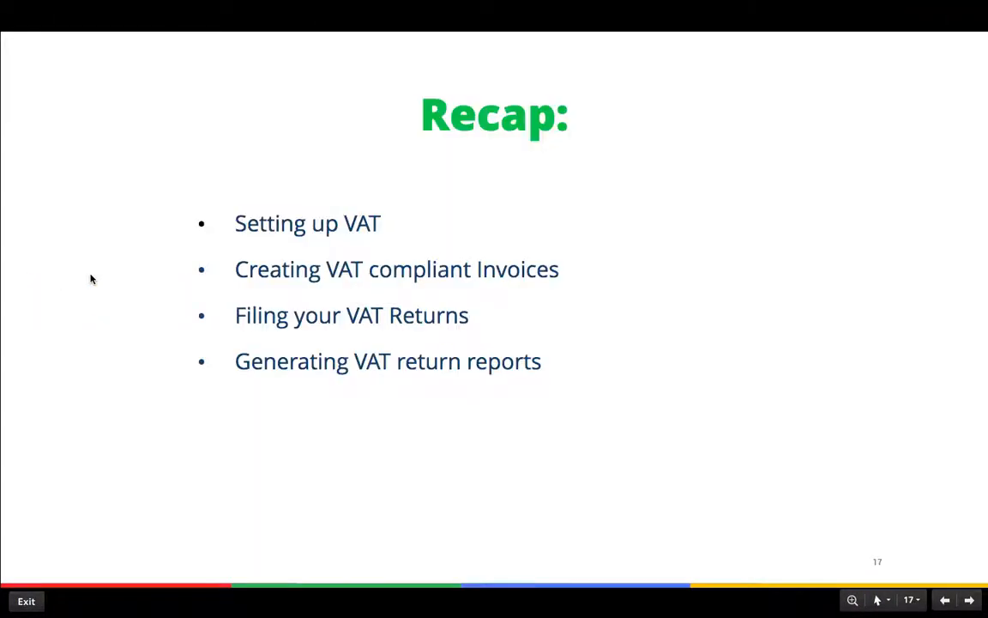